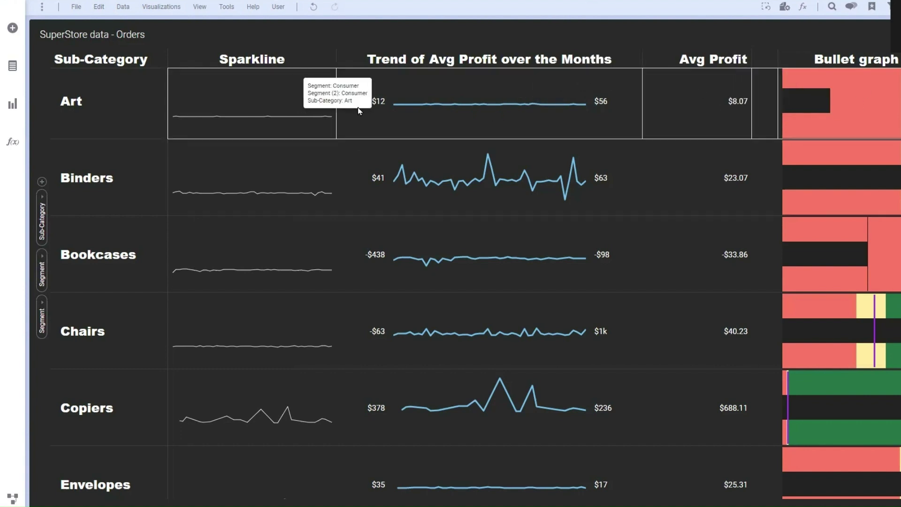
Step: Remove the duplicate Segment level from the graphical table's row hierarchy
mouse_move(827, 126)
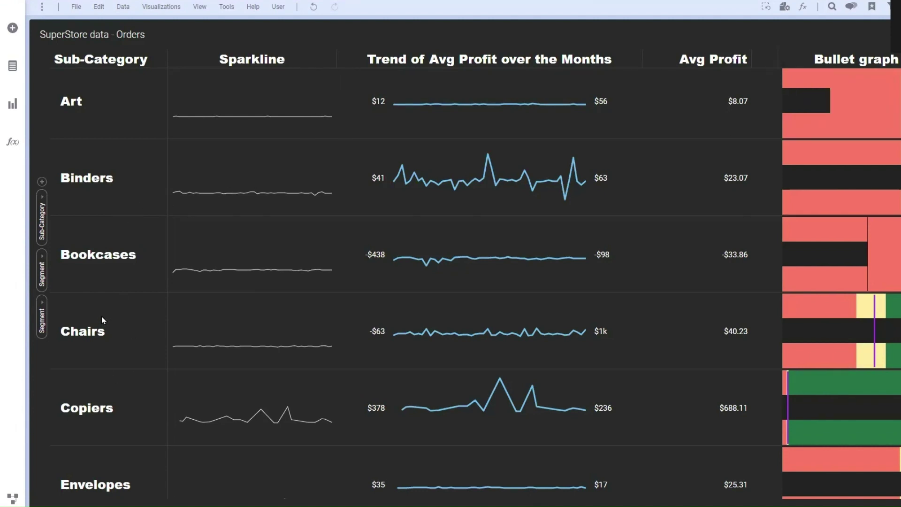
scroll(103, 320, "up", 5)
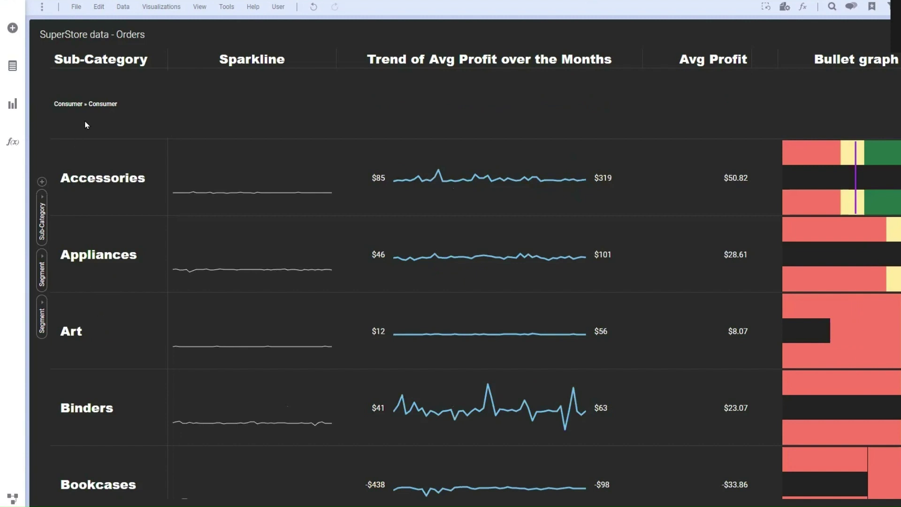
left_click_drag(42, 270, 234, 209)
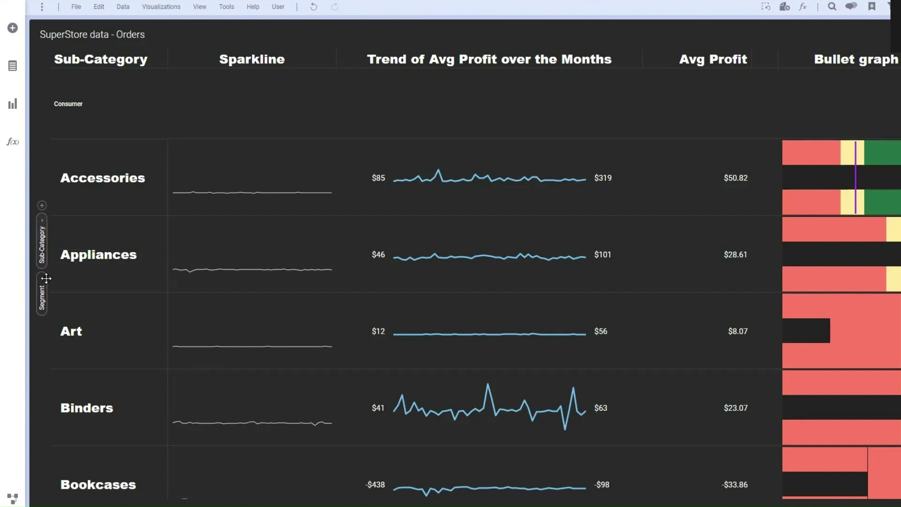
Step: Add Category to the row hierarchy and place it between Segment and Sub-Category
left_click(42, 206)
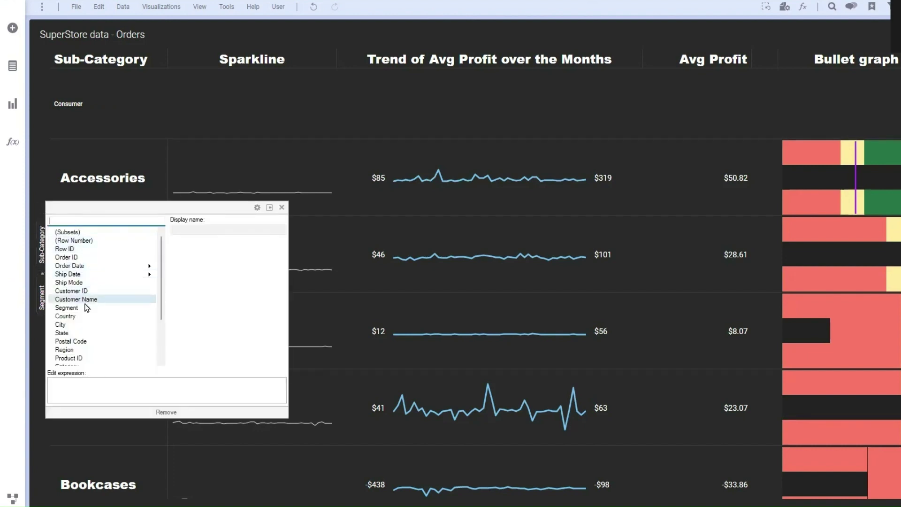
scroll(65, 282, "down", 2)
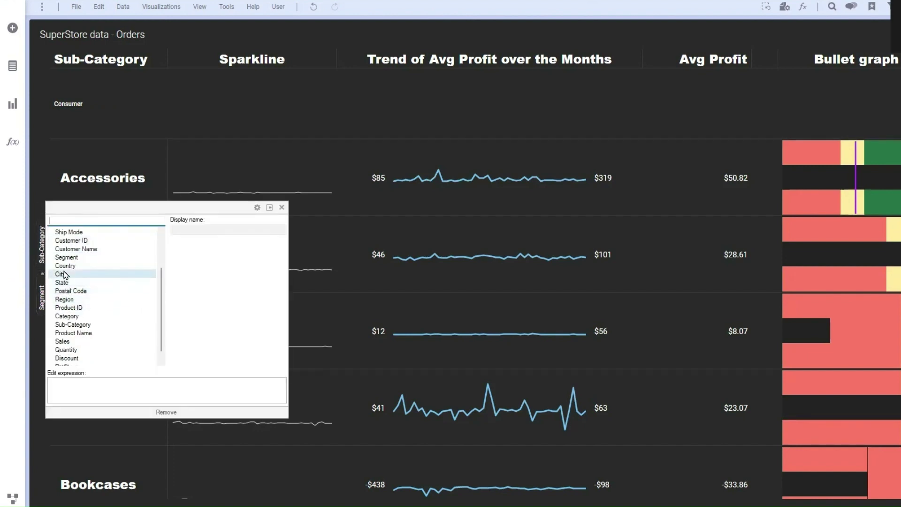
left_click(68, 316)
left_click_drag(42, 213, 46, 282)
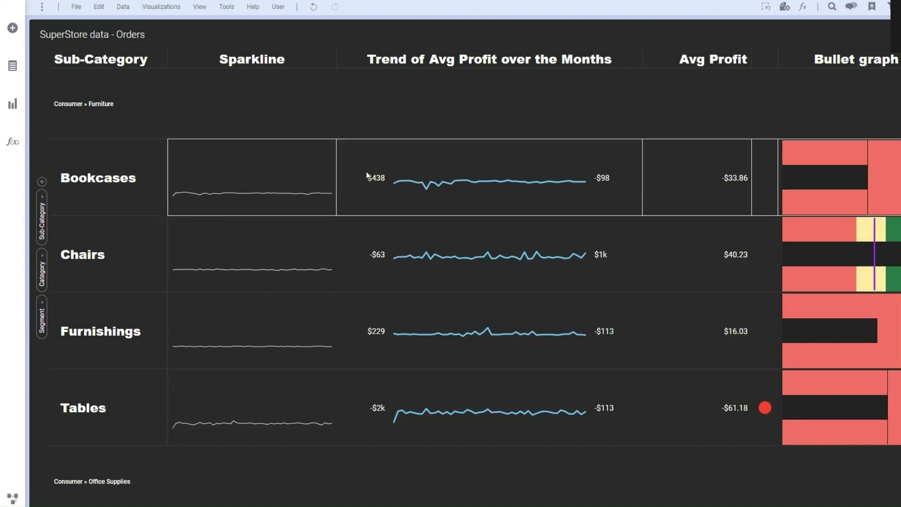
Step: Examine the graphical table's rows grouped by segment and category, from Consumer through Home Office
mouse_move(502, 193)
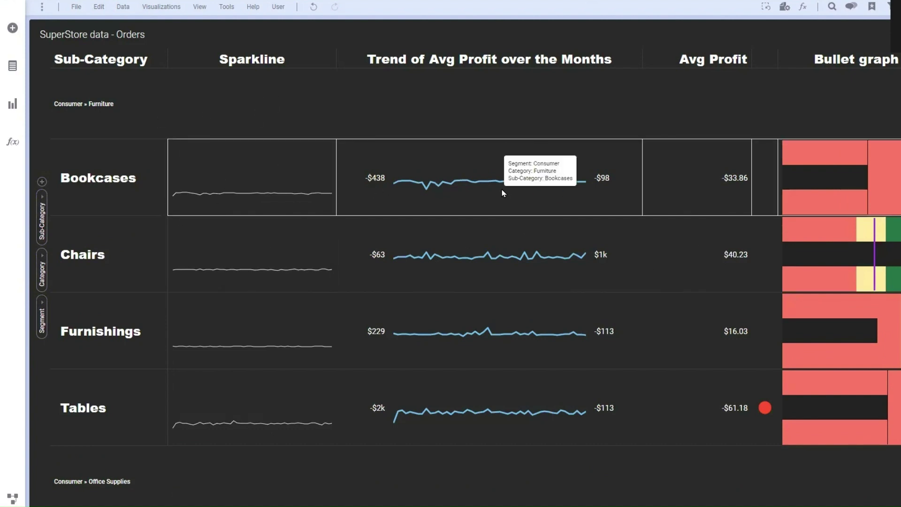
scroll(506, 199, "down", 20)
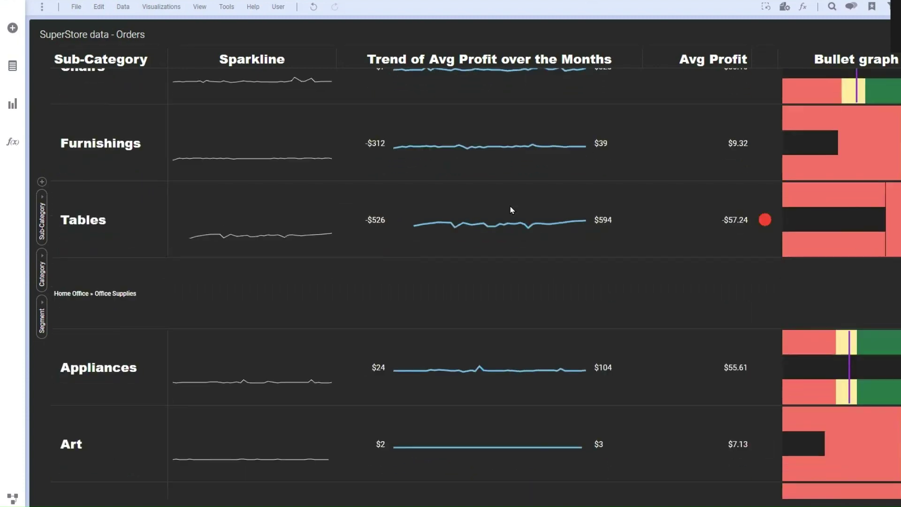
mouse_move(511, 211)
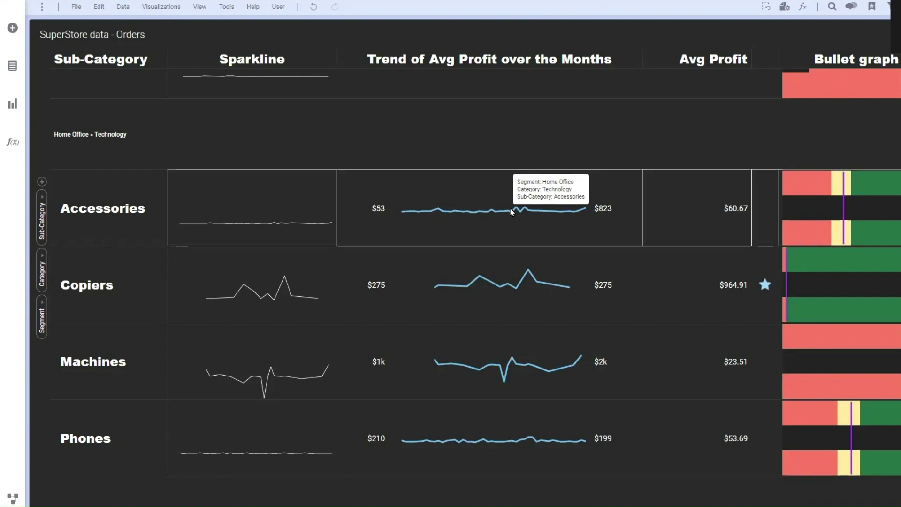
scroll(511, 211, "up", 20)
scroll(511, 212, "up", 5)
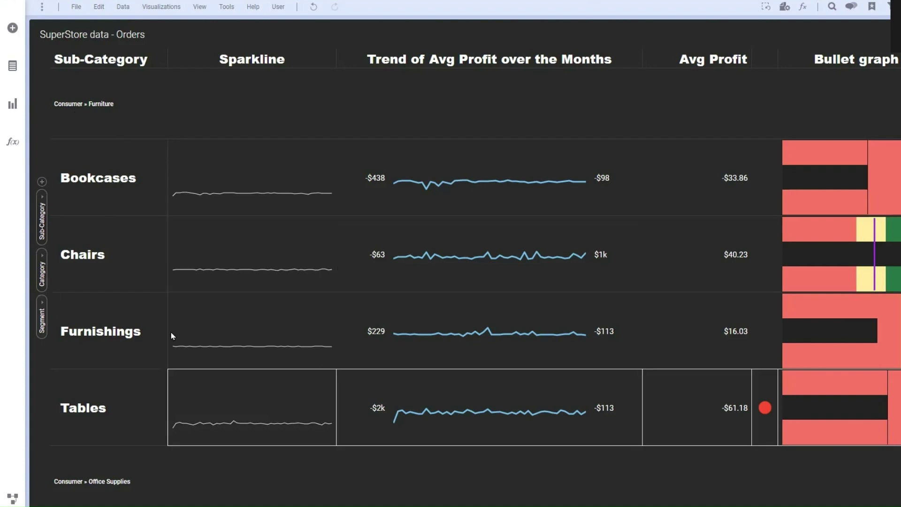
mouse_move(858, 257)
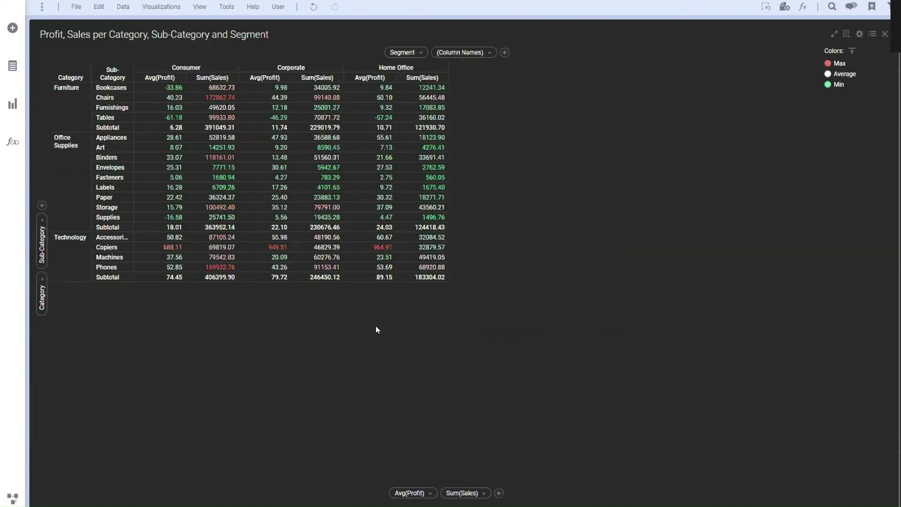
Step: Close the Profit and Sales cross table and create a new graphical table in its place
left_click(885, 35)
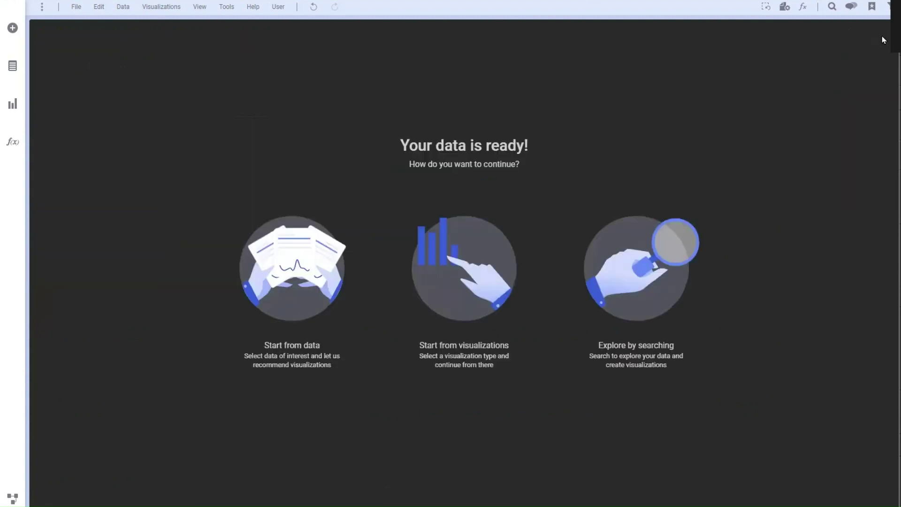
left_click(16, 110)
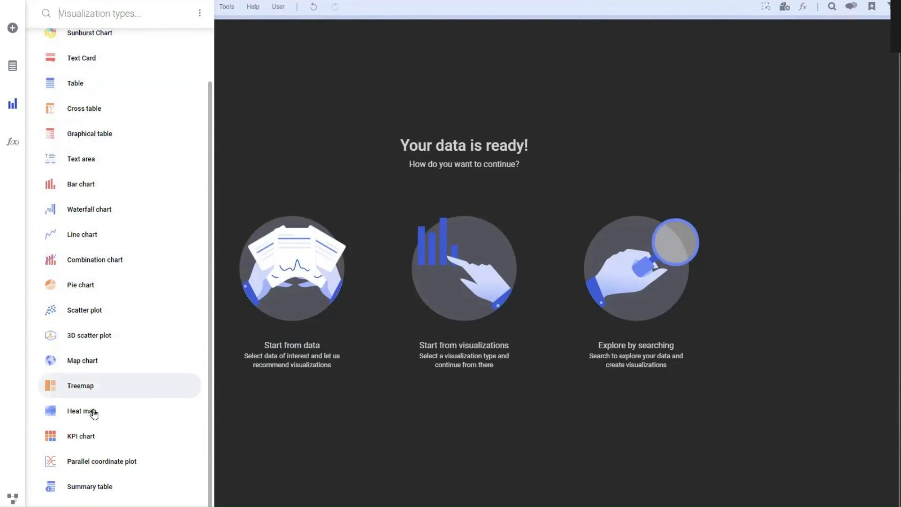
scroll(131, 45, "up", 2)
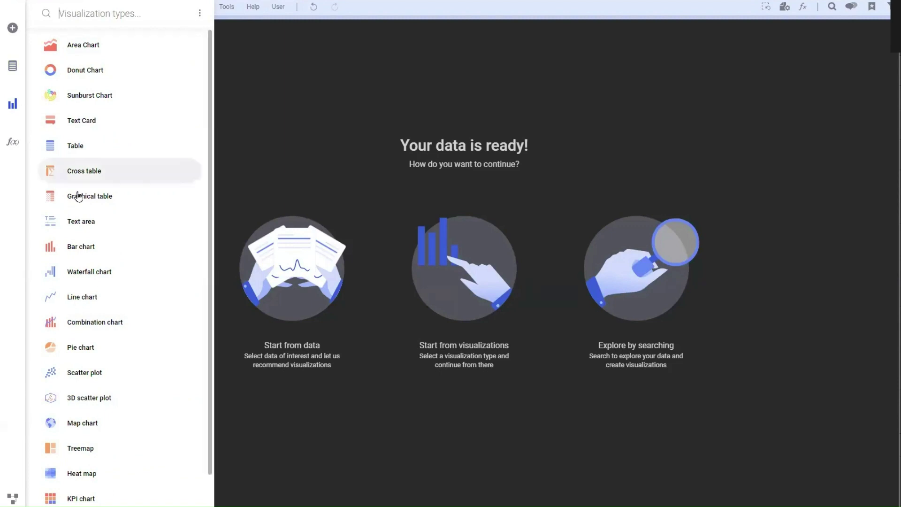
left_click(91, 18)
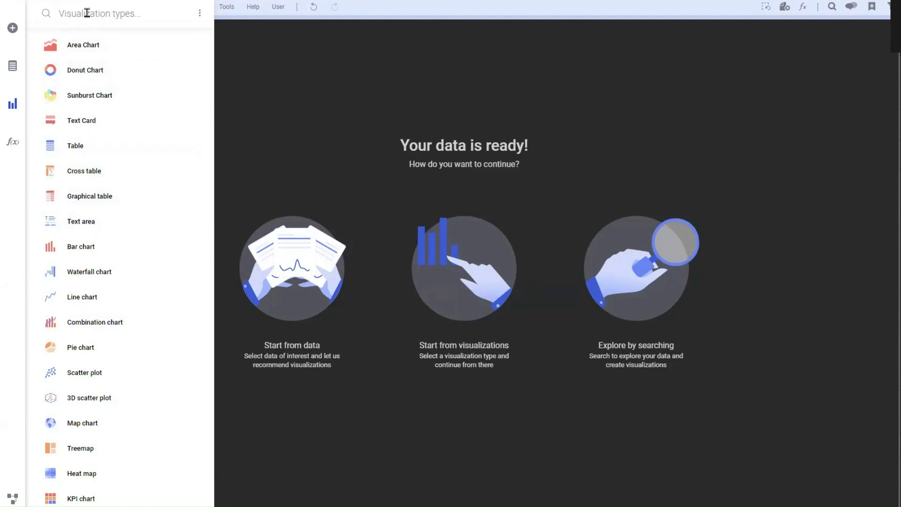
type("graph")
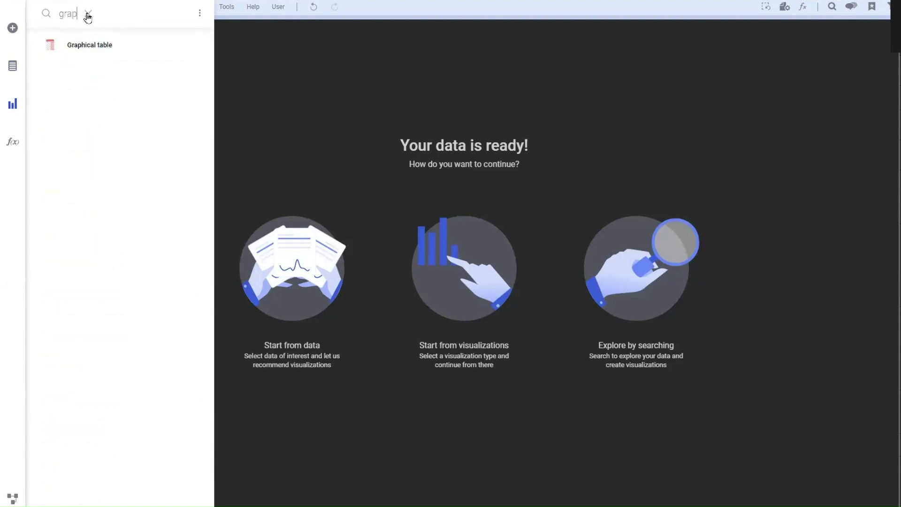
left_click(85, 48)
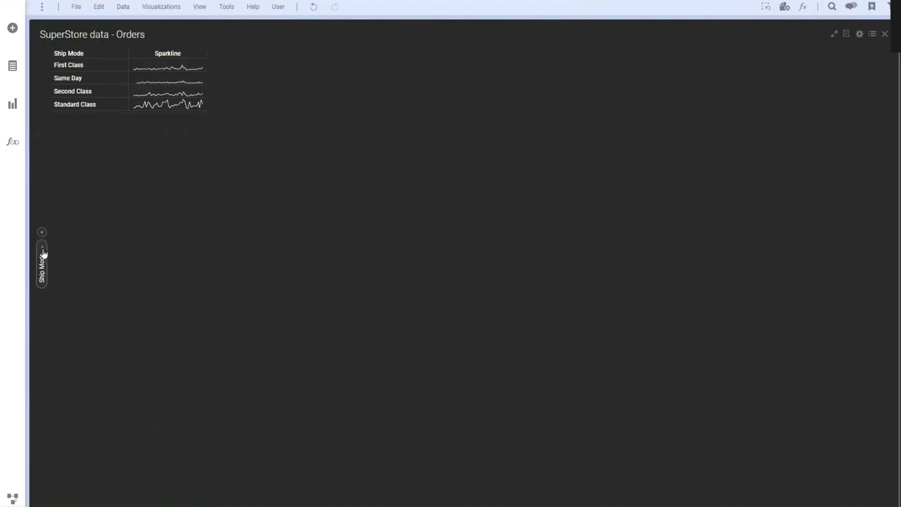
Step: Change the new graphical table's row column from Ship Mode to Category
left_click(43, 249)
scroll(107, 265, "down", 2)
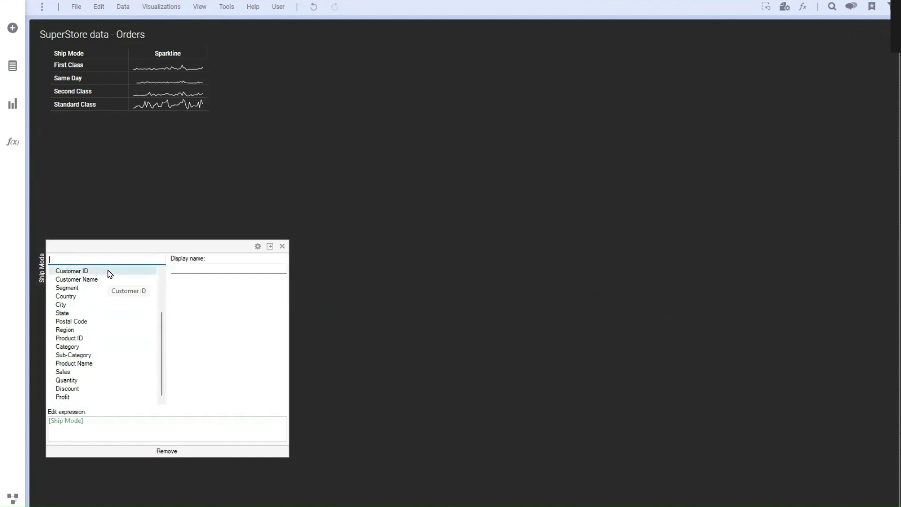
left_click(87, 347)
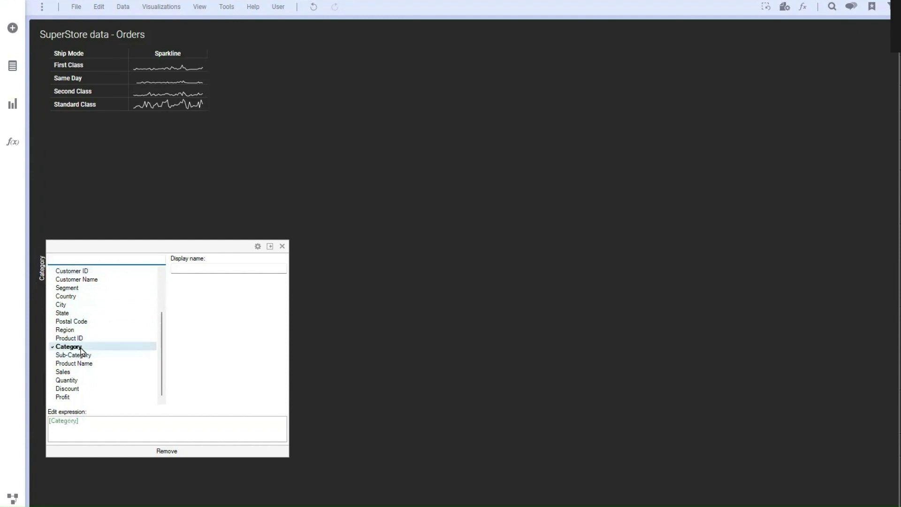
left_click(60, 206)
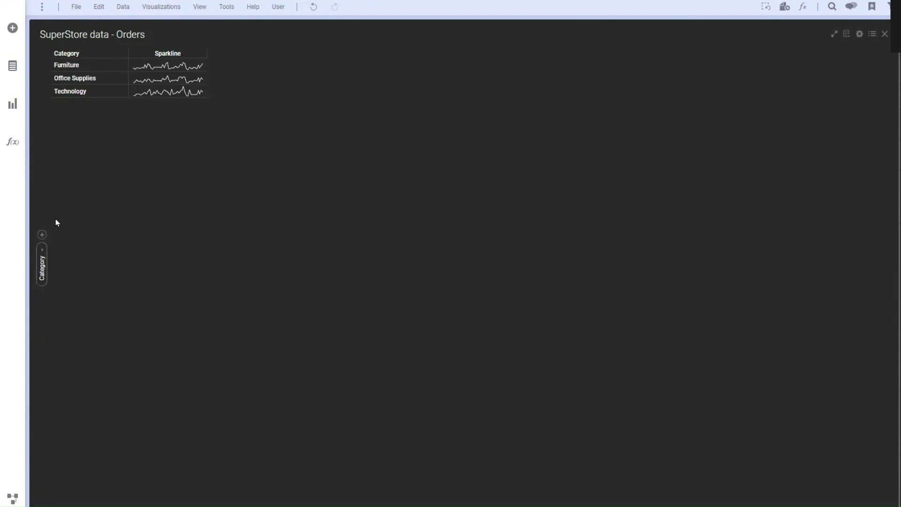
Step: Add Sub-Category as a second row level nested under Category
left_click(43, 236)
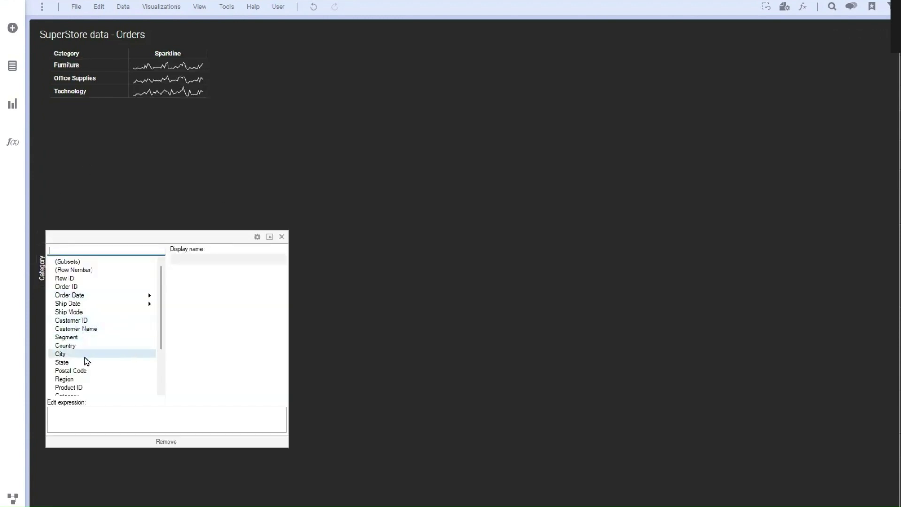
scroll(75, 336, "down", 3)
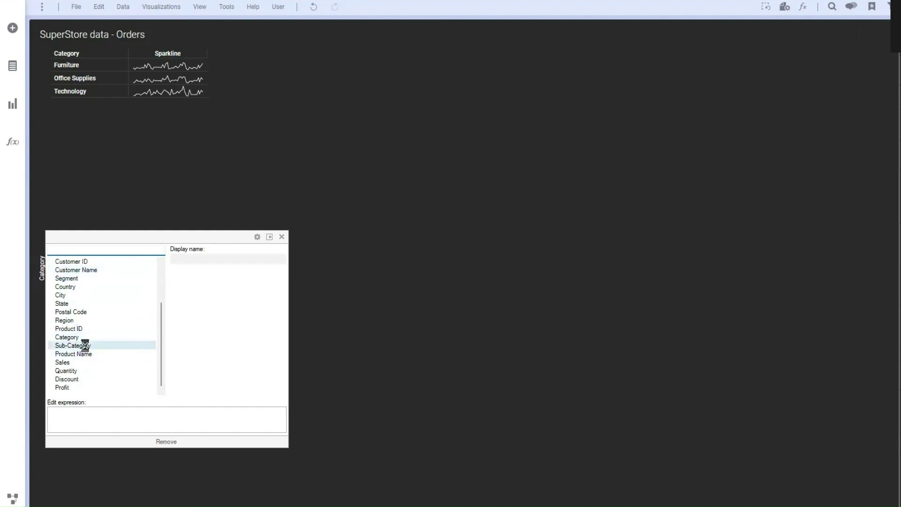
left_click(80, 346)
left_click(414, 170)
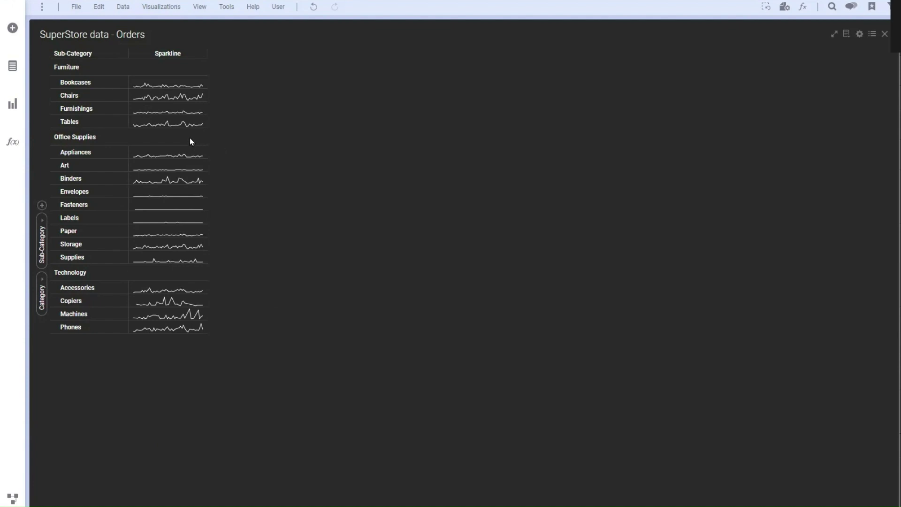
Step: Remove the default Sparkline column in the graphical table's axes properties
right_click(193, 122)
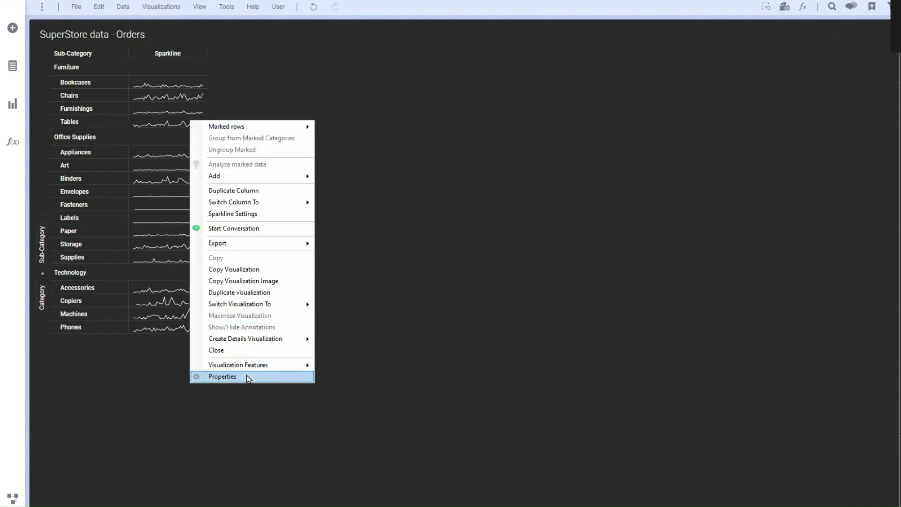
left_click(246, 375)
left_click(364, 207)
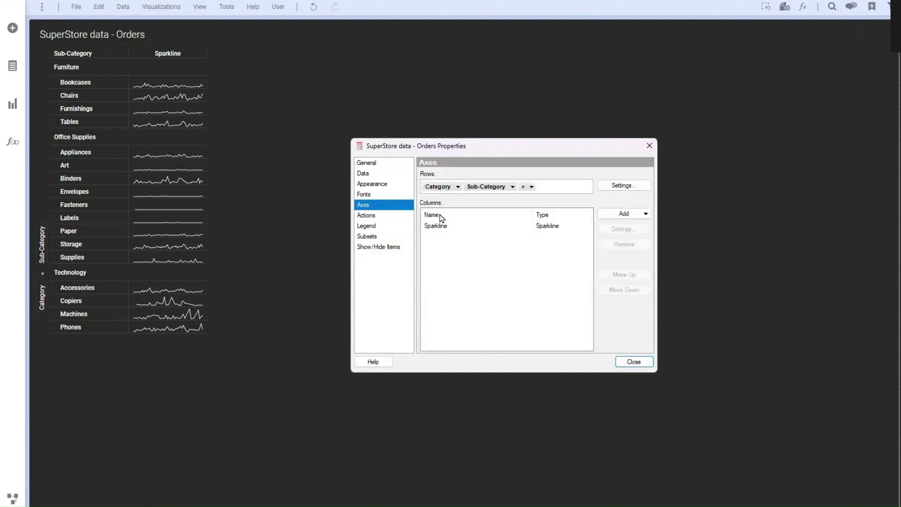
left_click(446, 227)
left_click(624, 244)
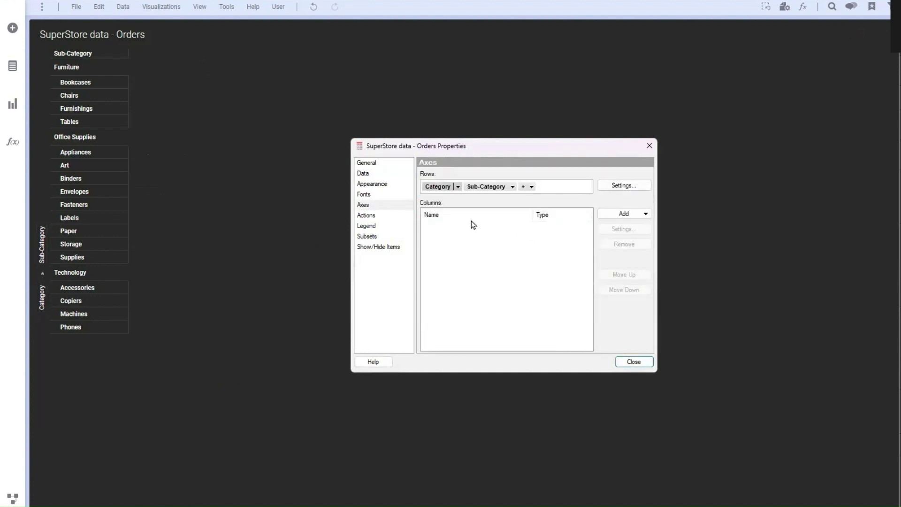
Step: Add a new Sparkline column to the graphical table
left_click(646, 213)
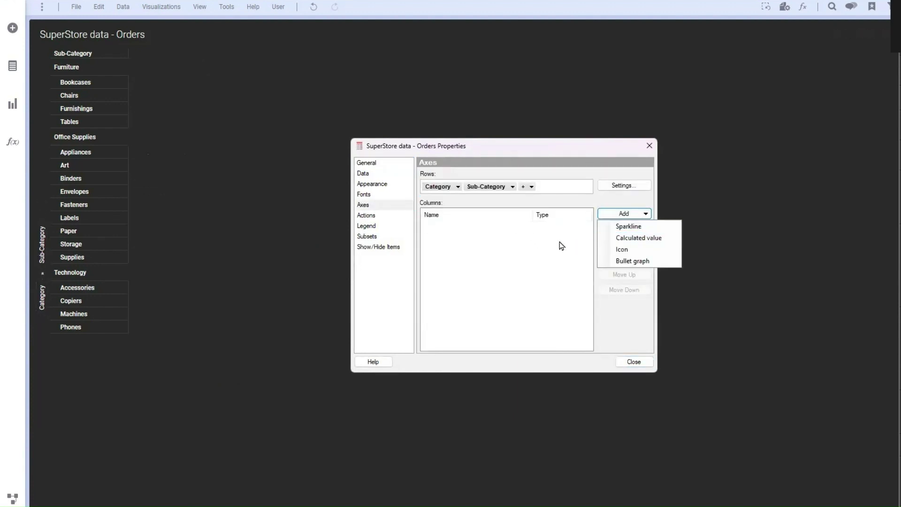
left_click(357, 209)
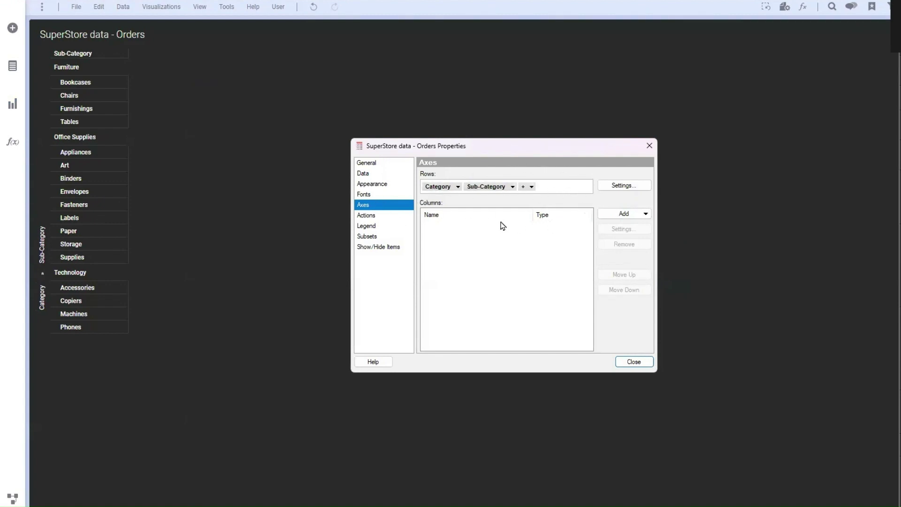
left_click(642, 214)
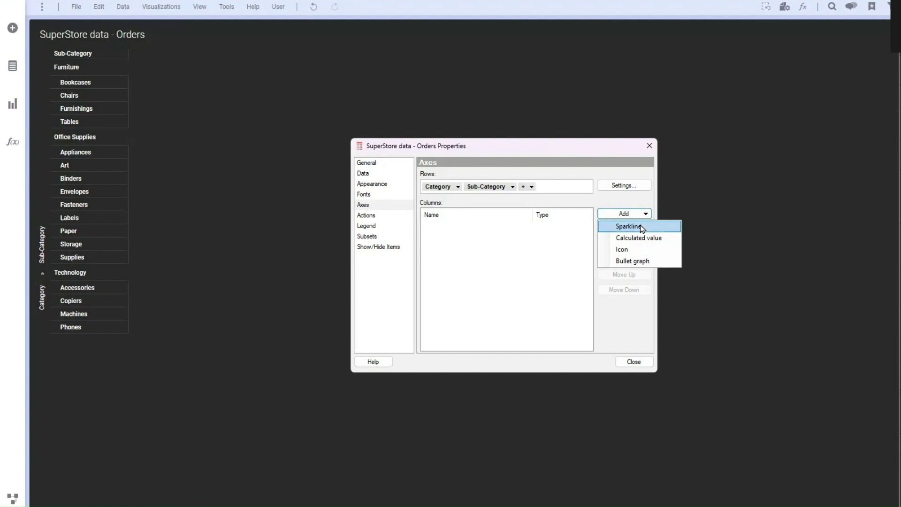
left_click(641, 227)
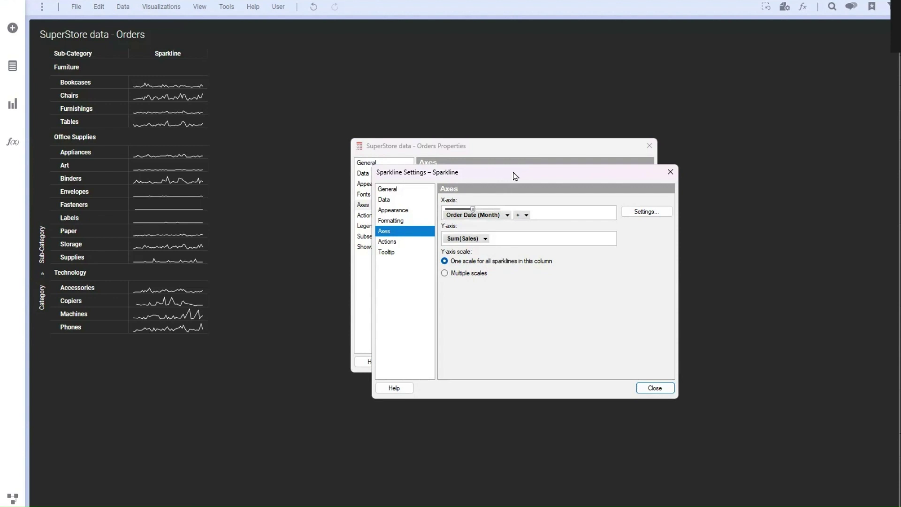
Step: Examine the sparkline column's general naming options and its data limiting settings
left_click_drag(515, 176, 700, 173)
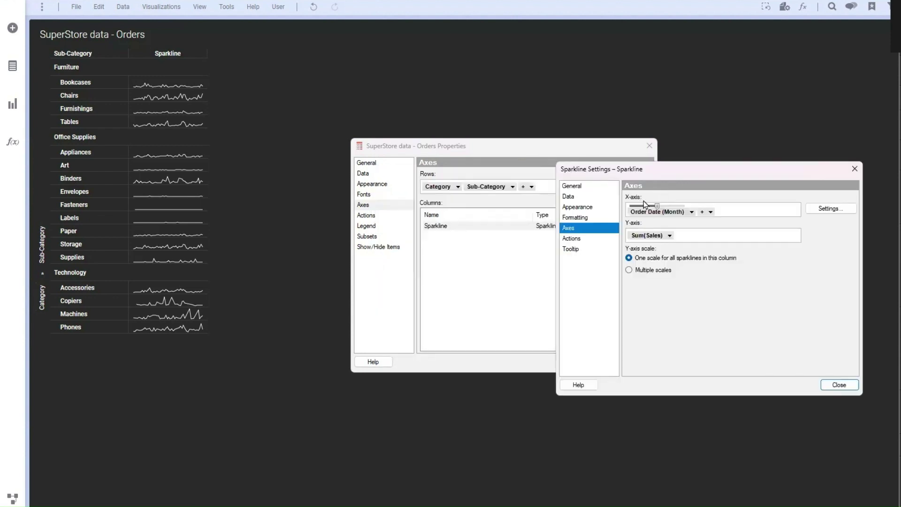
left_click(577, 197)
left_click(585, 189)
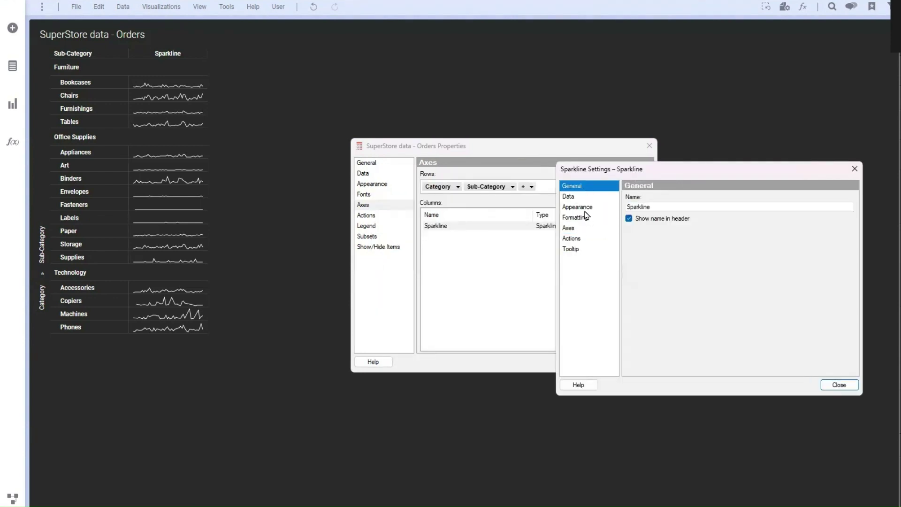
left_click(568, 196)
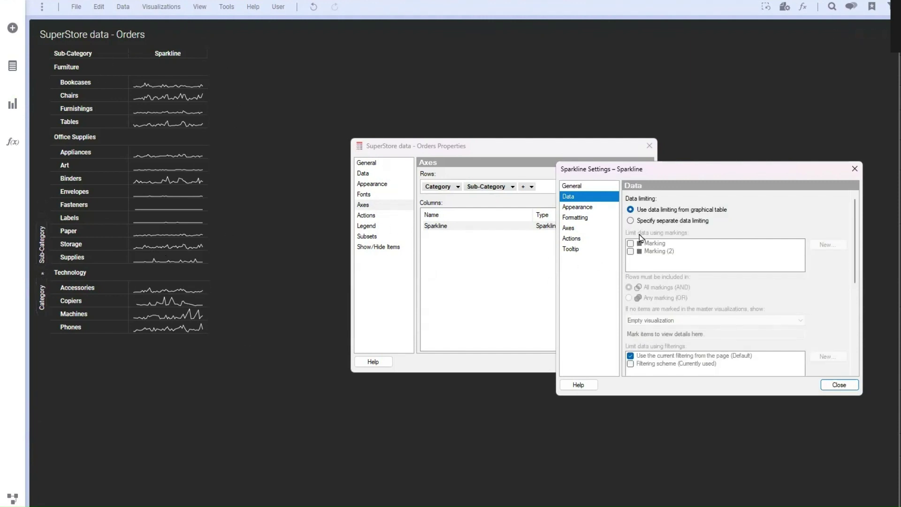
scroll(645, 254, "down", 5)
scroll(647, 257, "up", 5)
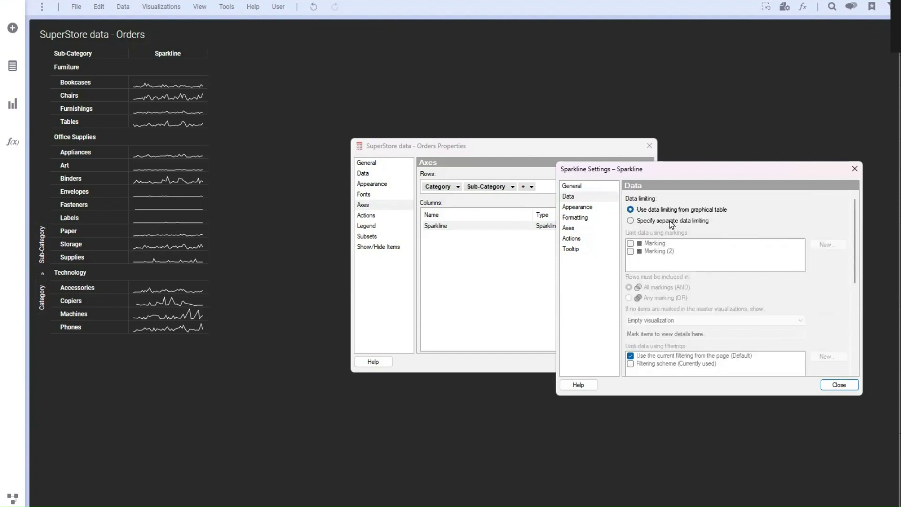
scroll(671, 227, "down", 5)
scroll(671, 253, "up", 3)
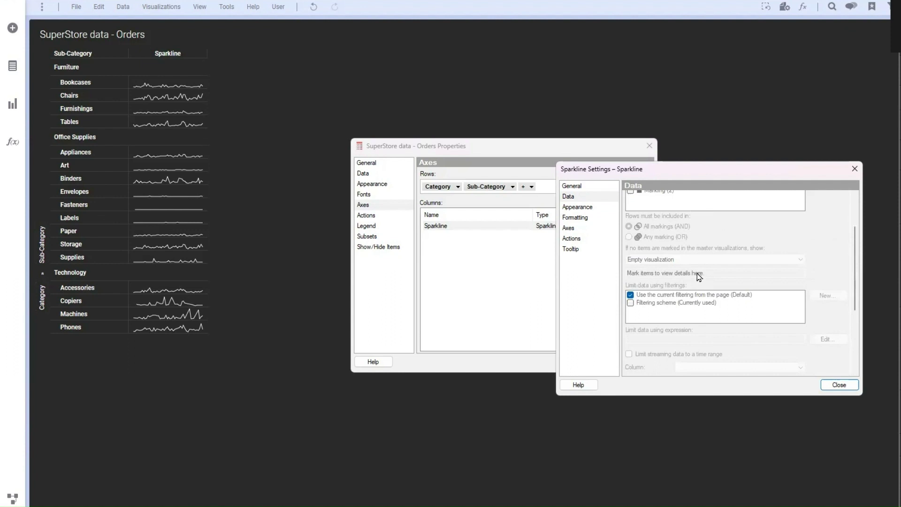
Step: Review the sparkline column's remaining data settings, including filtering limits, expression limits and data table matching
scroll(697, 276, "up", 2)
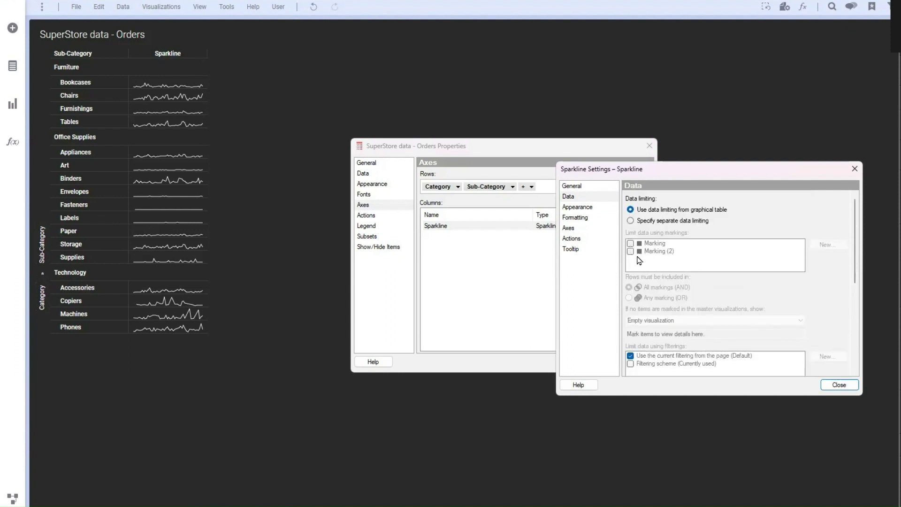
scroll(653, 291, "down", 3)
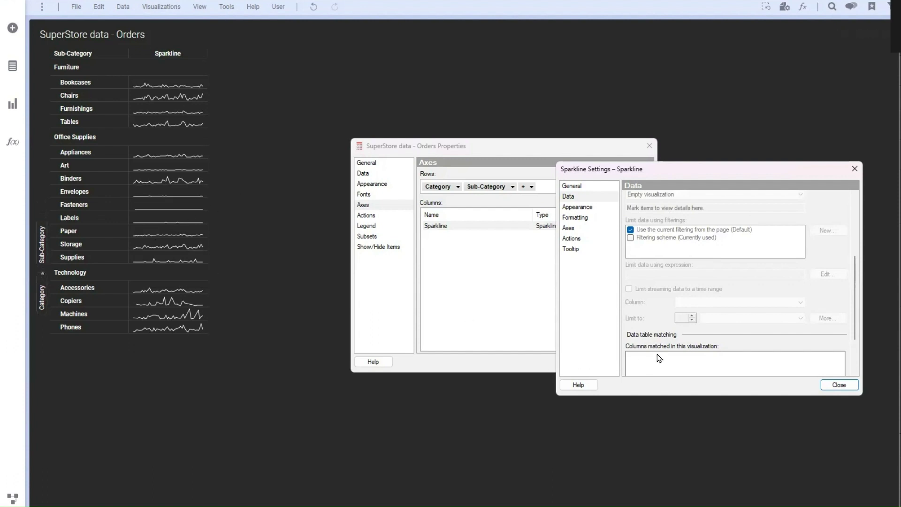
scroll(623, 261, "down", 2)
Step: Format the sparkline's Sum(Sales) axis as Currency with 0 decimals, a thousands separator and the short number format
left_click(587, 218)
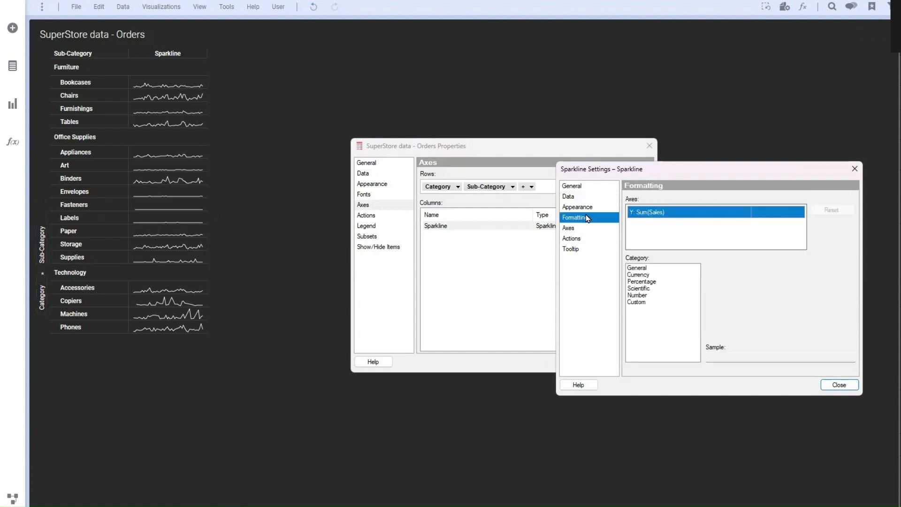
left_click(640, 277)
left_click(724, 269)
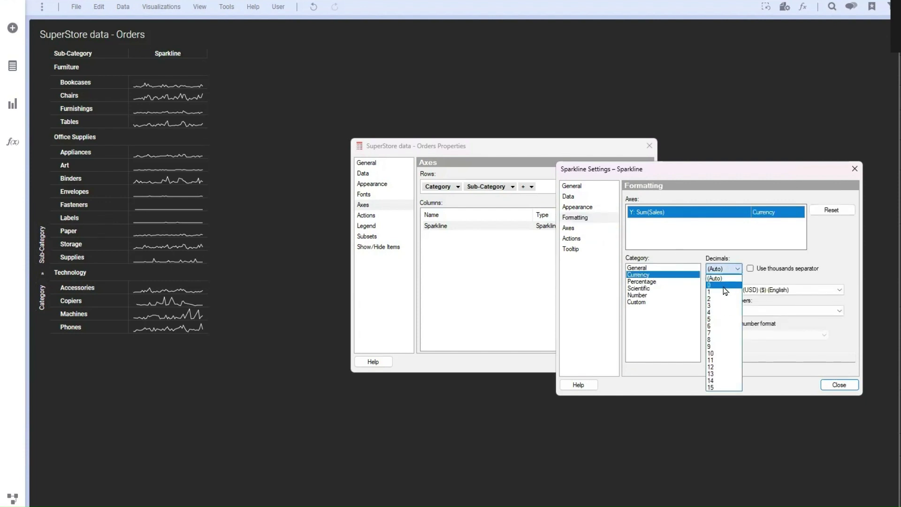
left_click(722, 284)
left_click(750, 268)
left_click(709, 324)
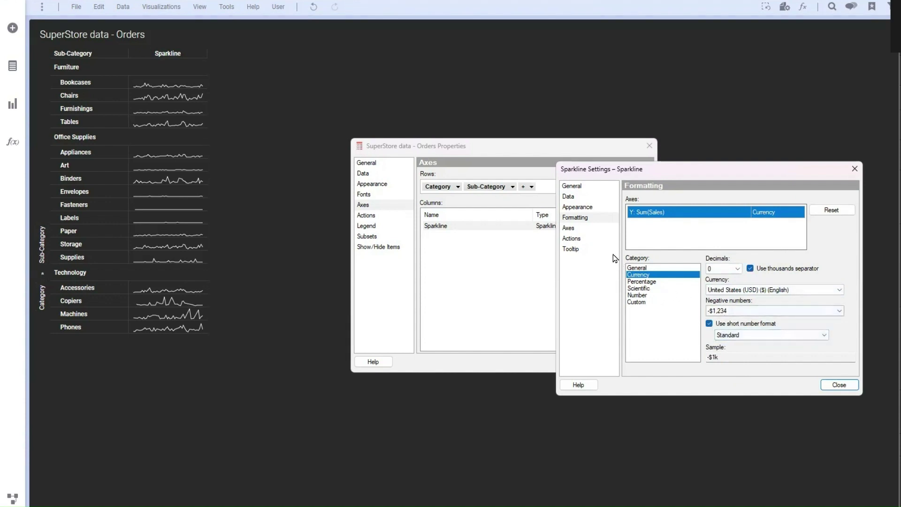
Step: Use multiple Y-axis scales for the sparklines and show Y-axis values for both the starting point and end point
left_click(578, 228)
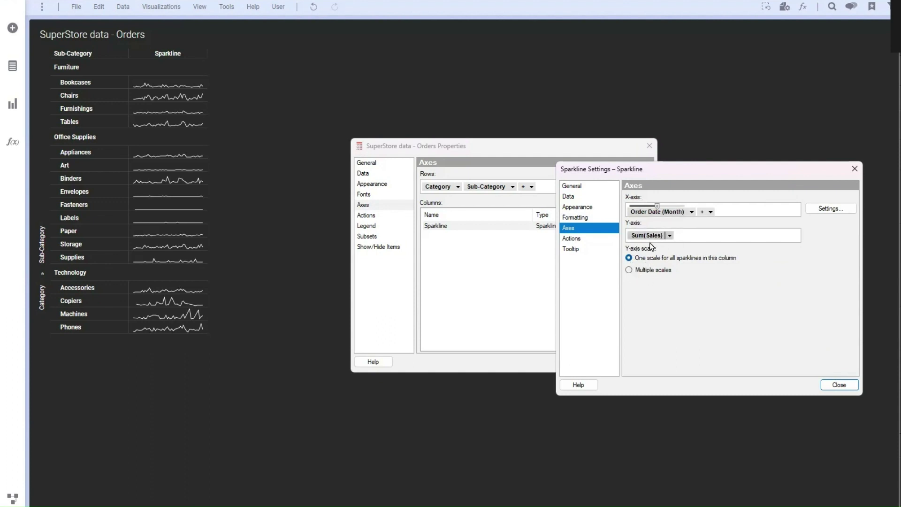
left_click(629, 271)
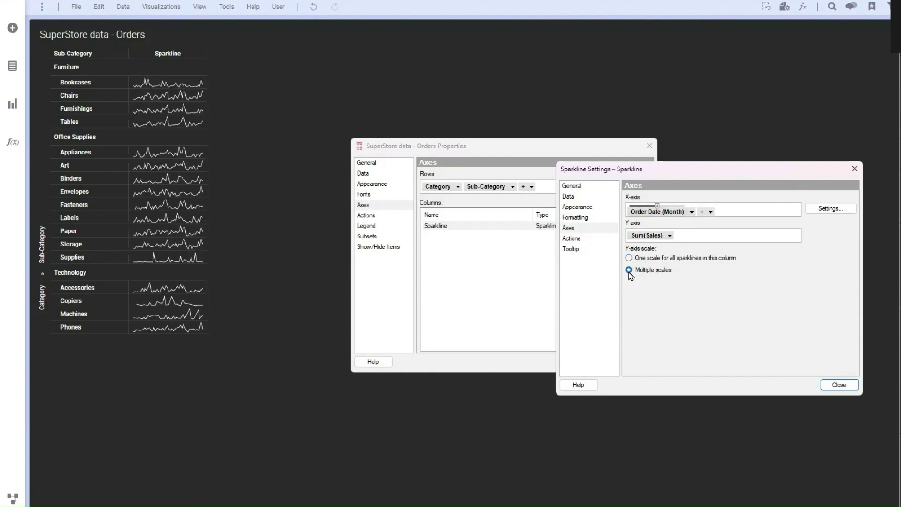
left_click(578, 208)
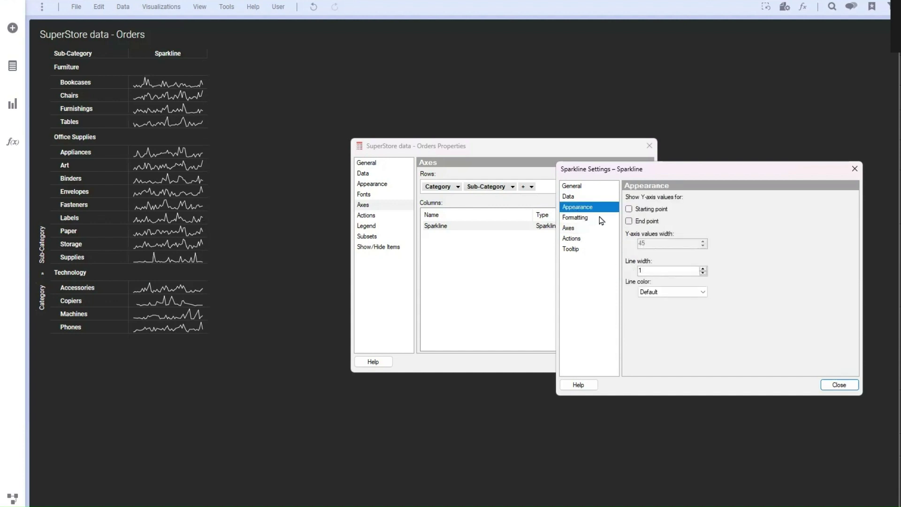
left_click(629, 211)
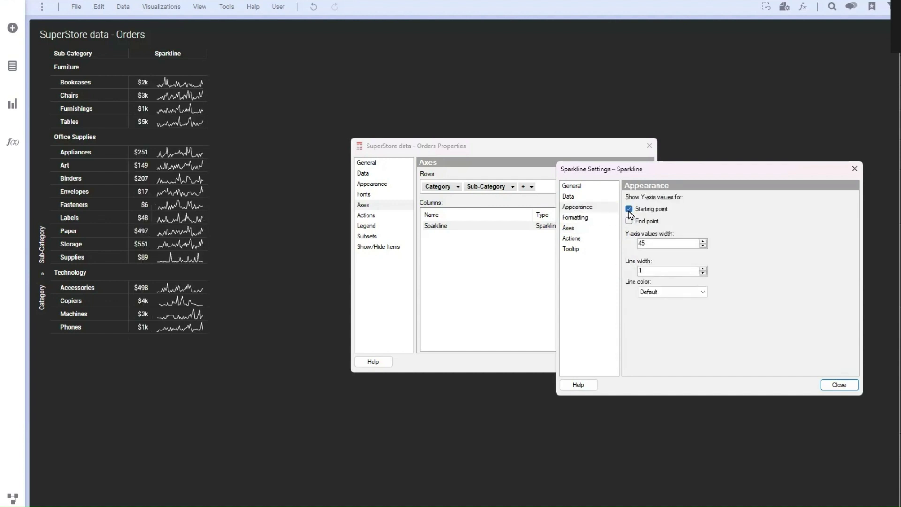
left_click(631, 222)
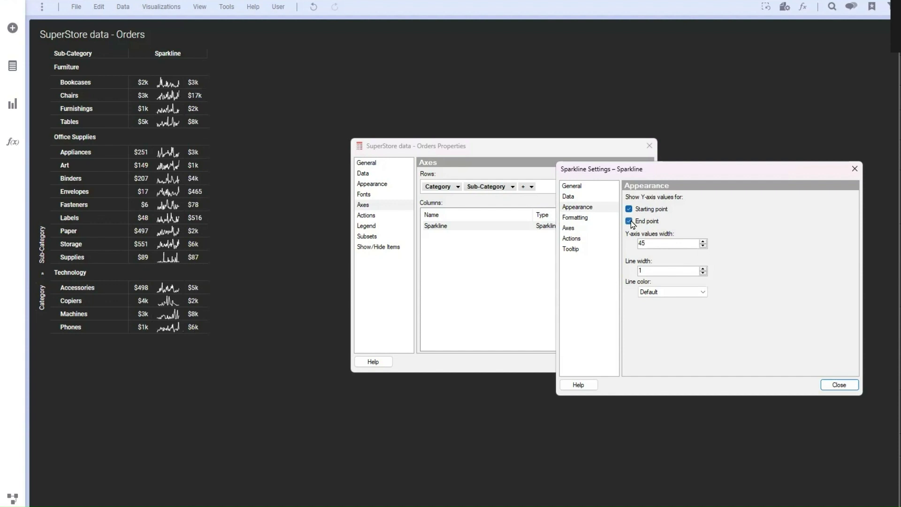
Step: Adjust the sparkline's Y-axis values width, ending at 39
left_click(703, 242)
left_click(703, 242)
left_click(704, 242)
left_click(703, 246)
left_click(703, 246)
left_click(703, 246)
left_click(703, 246)
left_click(703, 246)
left_click(703, 246)
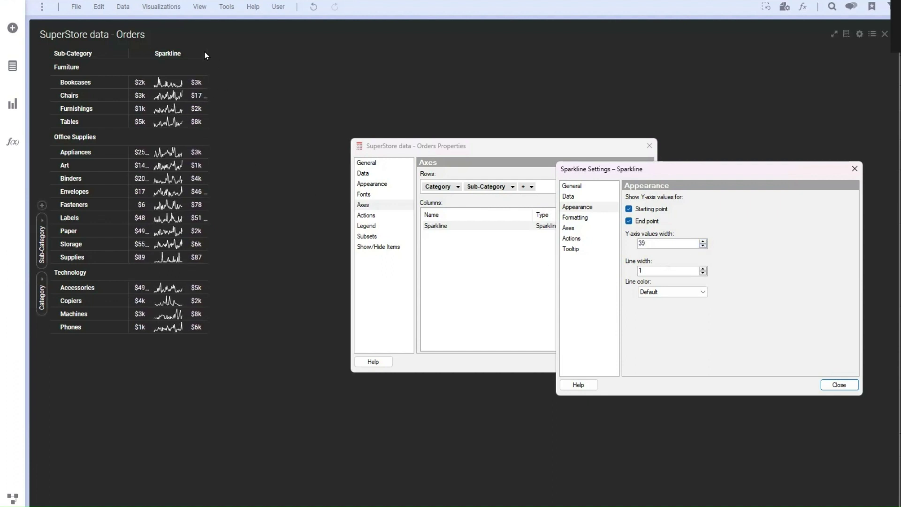
Step: Narrow the Sparkline column in the table and set its Y-axis values width to 30
left_click(224, 52)
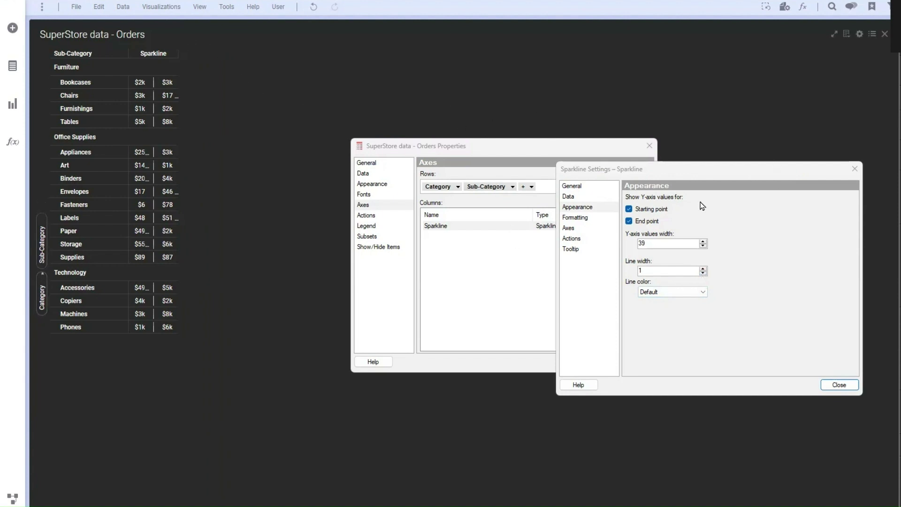
double_click(642, 244)
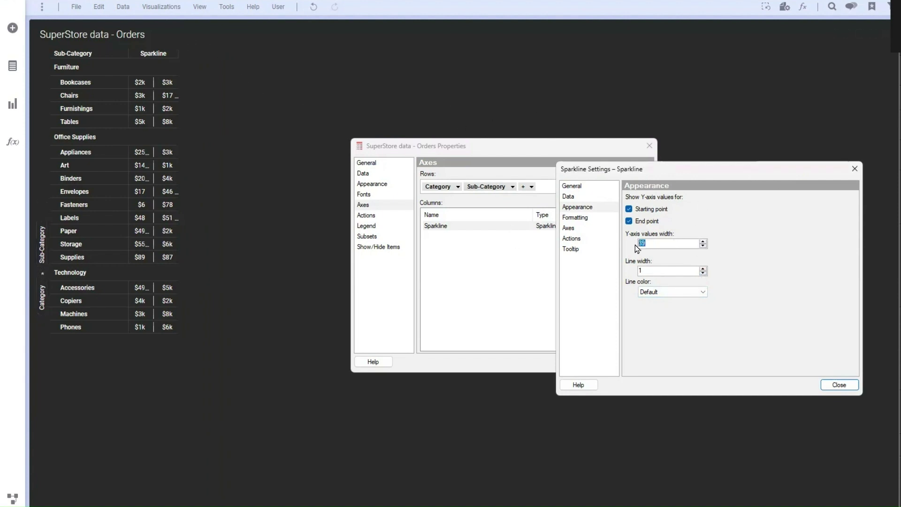
type("30")
left_click(684, 270)
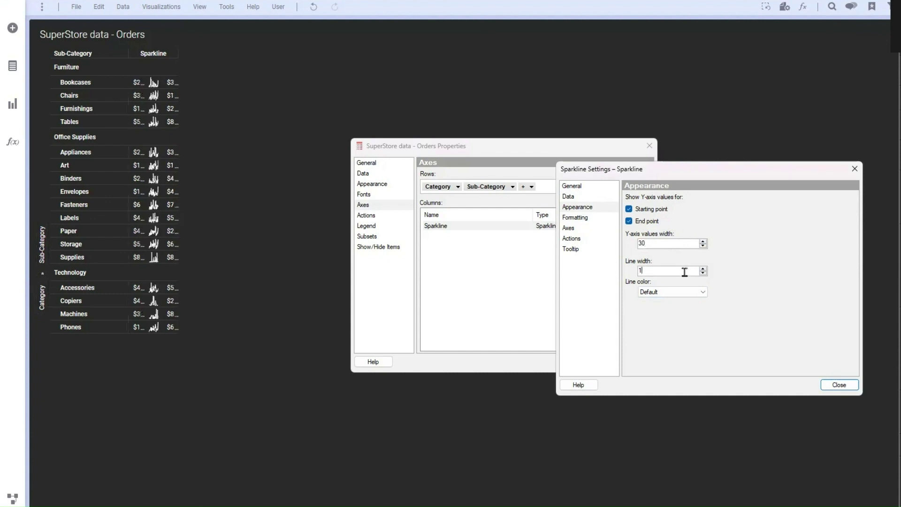
Step: Close the sparkline settings, move the properties dialog off the table and widen the Sparkline column
left_click(855, 169)
left_click_drag(516, 150, 705, 119)
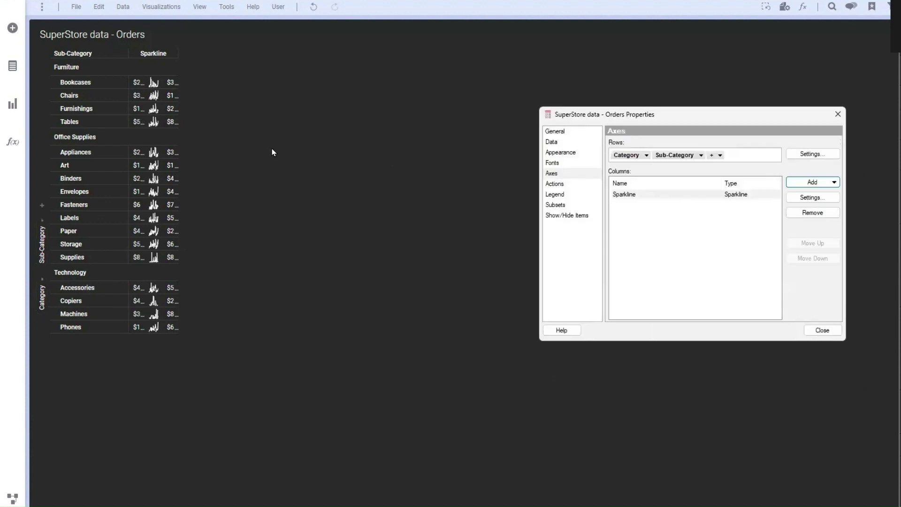
left_click(221, 49)
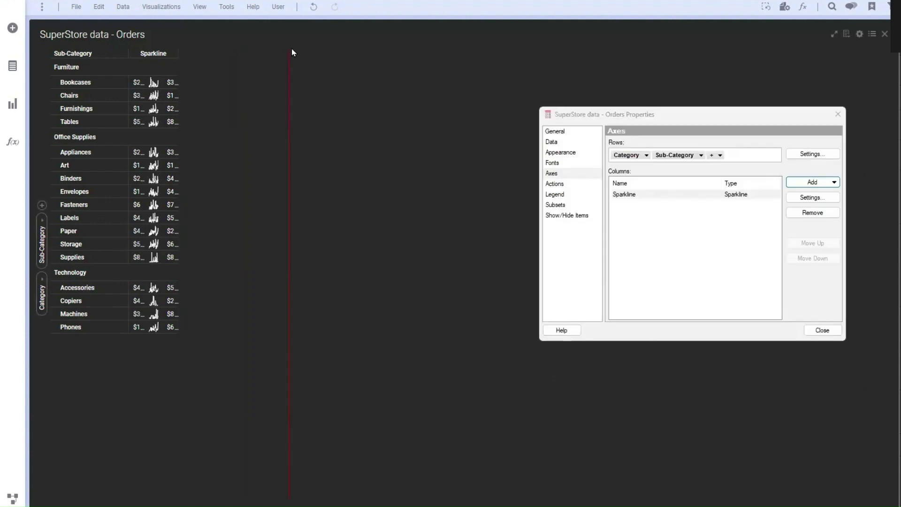
left_click_drag(291, 53, 292, 52)
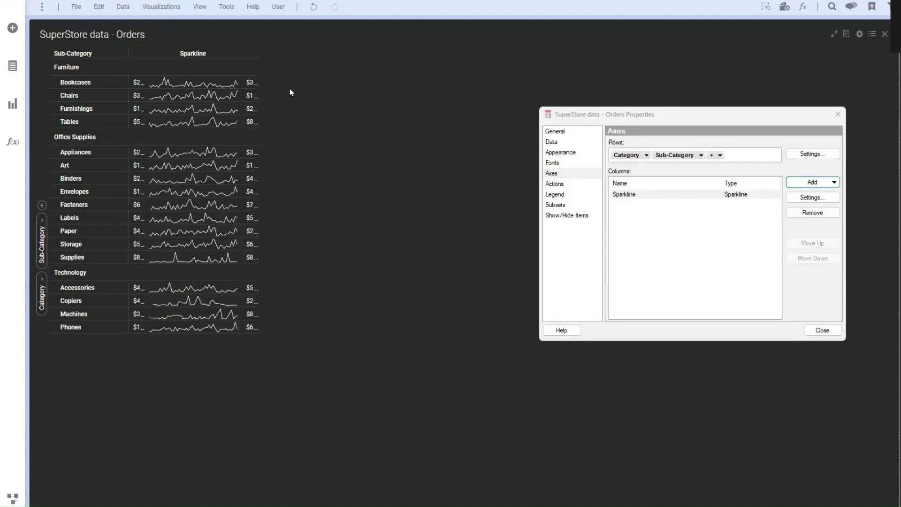
Step: Reopen the Sparkline column's settings and set its Y-axis values width to 50
left_click(674, 195)
left_click(791, 198)
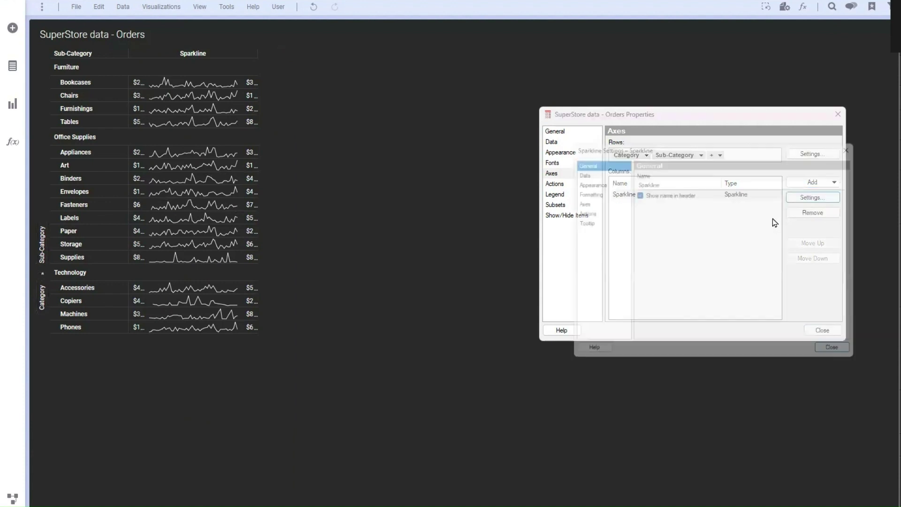
left_click(580, 179)
left_click(581, 189)
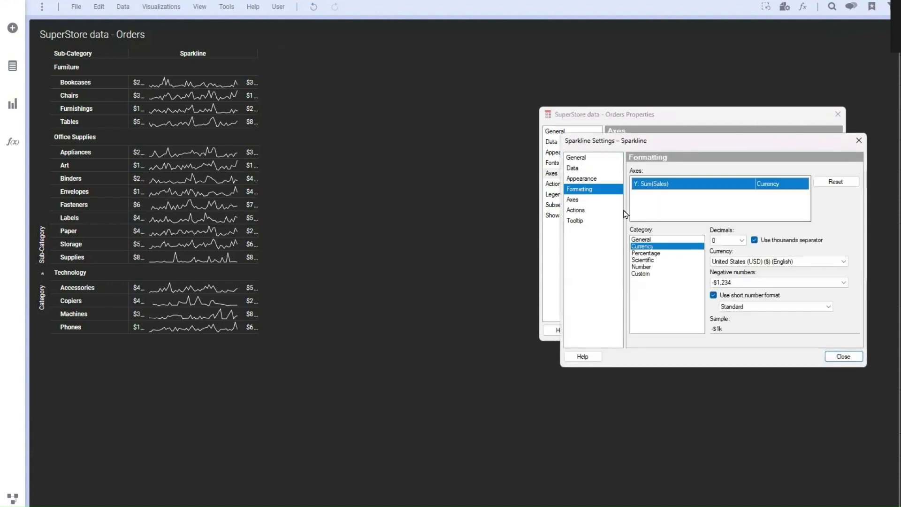
left_click(590, 179)
double_click(675, 215)
type("50")
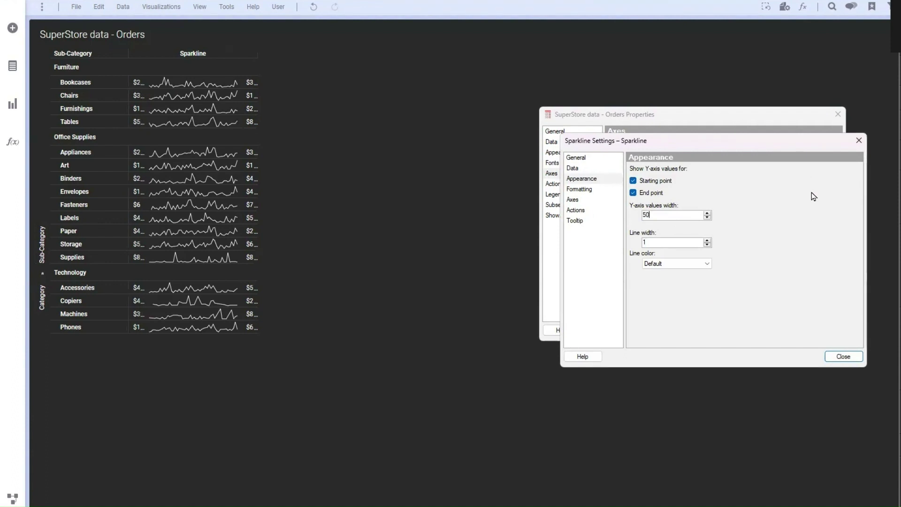
left_click(843, 356)
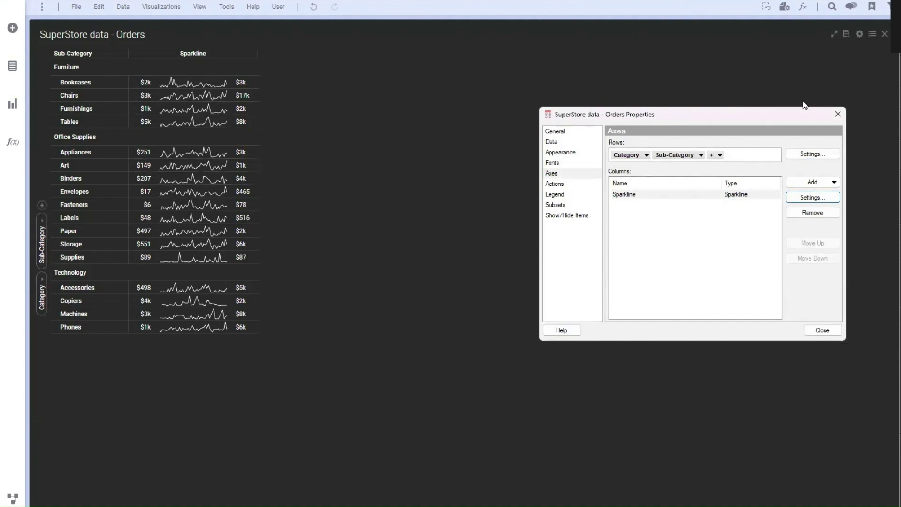
Step: Close the properties, enlarge the graphical table's row height and widen the Sparkline column
left_click(838, 114)
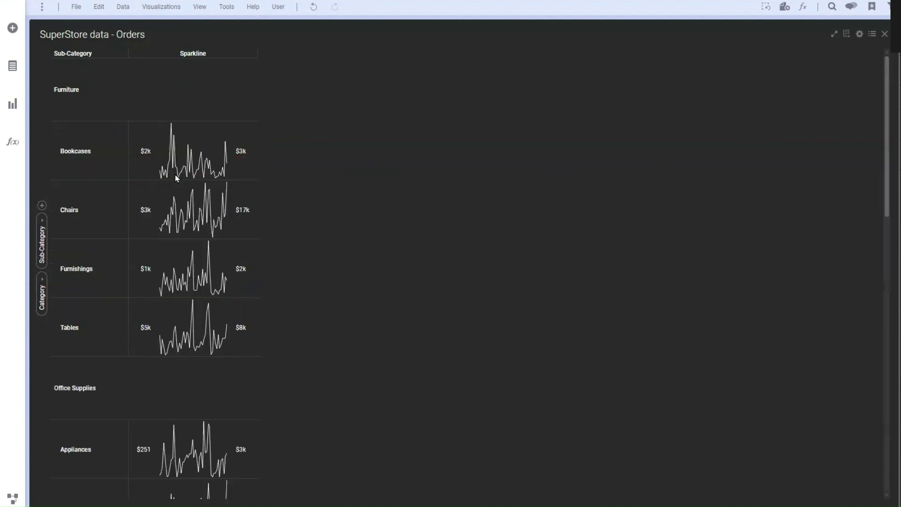
scroll(313, 140, "down", 15)
scroll(321, 144, "up", 15)
left_click_drag(258, 53, 384, 43)
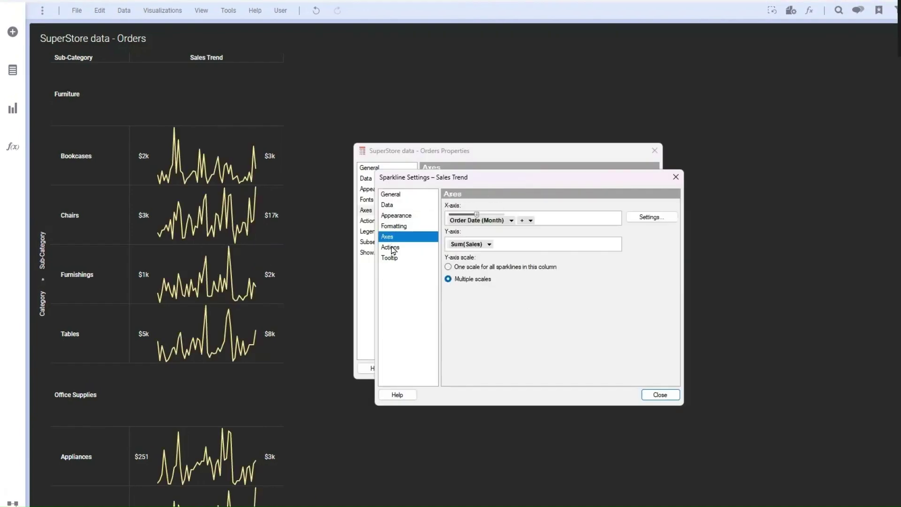
Step: Enable performing an action on click for the Sales Trend sparkline and open its action settings
left_click(391, 248)
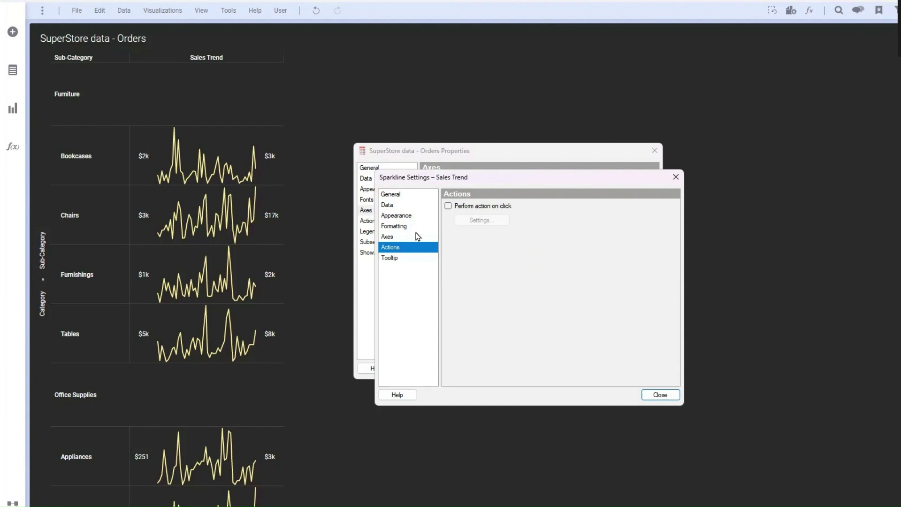
left_click(448, 206)
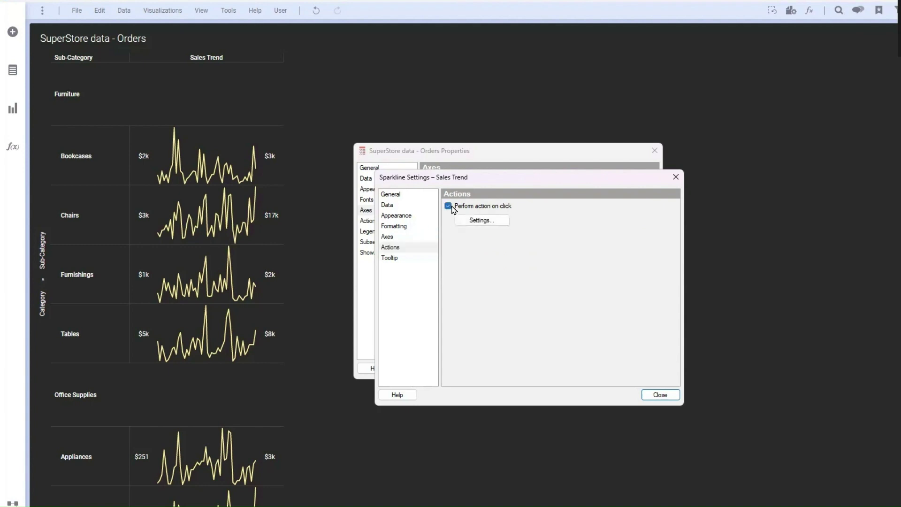
left_click(492, 221)
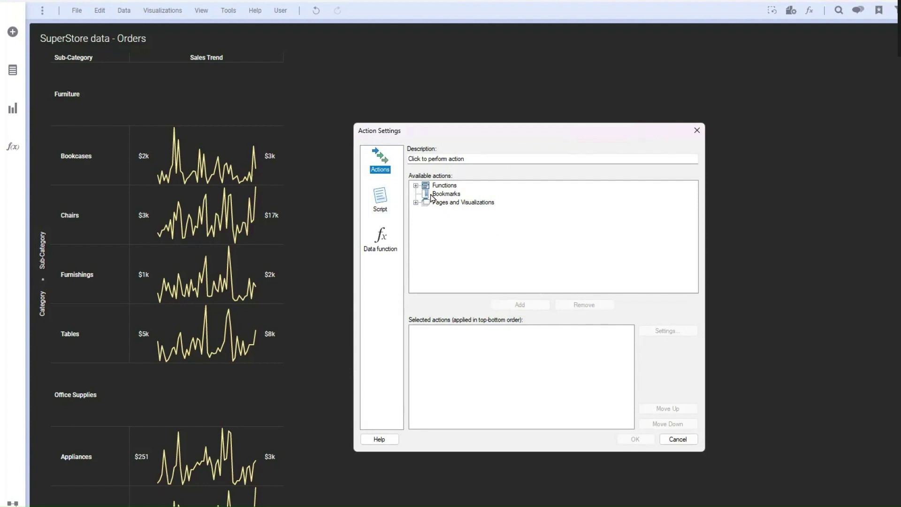
Step: Add the Filters (Show) view function as the Sales Trend sparkline's click action and close the settings
left_click(430, 196)
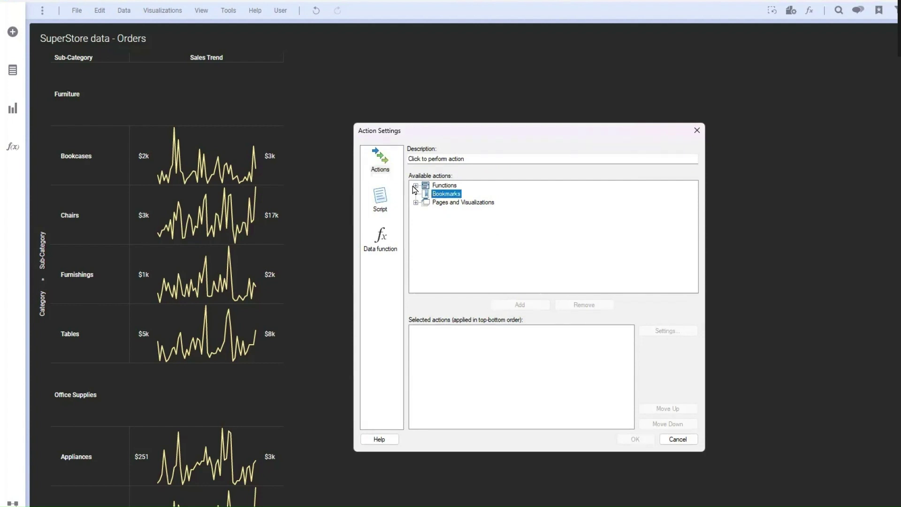
left_click(416, 185)
left_click(467, 244)
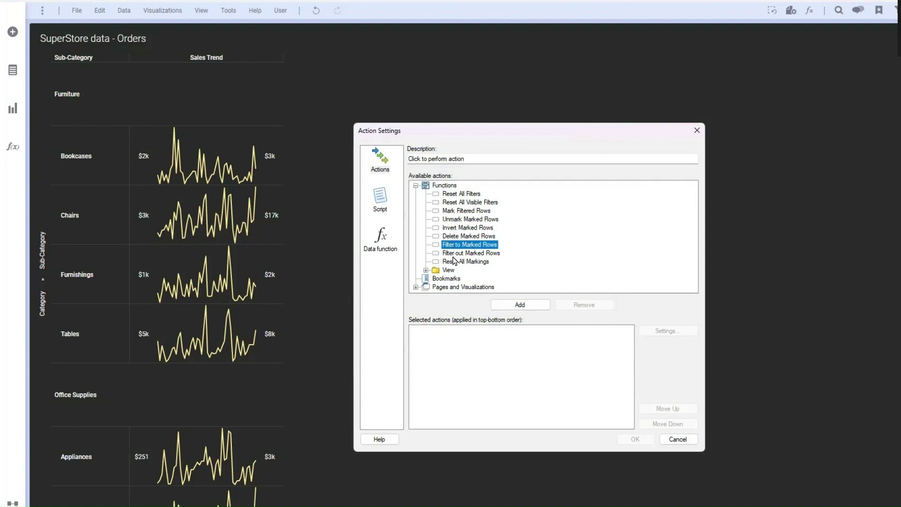
left_click(426, 271)
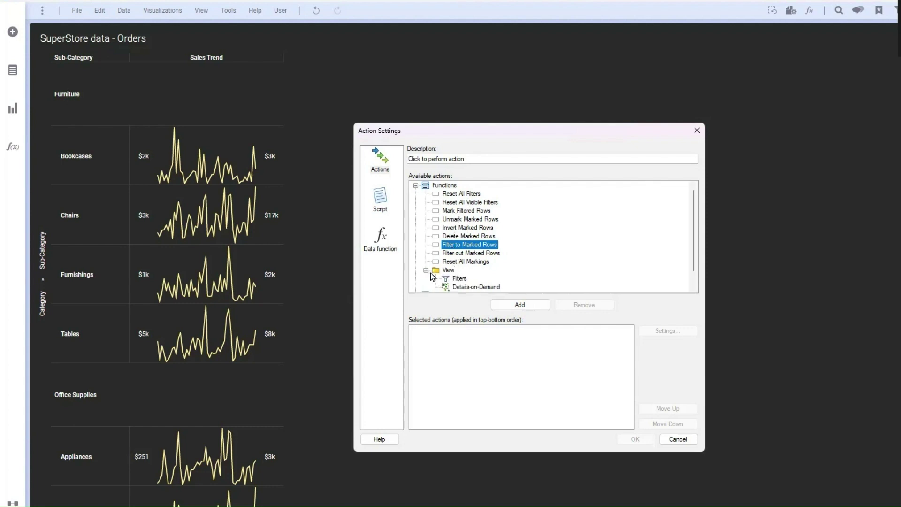
left_click(458, 279)
left_click(499, 306)
left_click(436, 331)
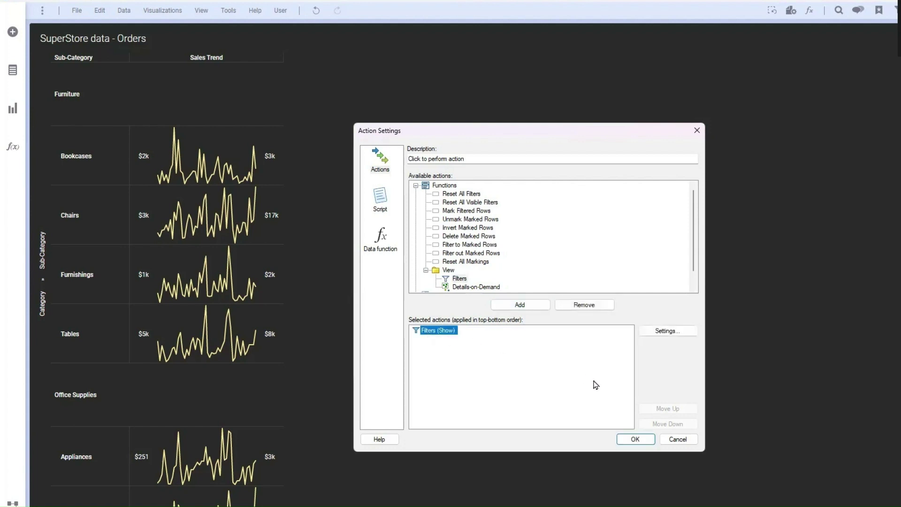
left_click(636, 439)
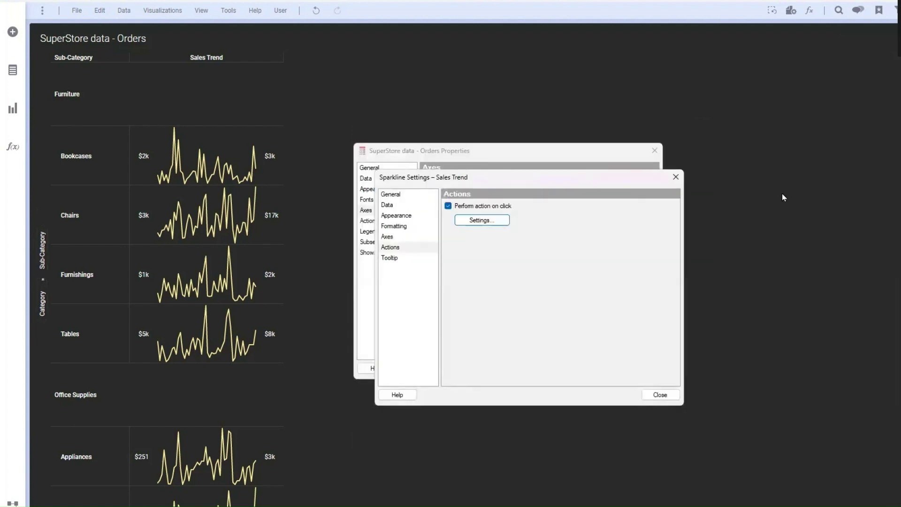
left_click(660, 394)
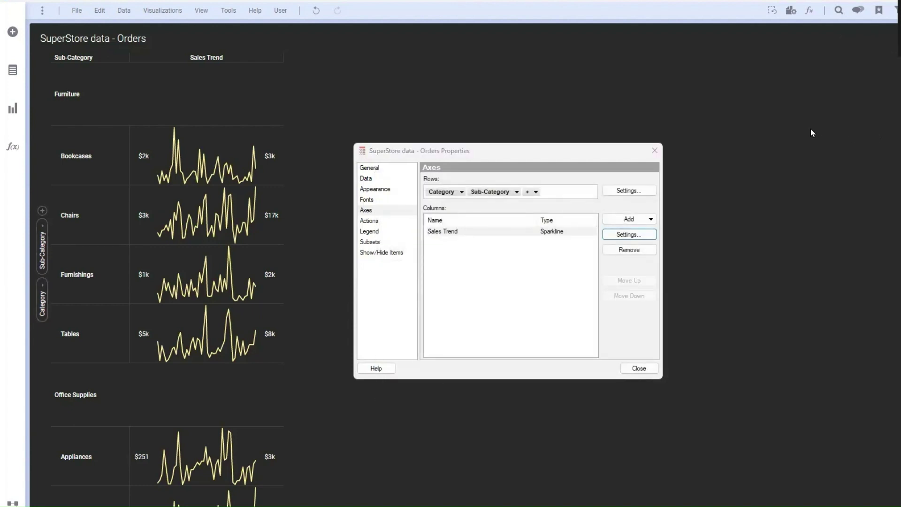
Step: Trigger the sparkline click action on the Bookcases row and review the action settings of the Sales Trend sparkline
left_click(244, 171)
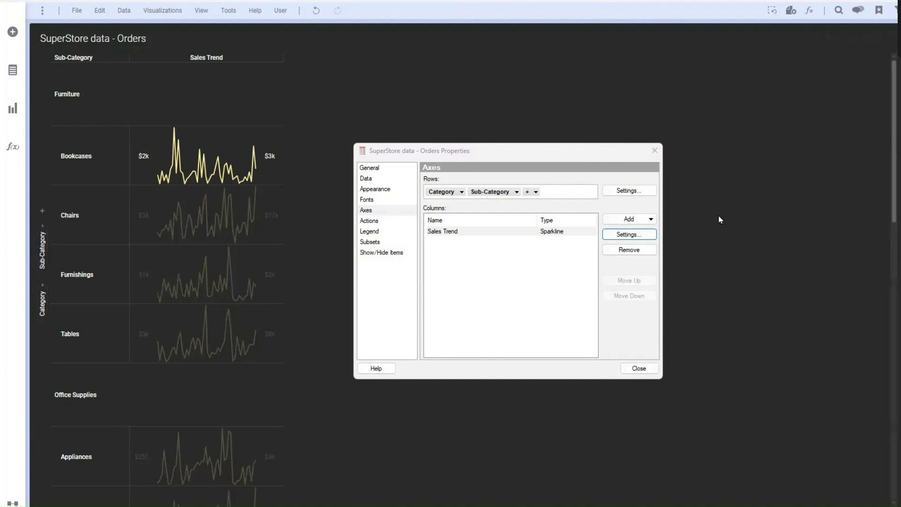
left_click(544, 235)
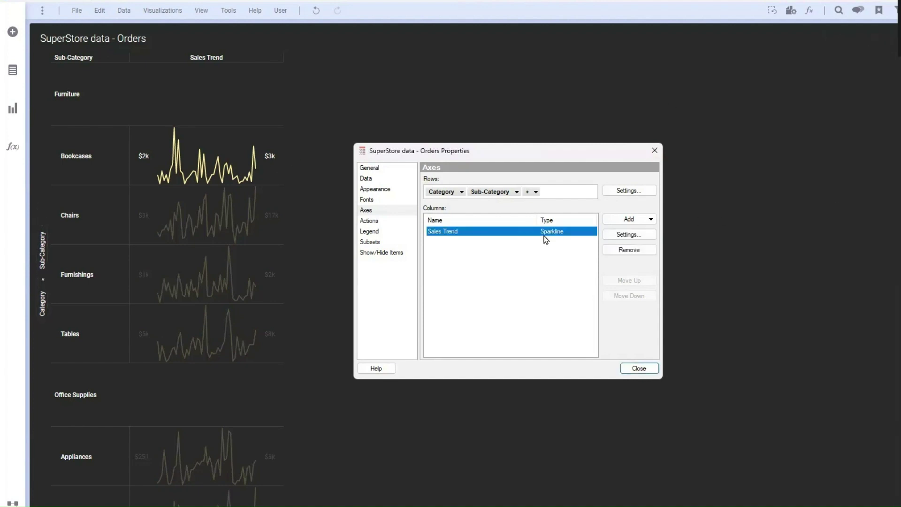
left_click(629, 235)
left_click(399, 237)
left_click(399, 248)
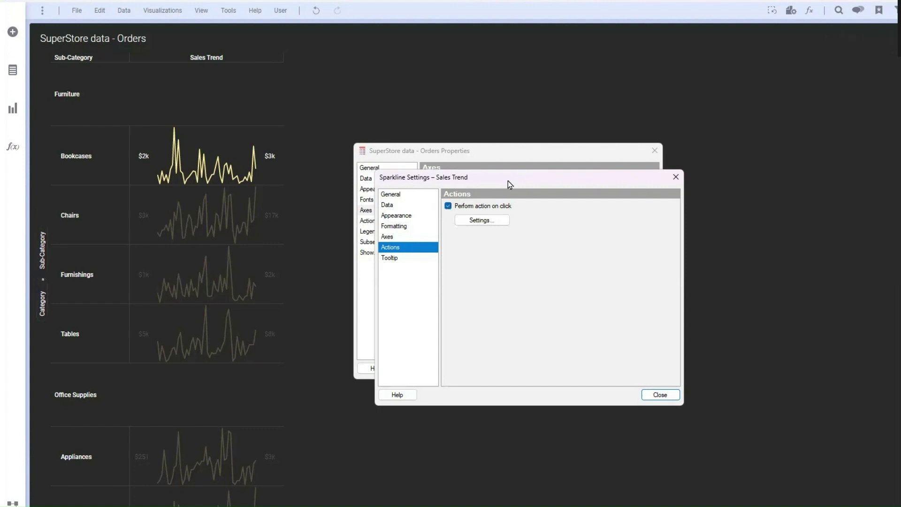
left_click_drag(510, 185, 715, 190)
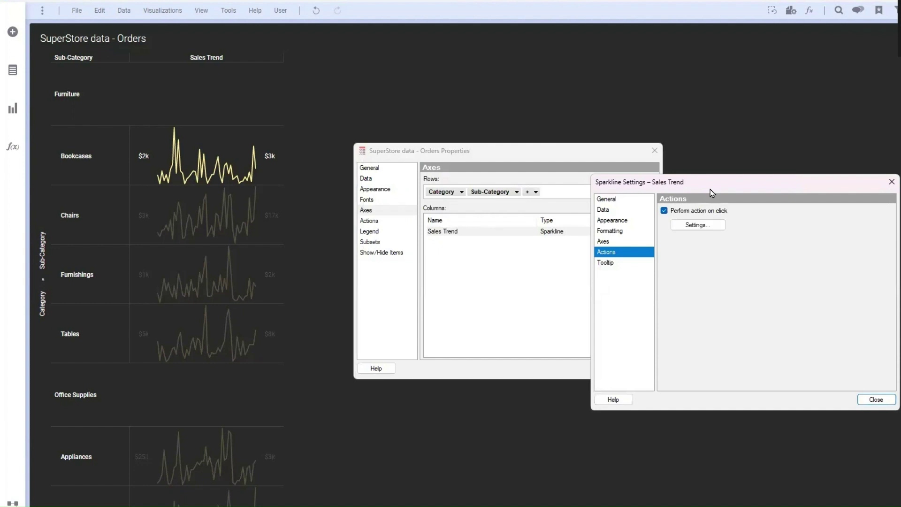
left_click_drag(711, 189, 650, 189)
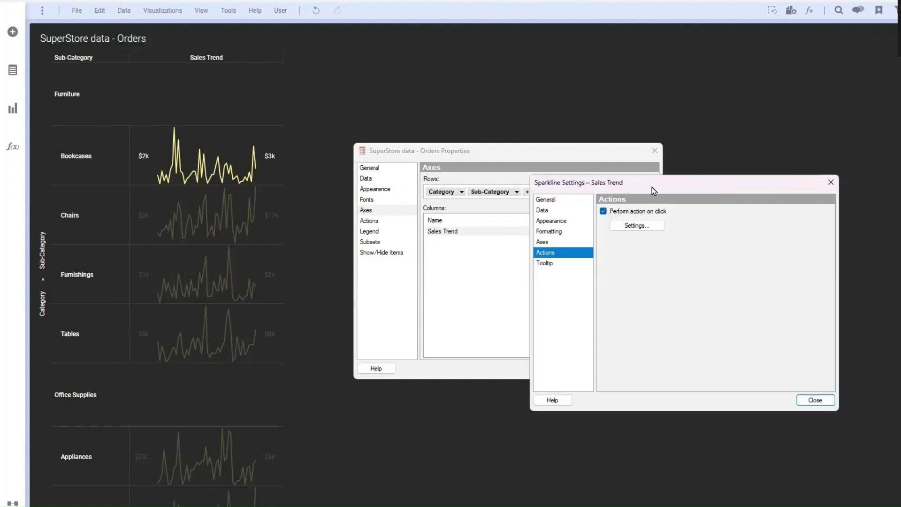
left_click(829, 183)
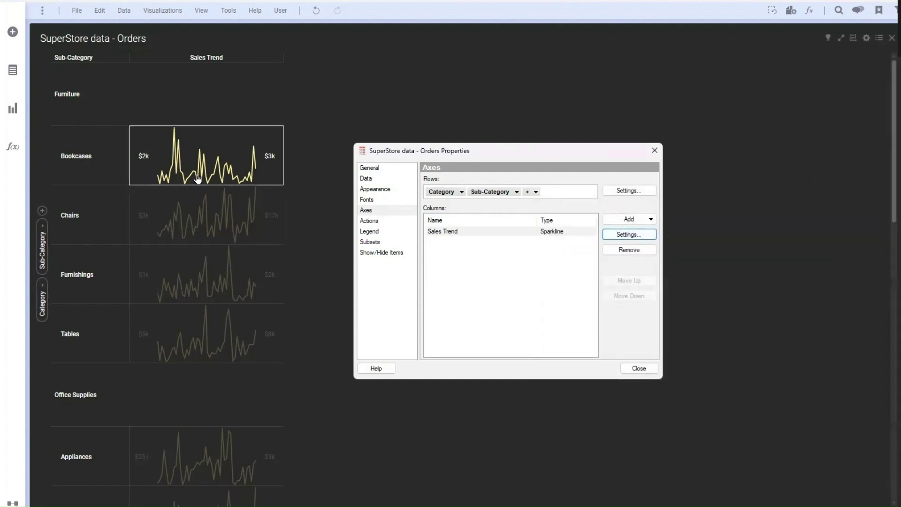
Step: Create a details table visualization from the graphical table for the marked Bookcases orders
mouse_move(197, 177)
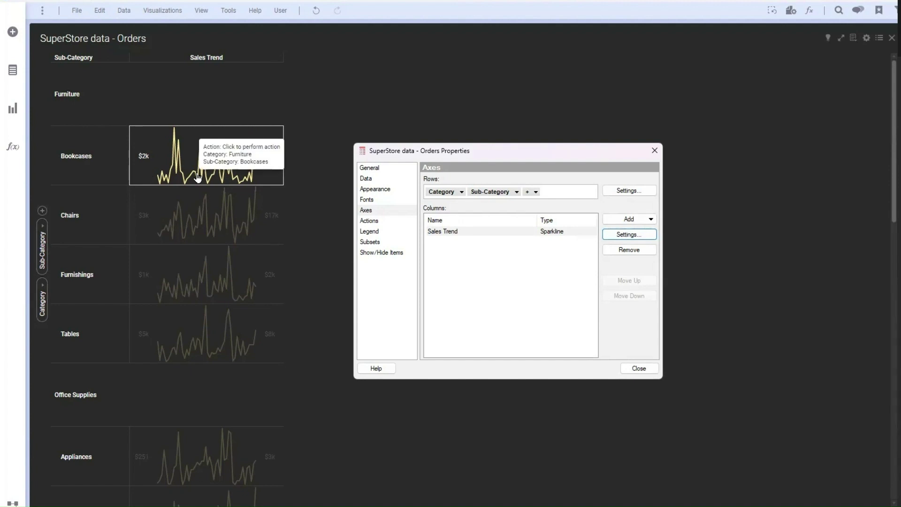
right_click(197, 177)
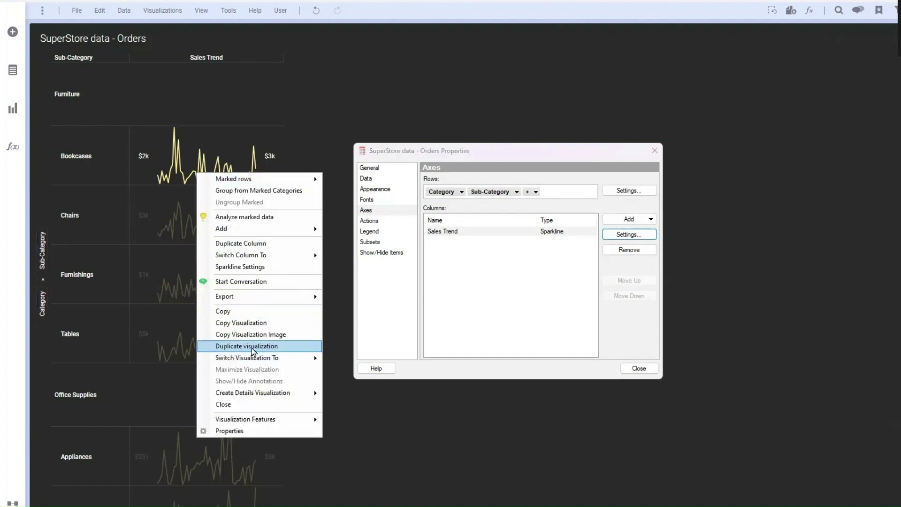
mouse_move(266, 397)
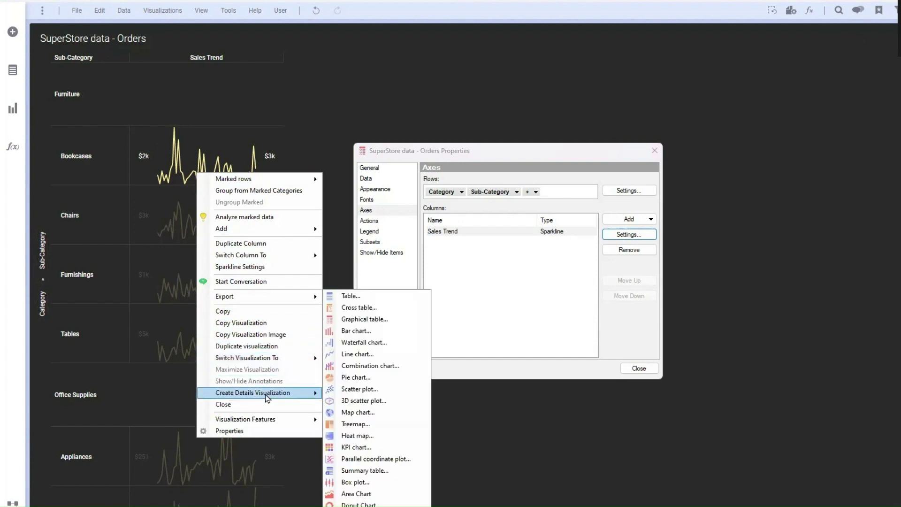
left_click(360, 298)
Step: Look through the order rows in the new details table and return to its beginning
scroll(773, 382, "down", 10)
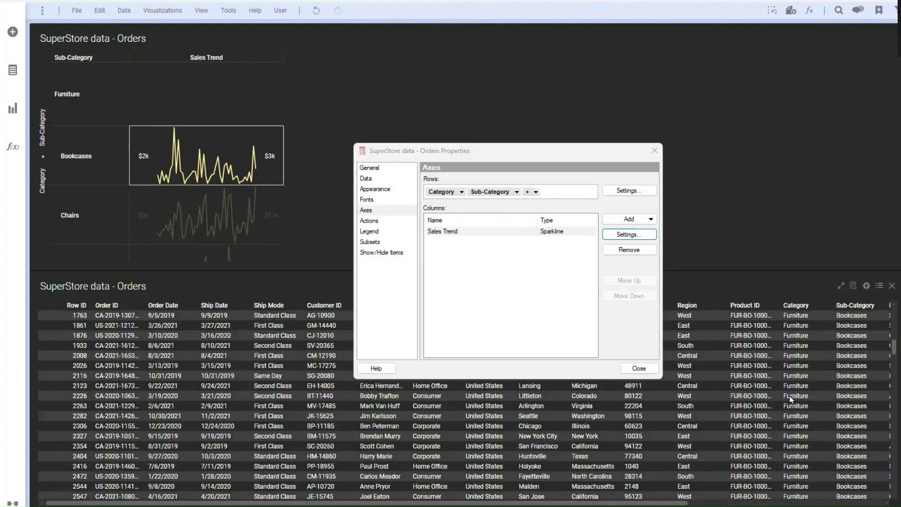
scroll(800, 410, "down", 10)
left_click(798, 416)
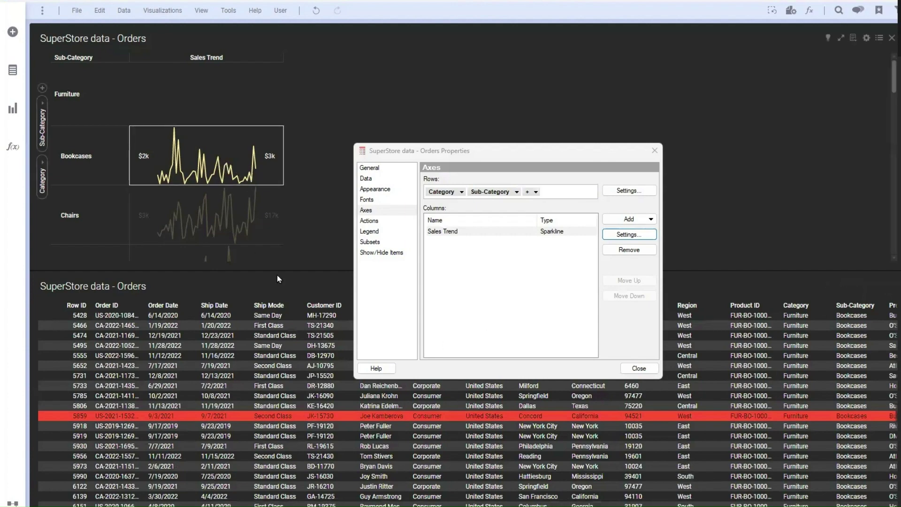
scroll(871, 471, "down", 5)
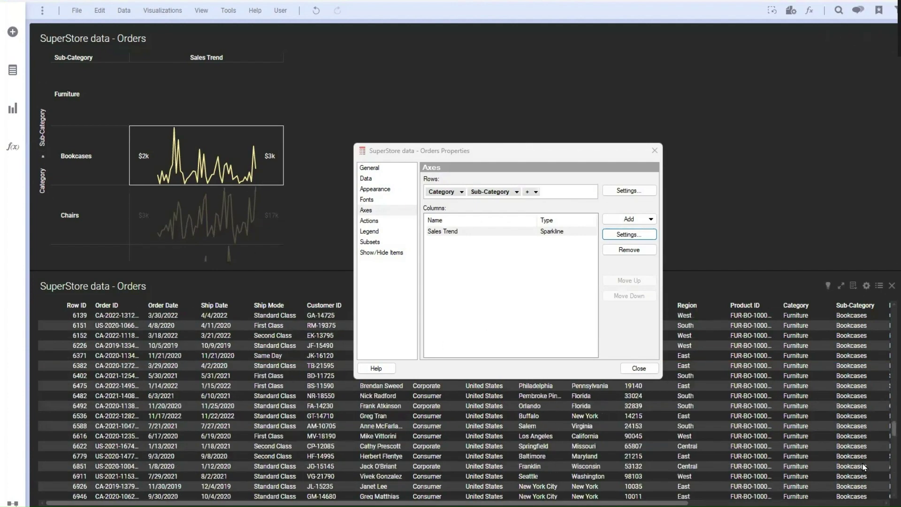
scroll(866, 468, "up", 8)
scroll(865, 467, "up", 10)
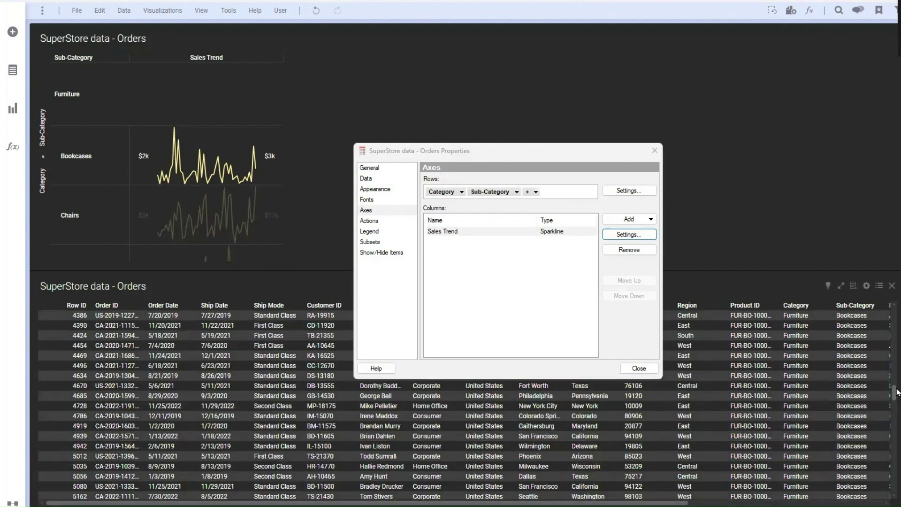
scroll(895, 393, "up", 15)
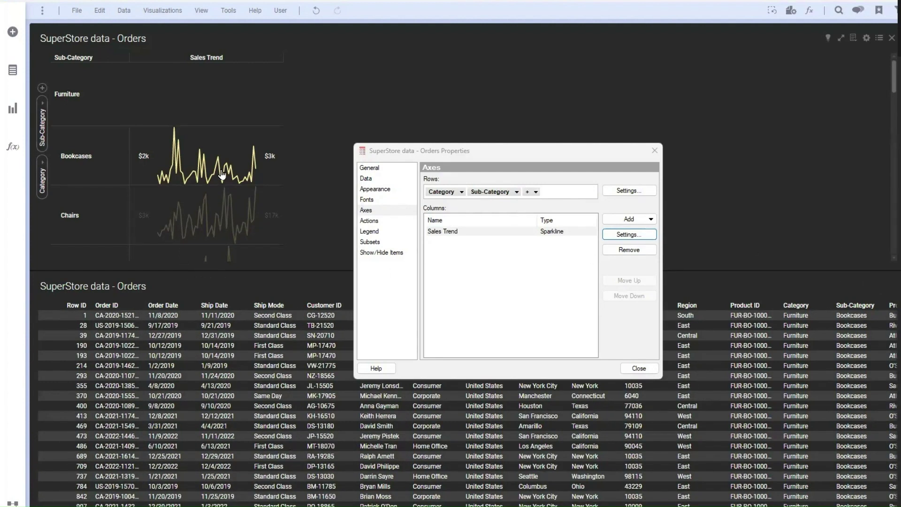
Step: Switch the details table to a cross table and clear the marking in the graphical table
right_click(199, 327)
scroll(792, 474, "down", 3)
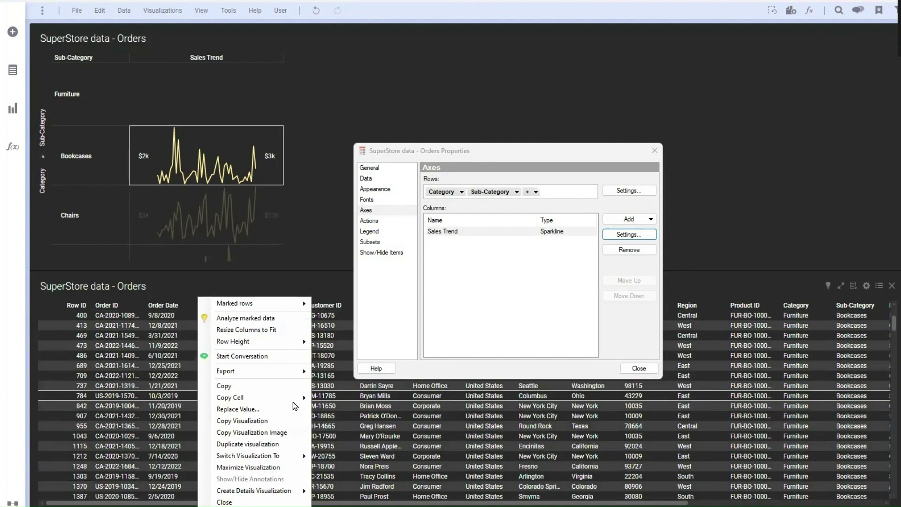
scroll(792, 474, "down", 1)
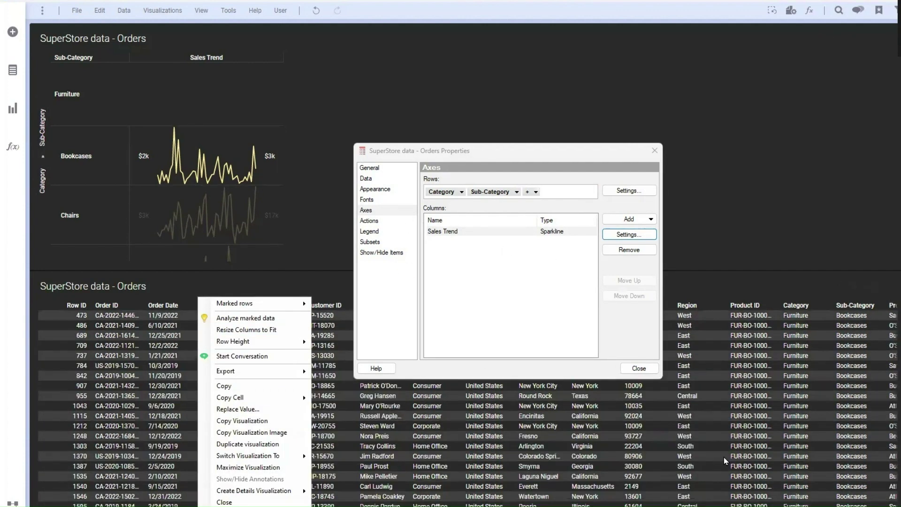
right_click(759, 460)
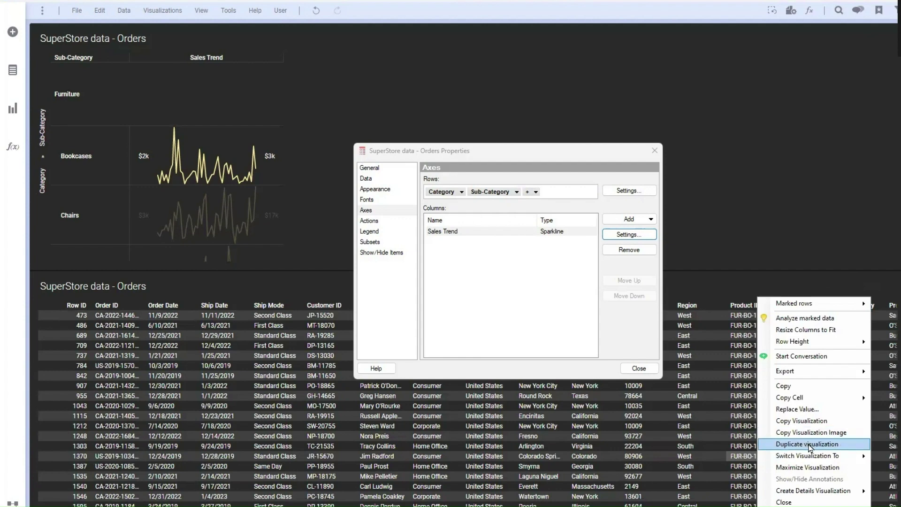
mouse_move(814, 457)
left_click(889, 436)
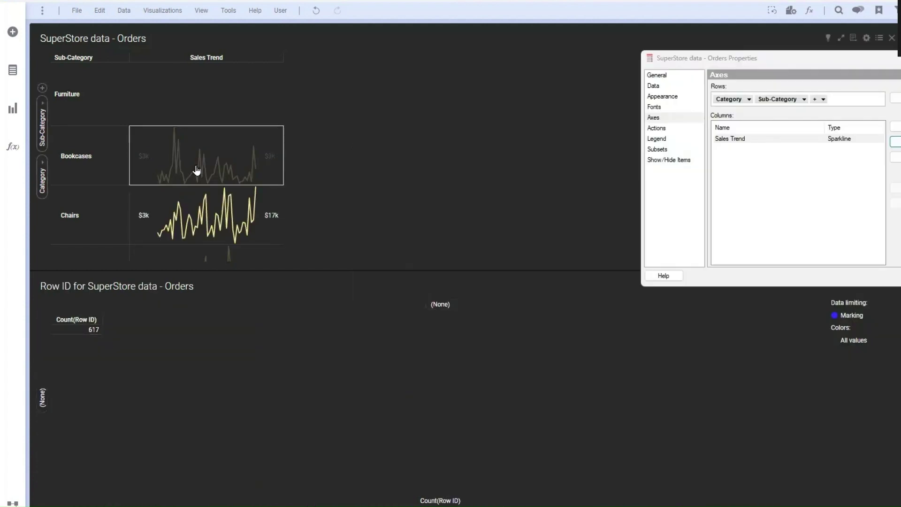
left_click(339, 153)
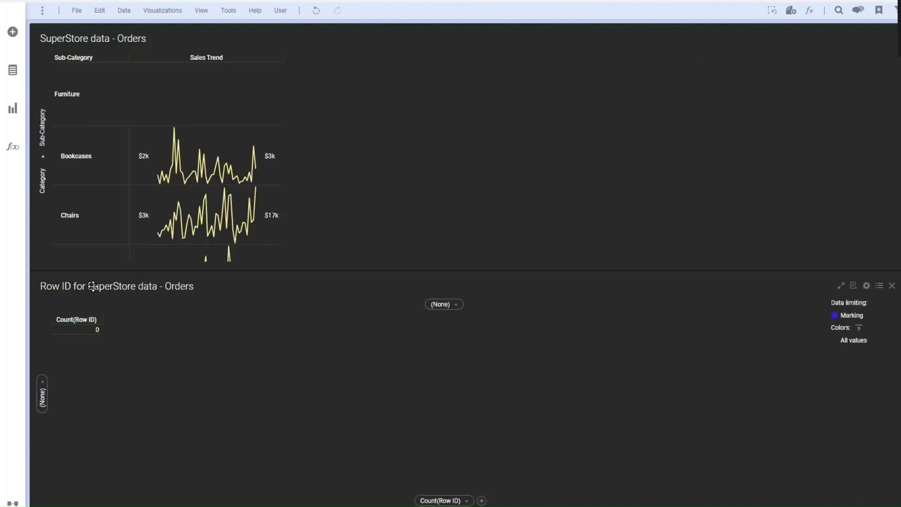
Step: Move the Row ID cross table to the Details Viz page above the orders table and reduce its height
left_click_drag(92, 286, 220, 421)
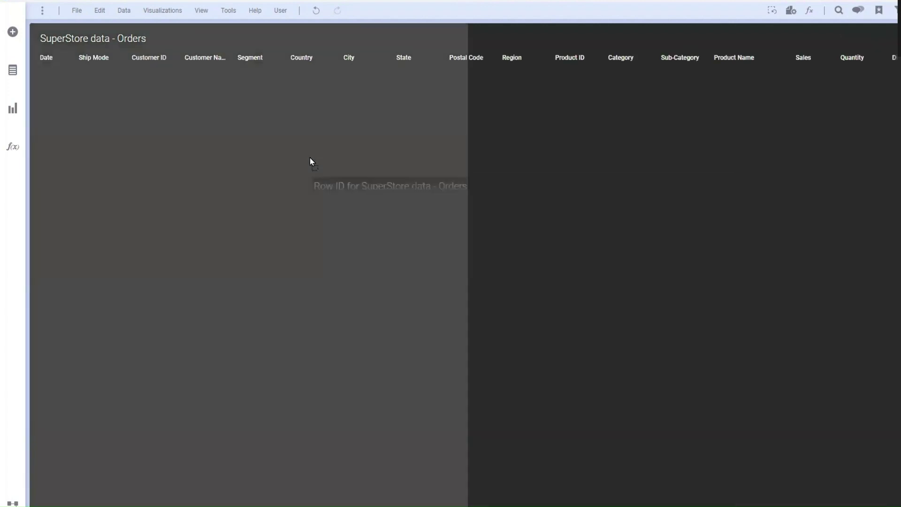
left_click_drag(309, 161, 328, 95)
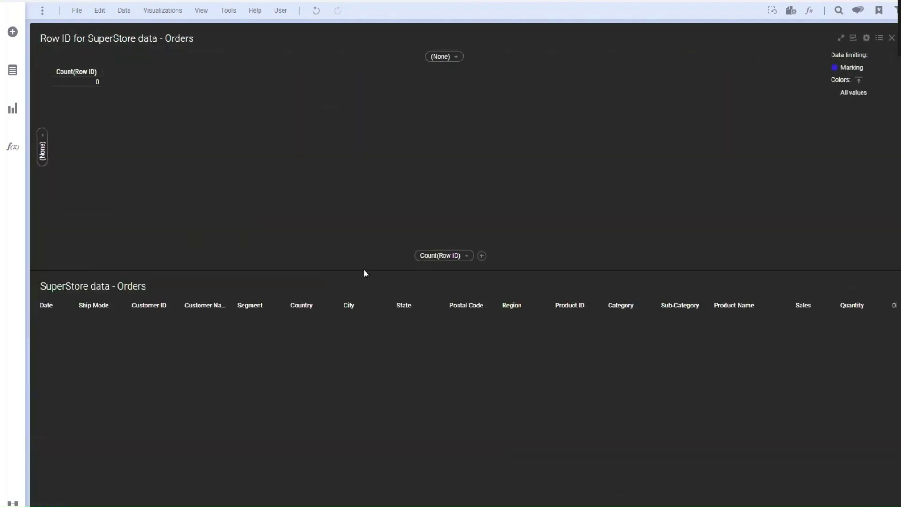
left_click_drag(364, 270, 382, 127)
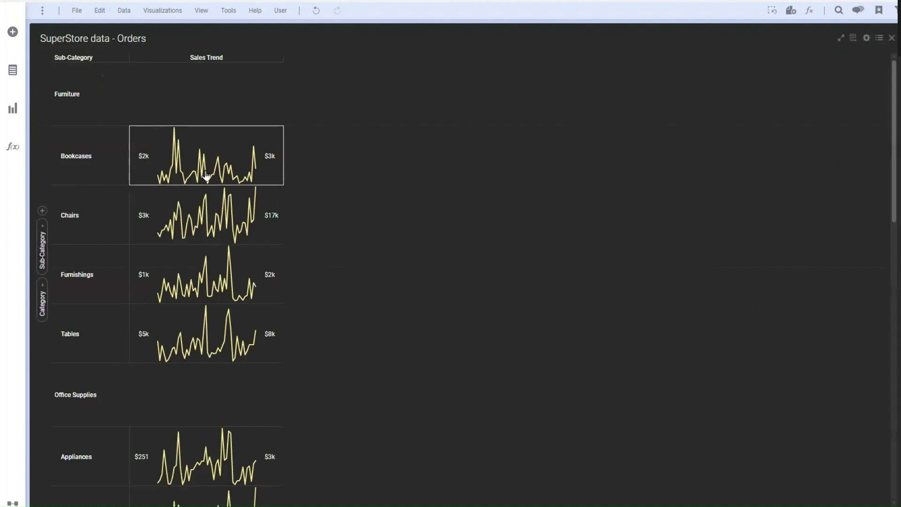
Step: Mark Bookcases through its sparkline, then open the Sales Trend sparkline's click action settings and expand Pages and Visualizations
left_click(206, 176)
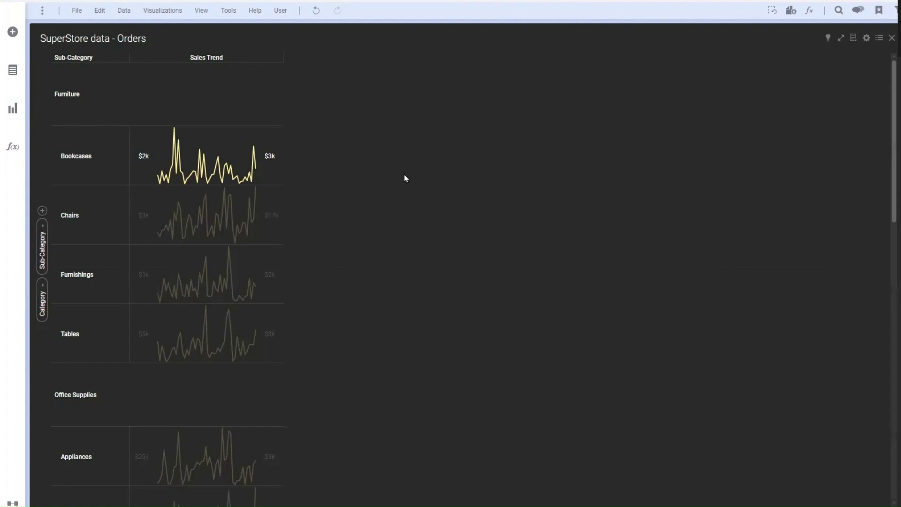
right_click(300, 216)
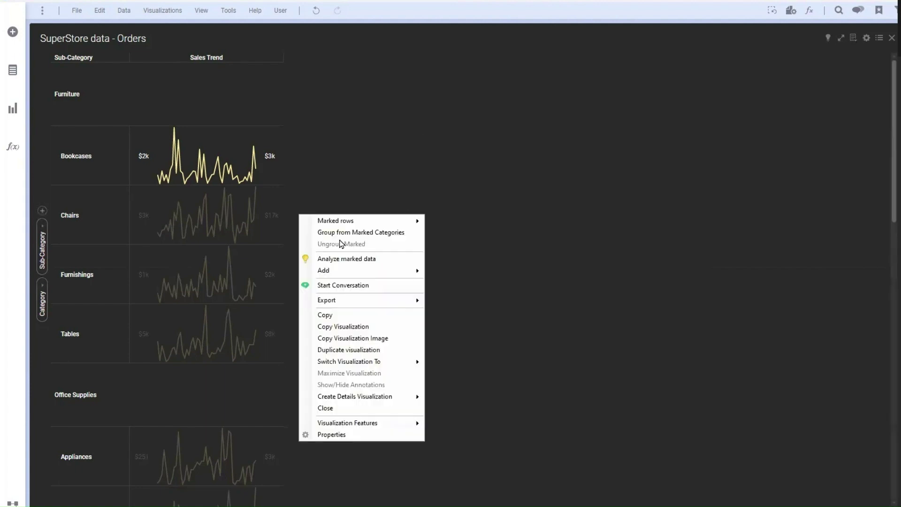
left_click(361, 435)
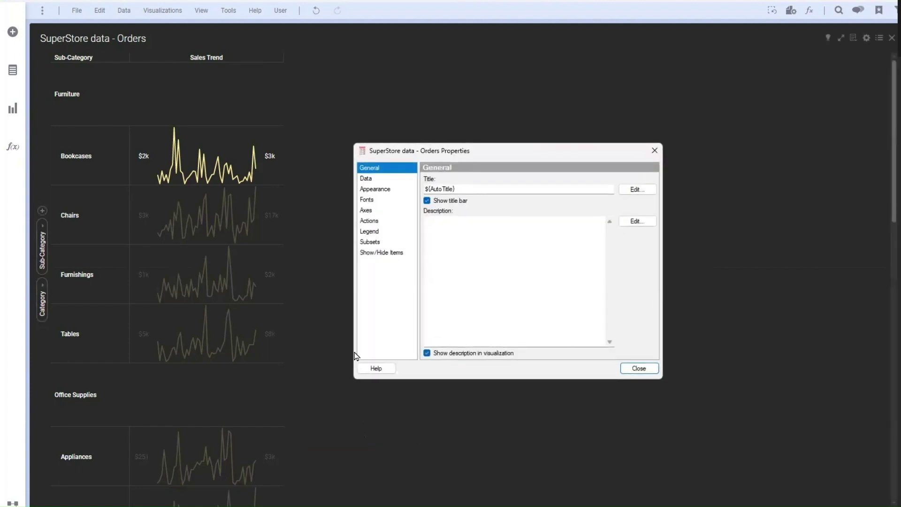
left_click(374, 224)
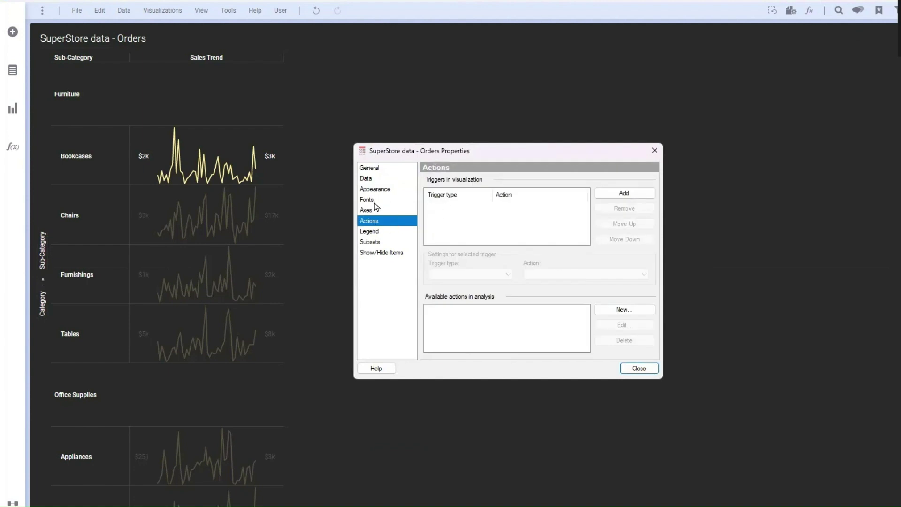
left_click(376, 200)
left_click(376, 210)
left_click(450, 233)
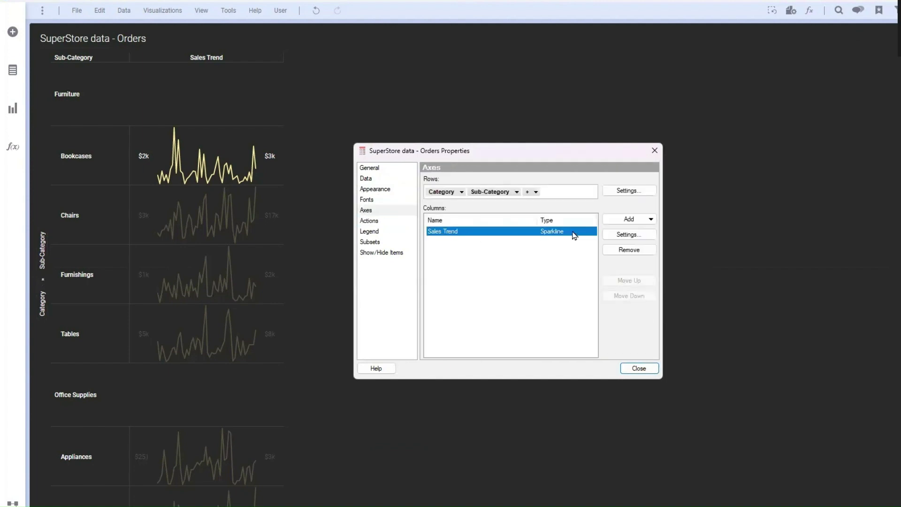
left_click(629, 235)
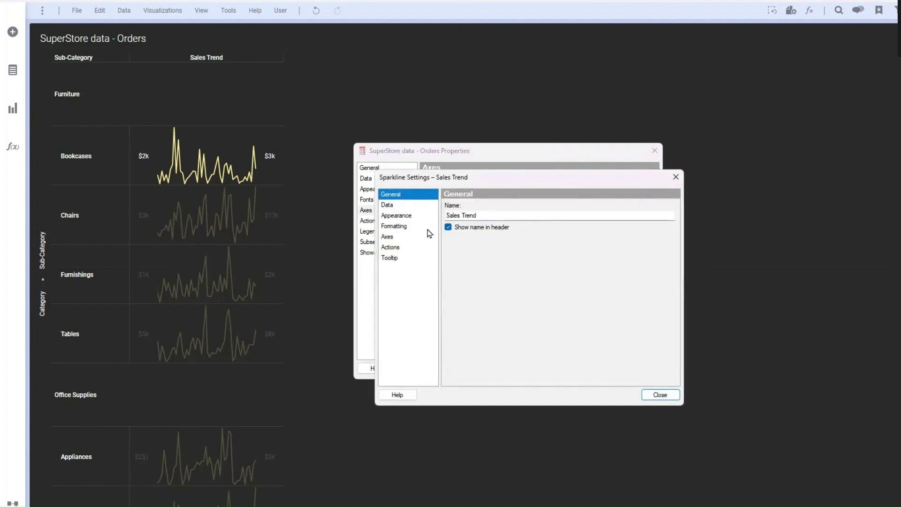
left_click(403, 246)
left_click(427, 331)
left_click(416, 202)
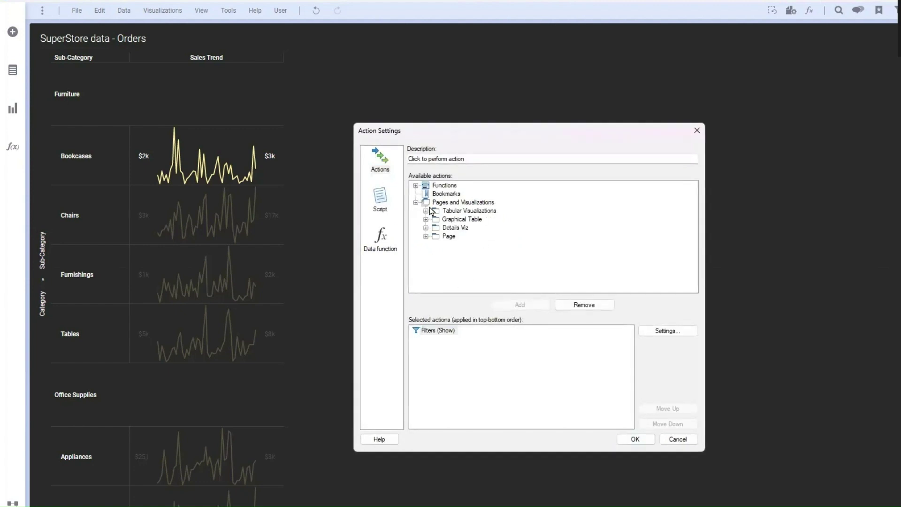
Step: Replace Filters (Show) with the Details Viz page as the Sales Trend click action, close the settings and trigger it on the Chairs sparkline
left_click(438, 330)
left_click(593, 306)
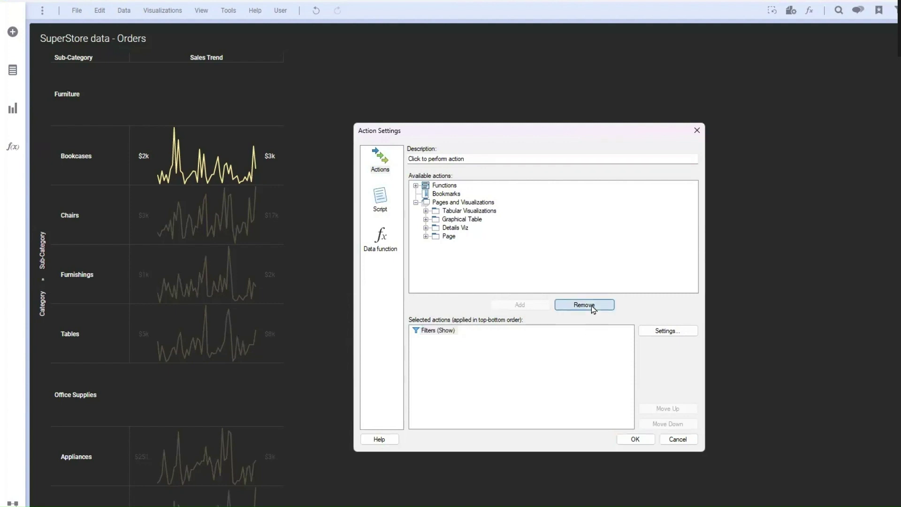
left_click(456, 228)
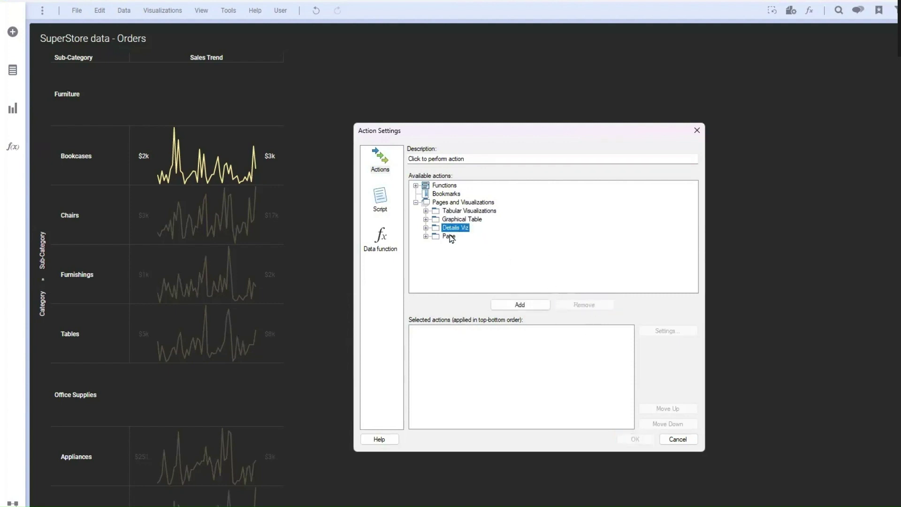
left_click(519, 305)
left_click(642, 440)
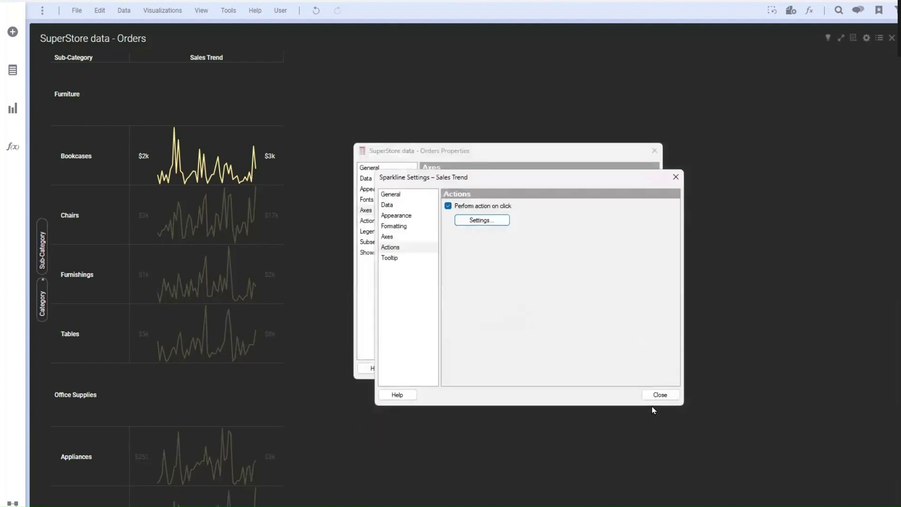
left_click(659, 395)
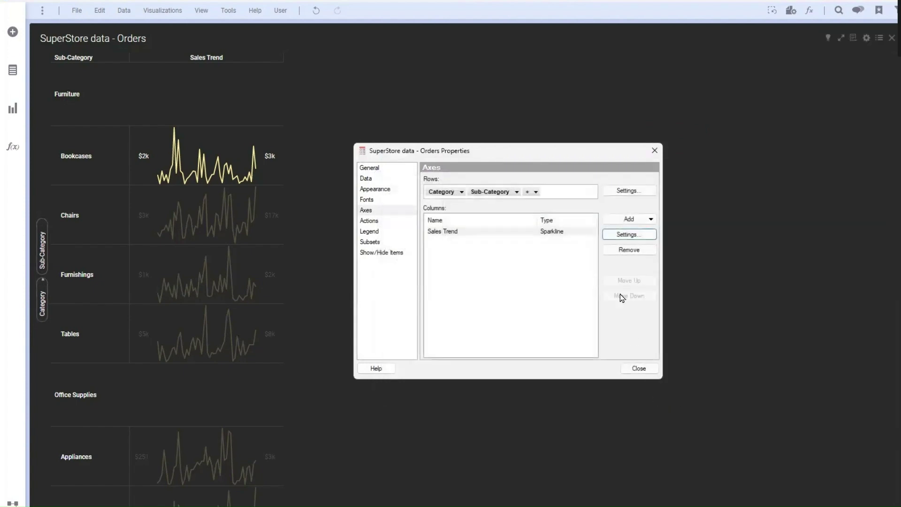
left_click(654, 150)
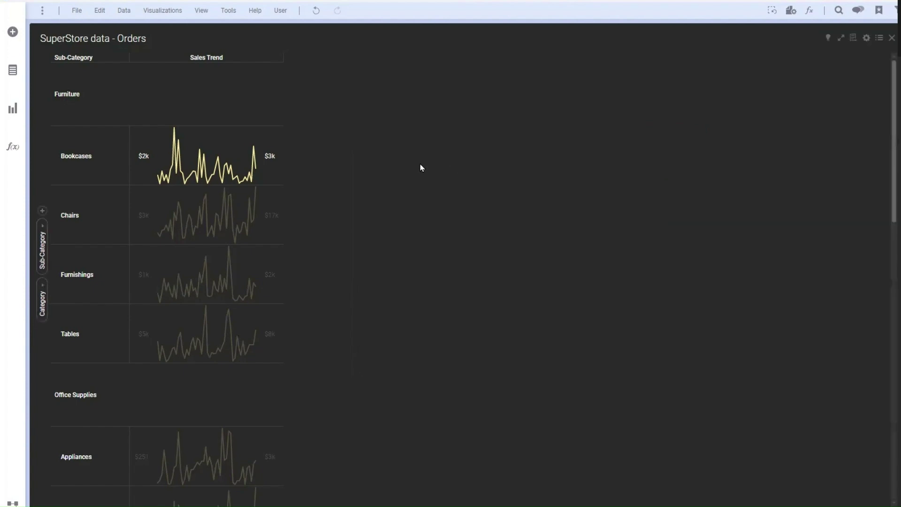
left_click(219, 220)
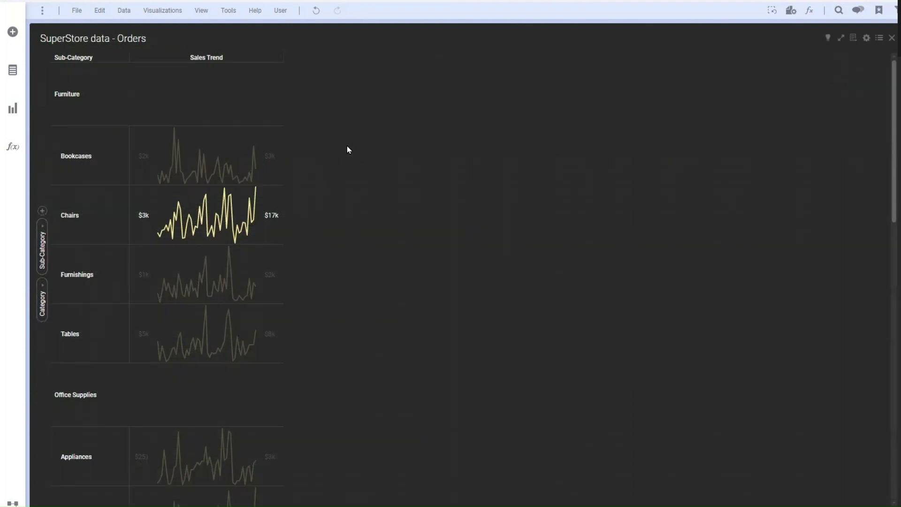
Step: Add a calculated value column to the SuperStore orders graphical table through its properties
right_click(348, 149)
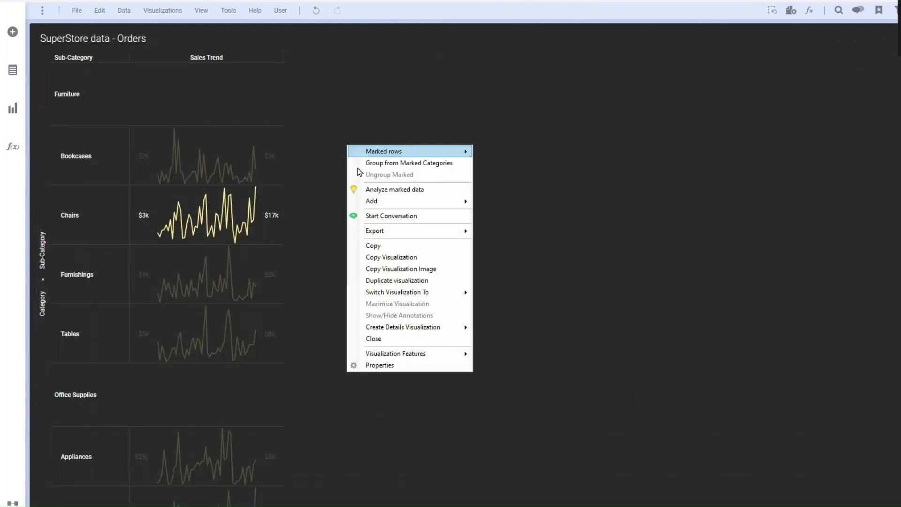
left_click(393, 365)
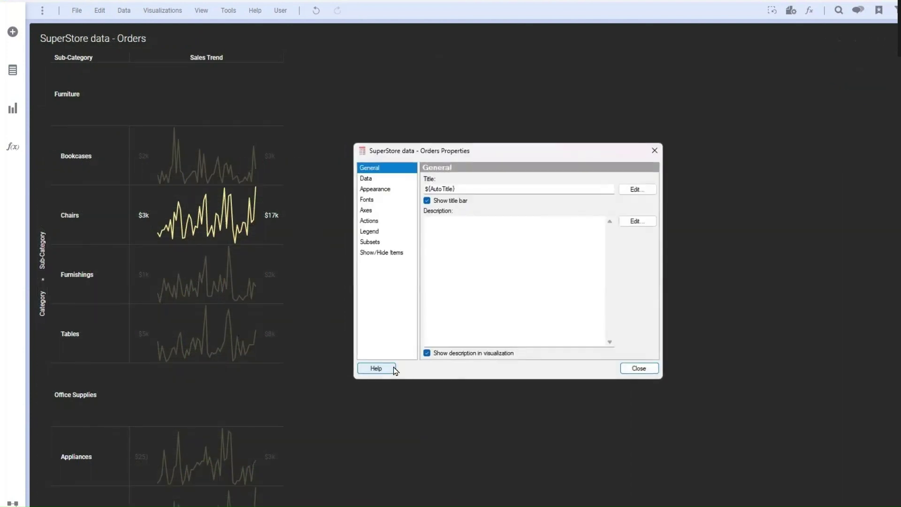
left_click(371, 210)
left_click(646, 221)
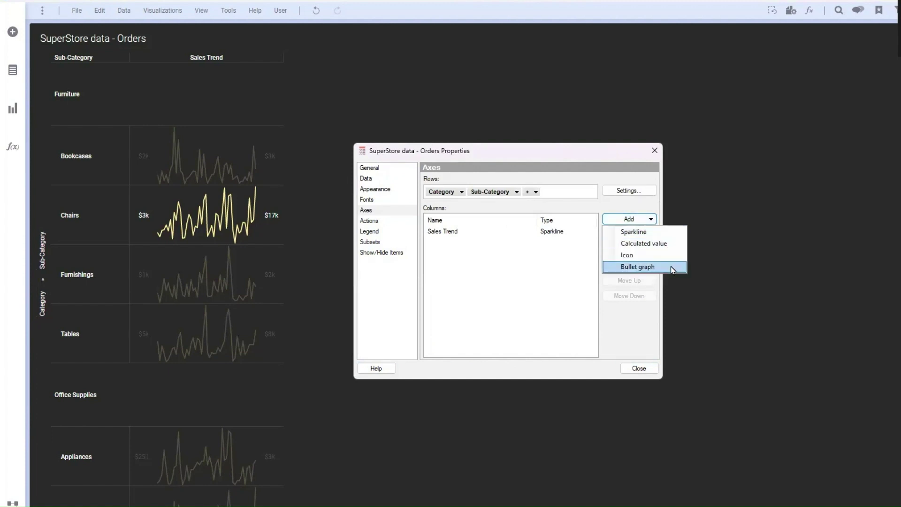
left_click(645, 244)
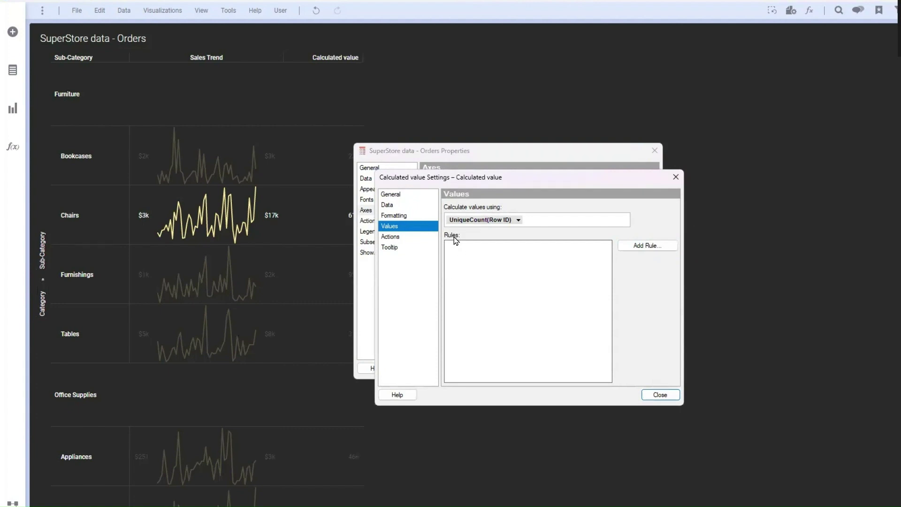
Step: Set the new column's calculation to the average of Profit
left_click(519, 220)
scroll(473, 376, "down", 2)
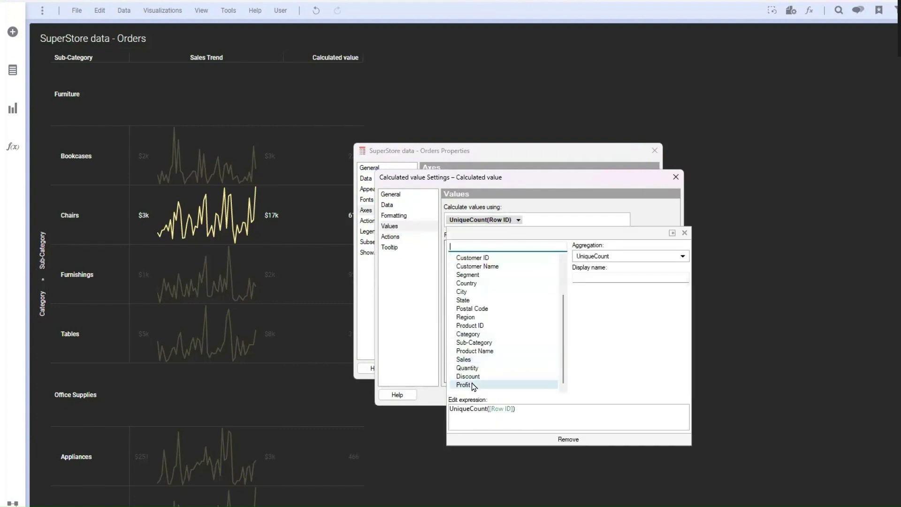
left_click(474, 386)
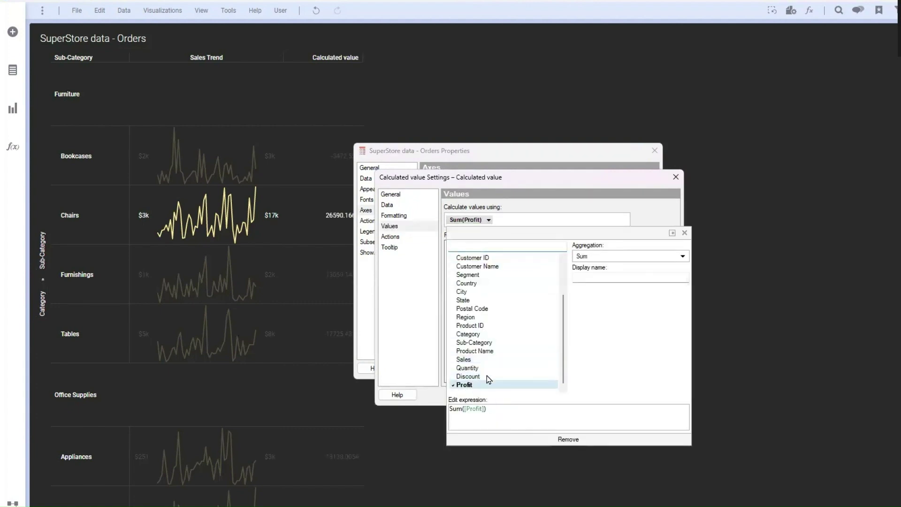
left_click(613, 256)
left_click(599, 288)
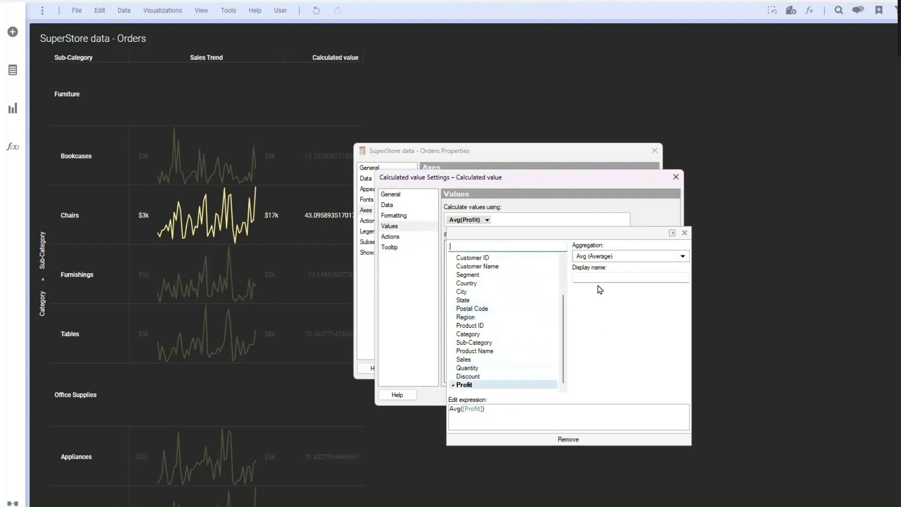
left_click(552, 216)
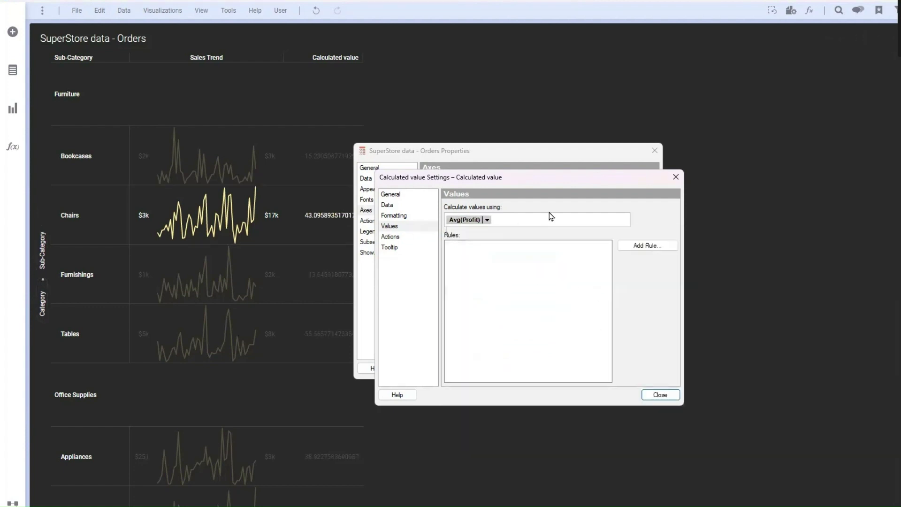
Step: Format the calculated value as US dollar currency with 0 decimals, thousands separator and standard short number format, and close its settings
left_click(392, 207)
left_click(396, 215)
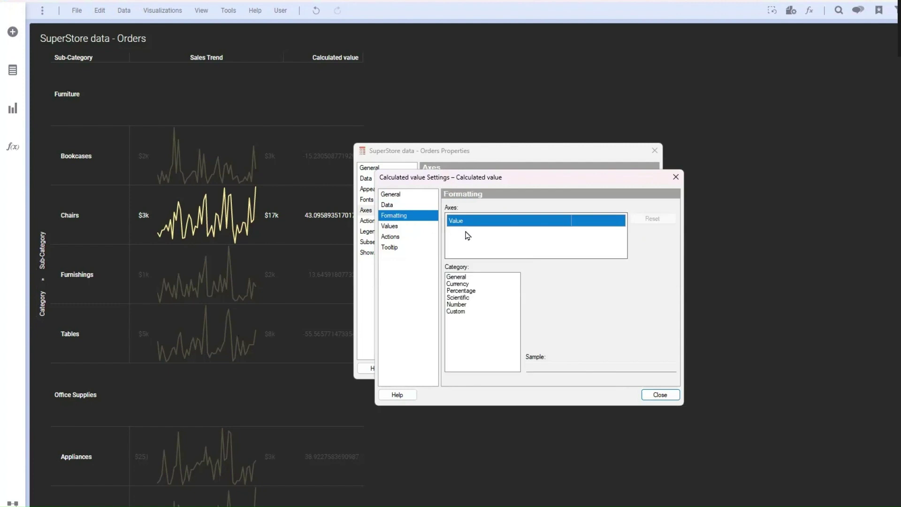
left_click(462, 284)
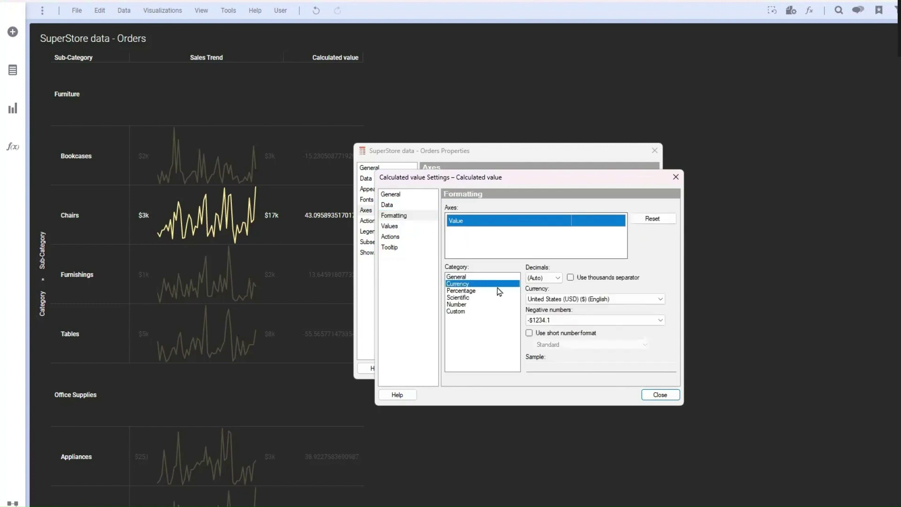
left_click(544, 278)
left_click(546, 295)
left_click(531, 333)
left_click(574, 278)
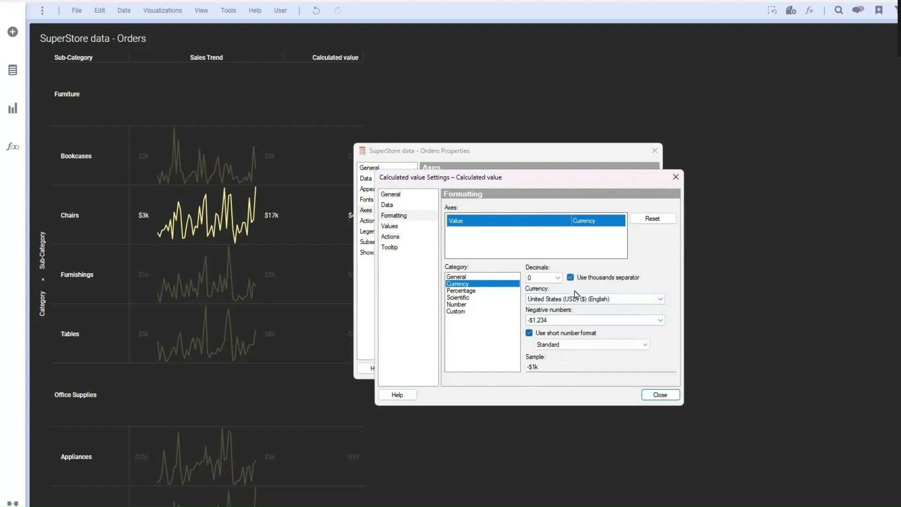
left_click(403, 217)
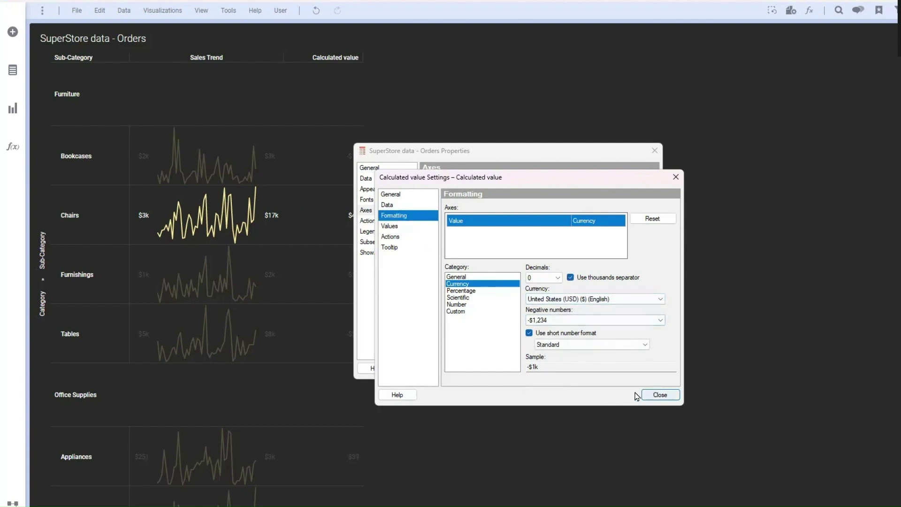
left_click(654, 395)
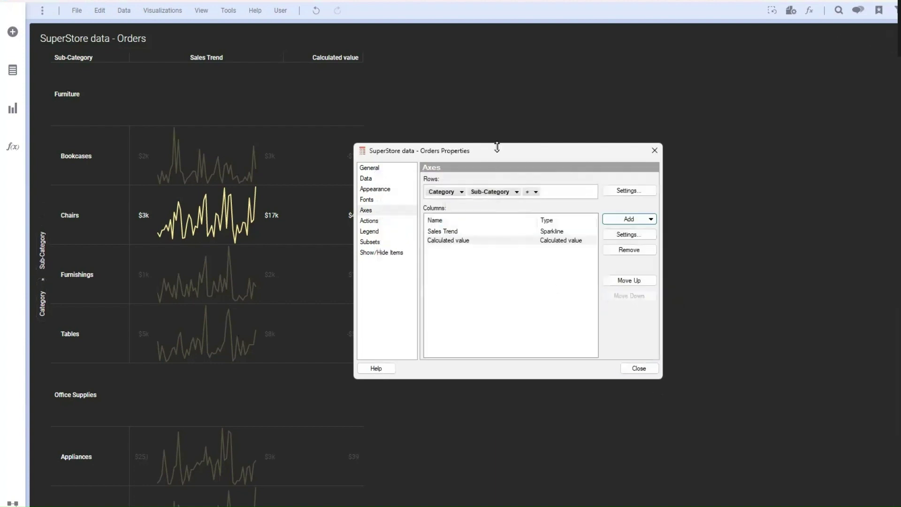
Step: Move the properties dialog clear of the table and rename the calculated value column as Avg Profit
left_click_drag(522, 157, 686, 28)
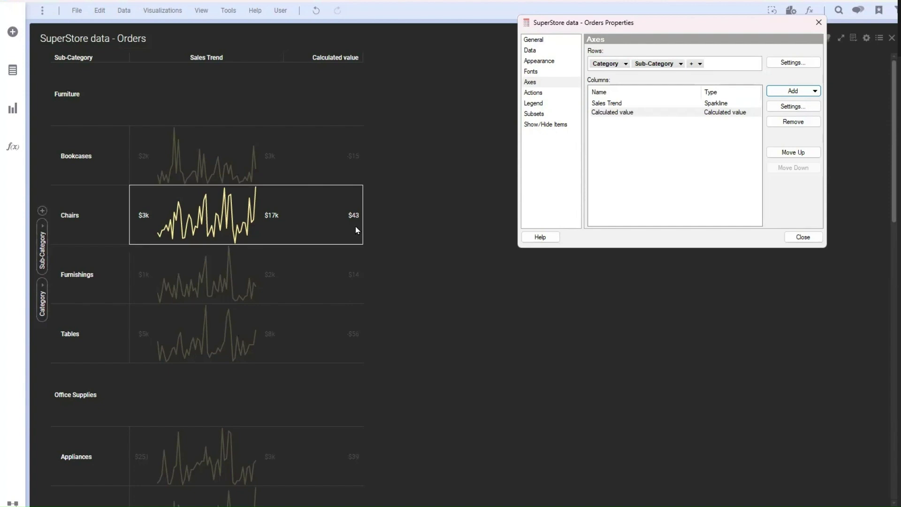
mouse_move(356, 218)
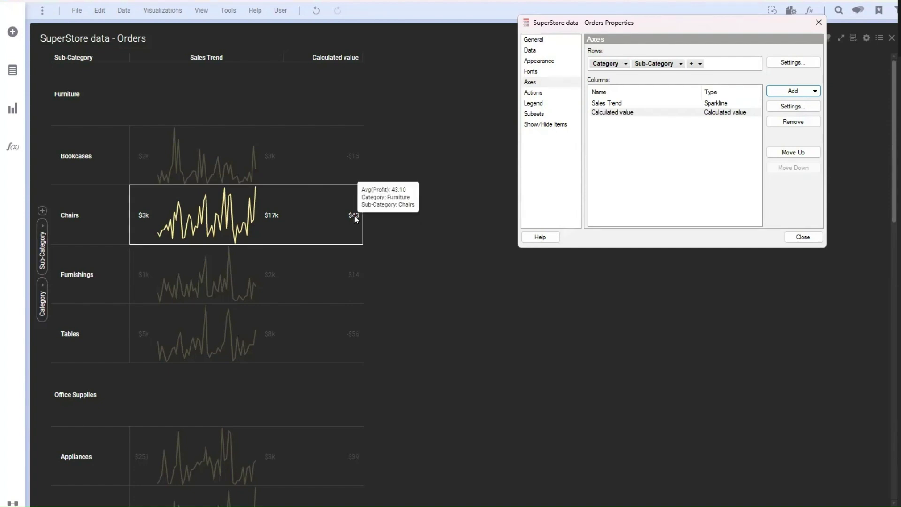
left_click(707, 113)
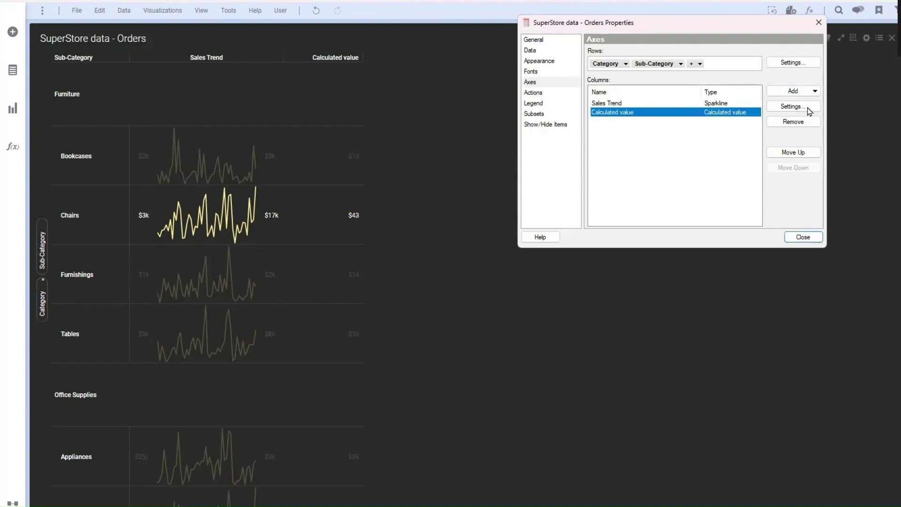
left_click(789, 107)
left_click(662, 88)
key("ctrl+a")
type("Ag")
key("BackSpace")
type("vg ")
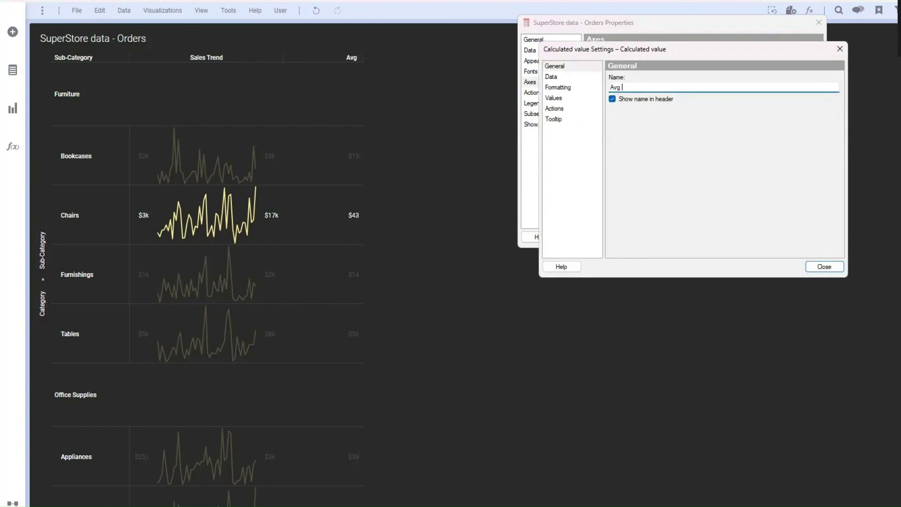
type("Profit")
left_click(824, 266)
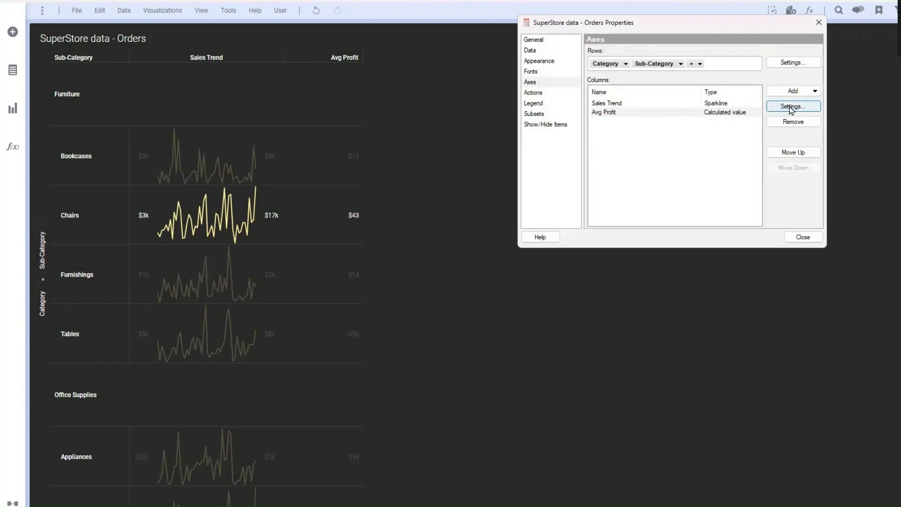
Step: Add an icon column and insert the recent expression Sum([Profit]) as its custom expression
left_click(795, 94)
left_click(791, 126)
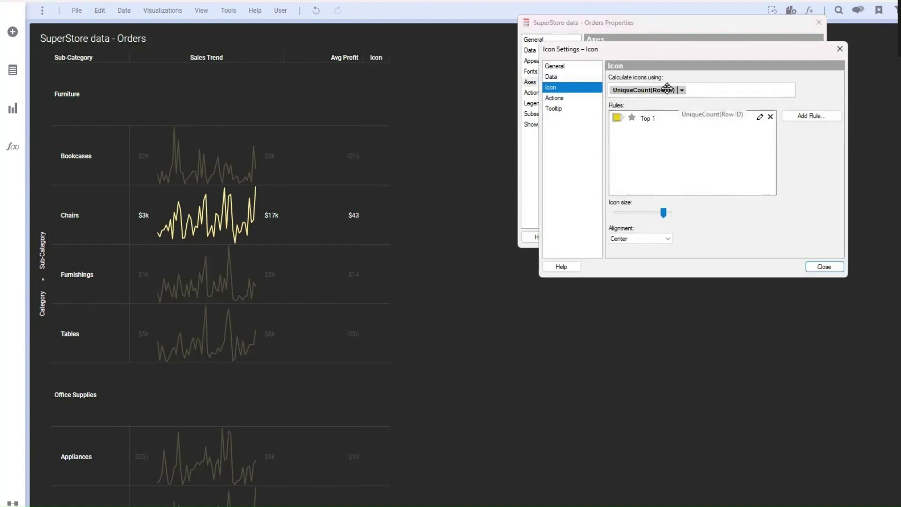
left_click(681, 91)
left_click(704, 184)
left_click(511, 295)
left_click(511, 318)
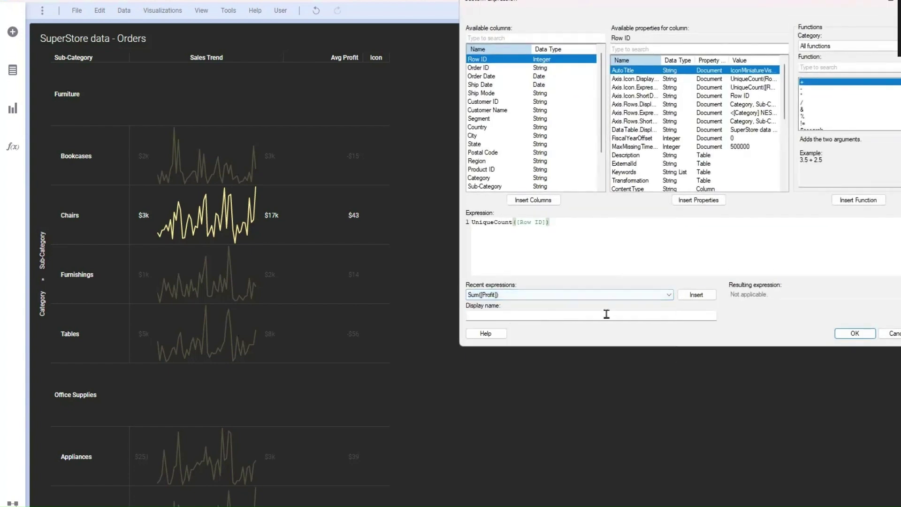
left_click(698, 296)
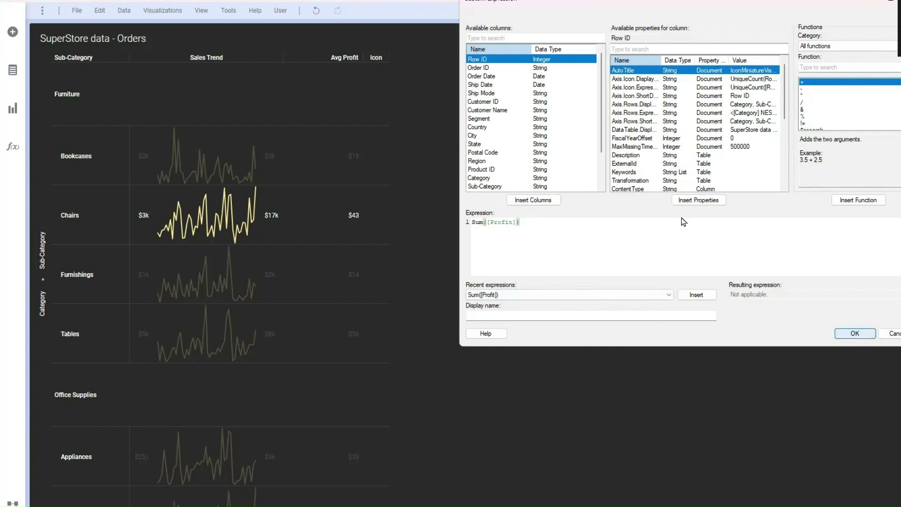
left_click_drag(611, 3, 605, 101)
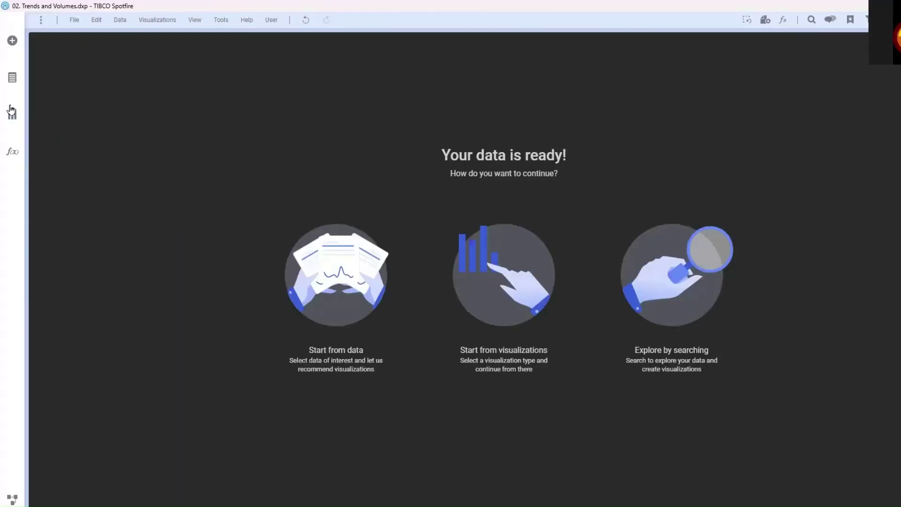
Step: Create a graphical table on the blank page and set its rows to Category
left_click(12, 115)
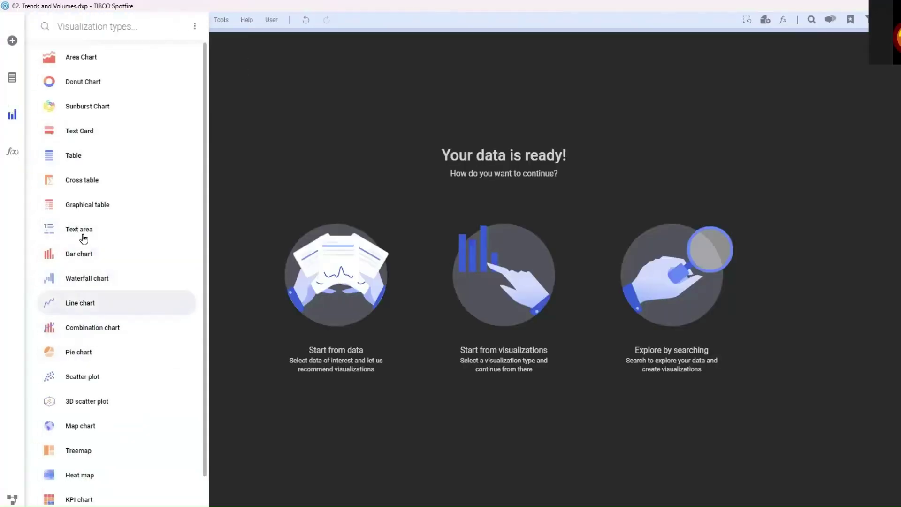
left_click(99, 216)
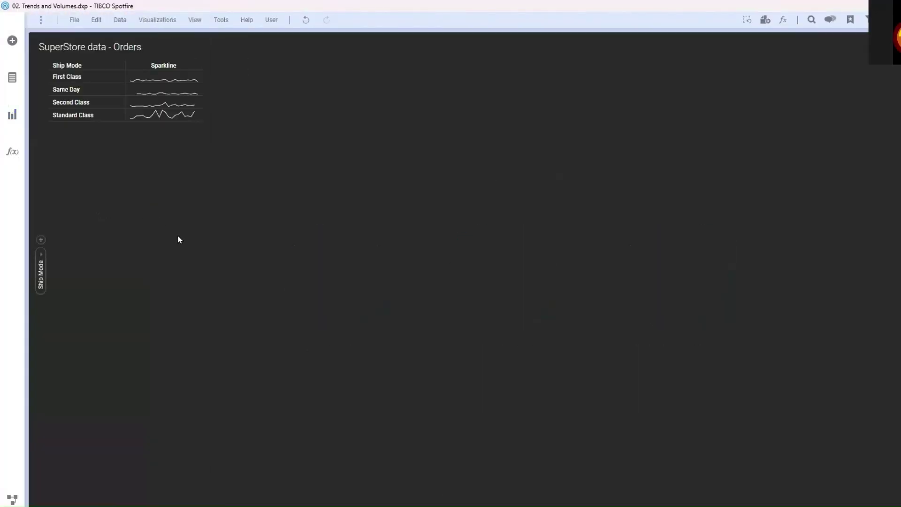
left_click(41, 256)
scroll(70, 354, "down", 3)
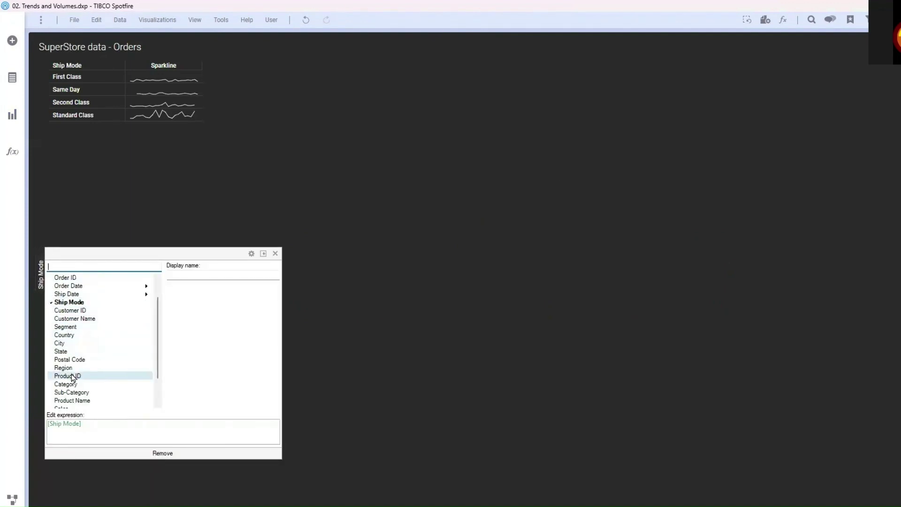
left_click(68, 351)
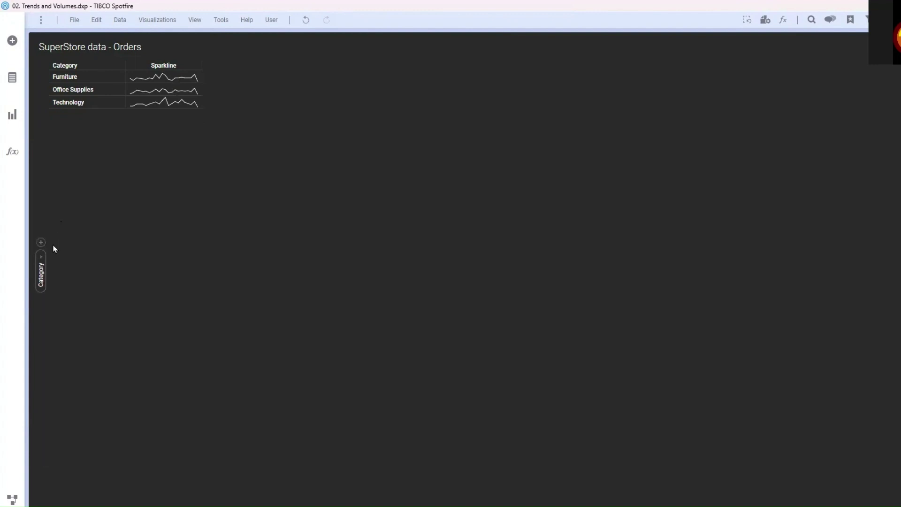
Step: Add Sub-Category as a second row level beneath Category in the graphical table
left_click(42, 255)
scroll(87, 380, "down", 2)
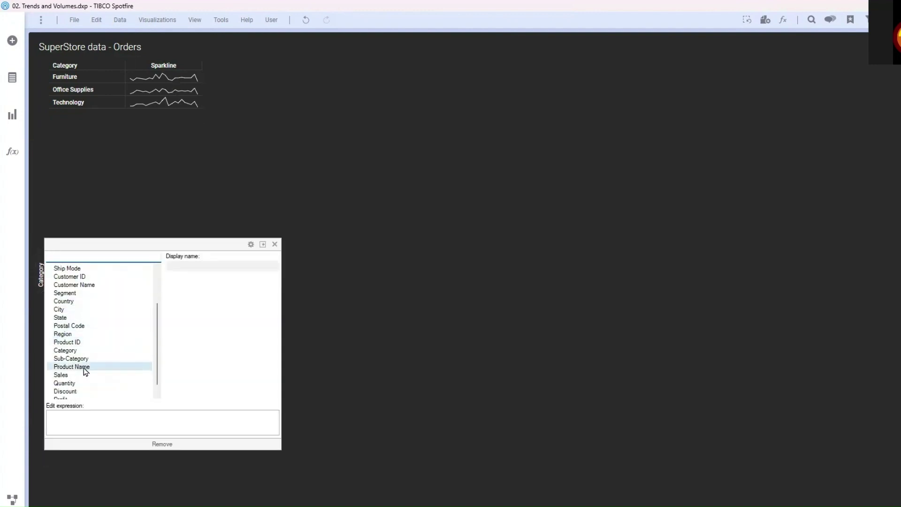
left_click(75, 358)
left_click(291, 207)
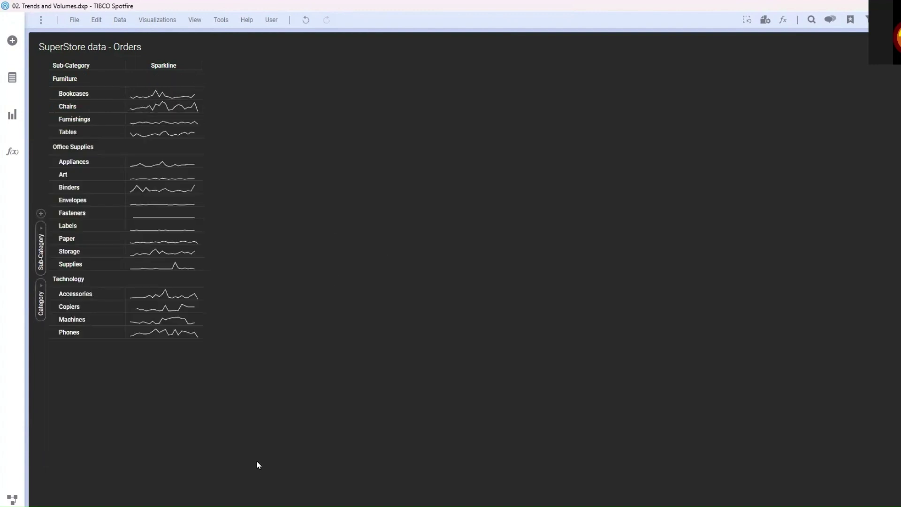
Step: Open the axes properties of the graphical table and remove the default Sparkline column
right_click(250, 258)
left_click(311, 472)
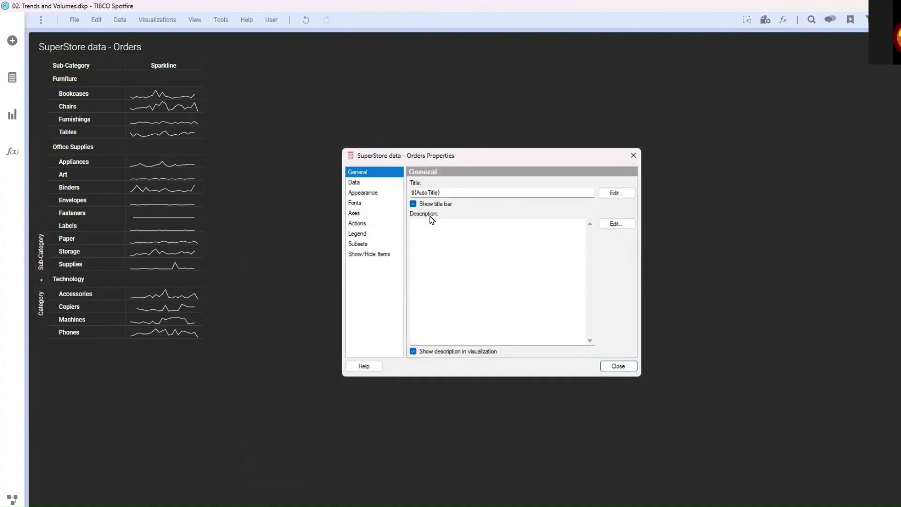
left_click(364, 214)
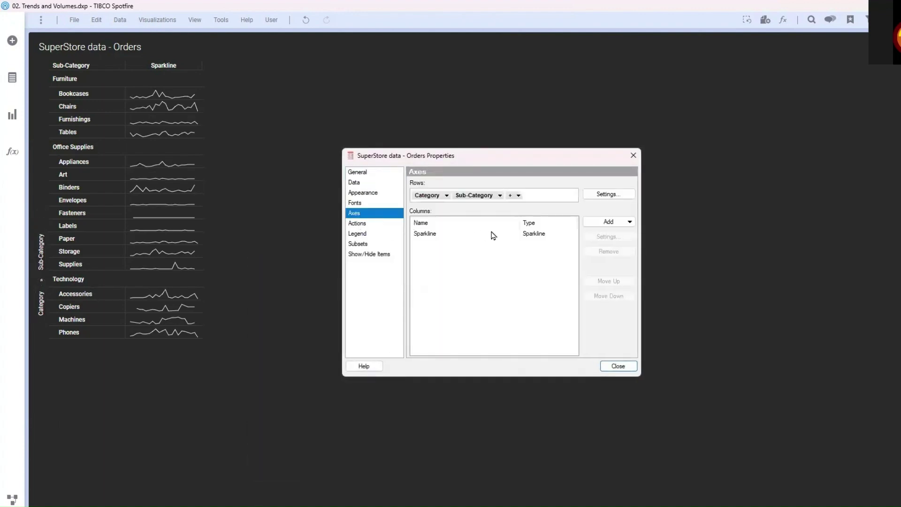
left_click(493, 234)
left_click(608, 251)
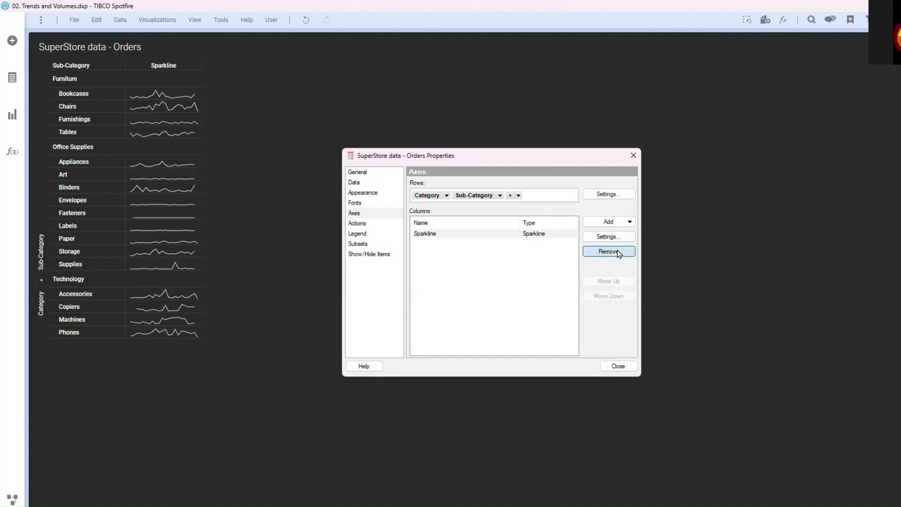
Step: Add a calculated value column to the graphical table and calculate it as Sum(Profit)
left_click(624, 222)
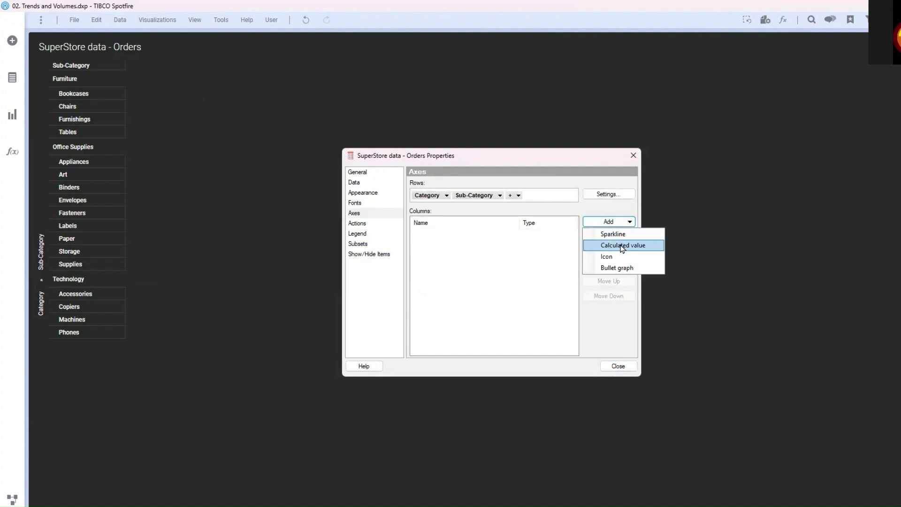
left_click(623, 245)
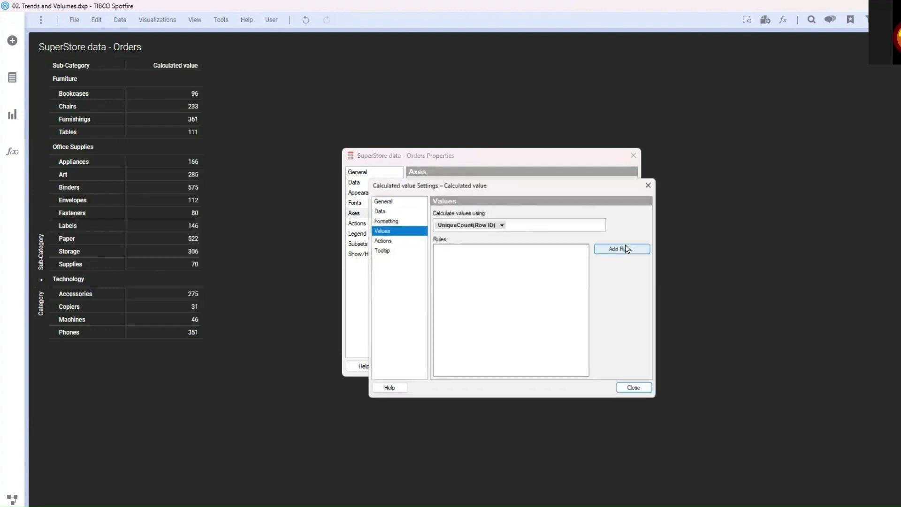
left_click(501, 222)
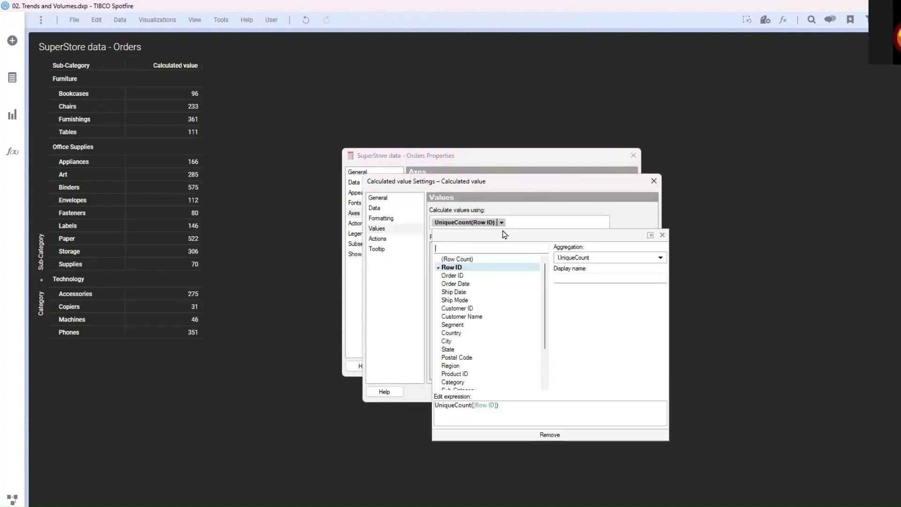
scroll(460, 373, "down", 2)
left_click(454, 382)
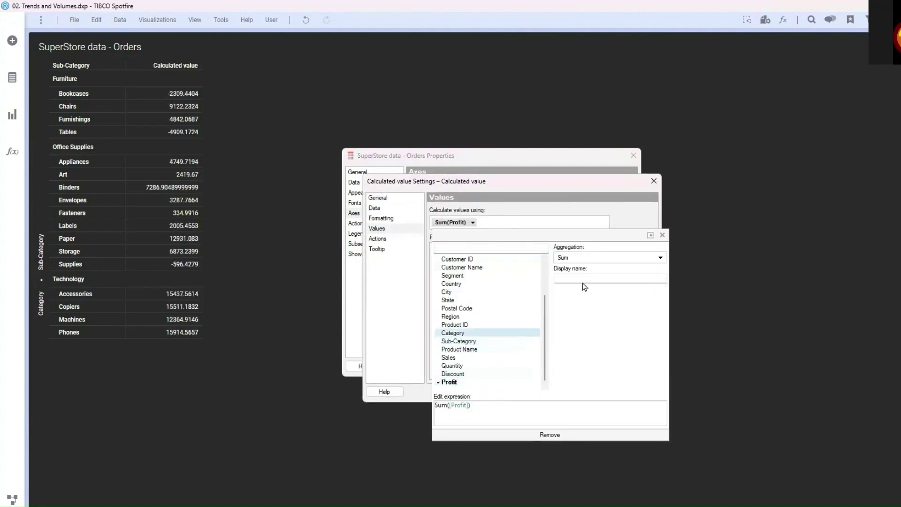
left_click(599, 212)
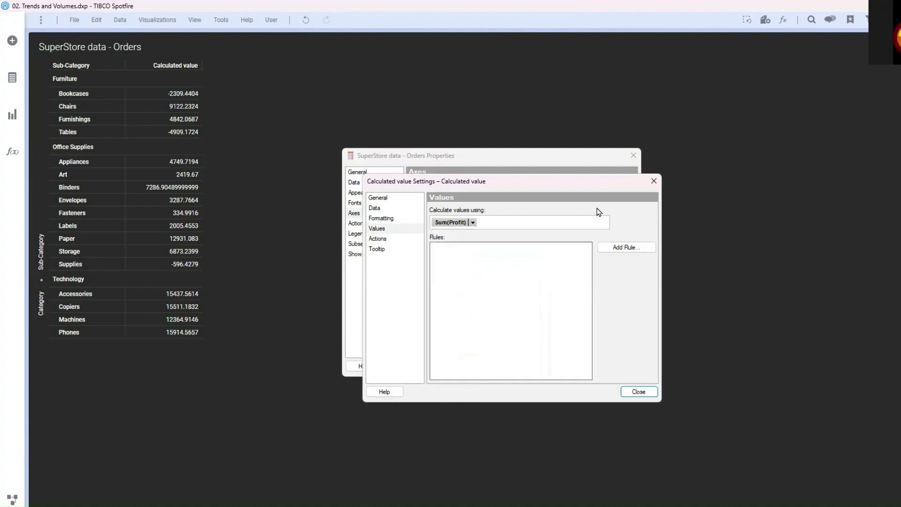
Step: Format the calculated profit values as currency with 2 decimals, a thousands separator and short number format
left_click(403, 220)
left_click(444, 285)
left_click(518, 280)
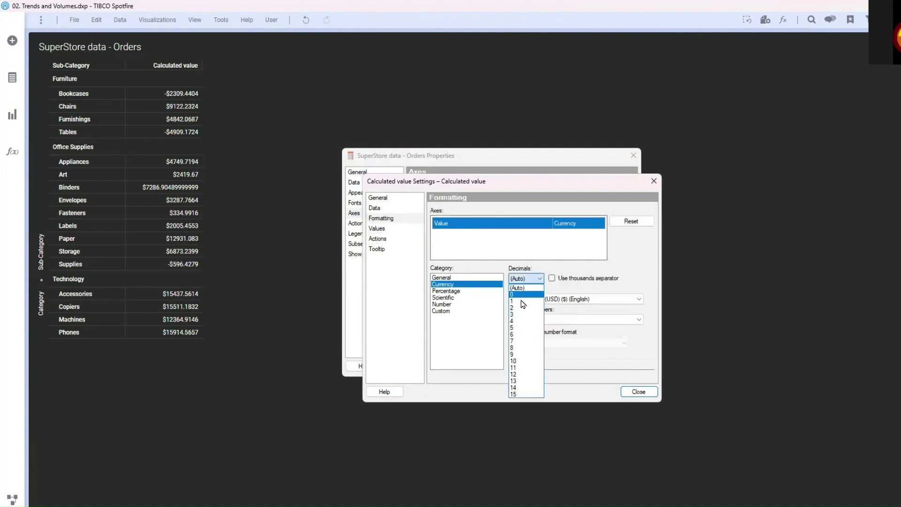
left_click(535, 306)
left_click(552, 278)
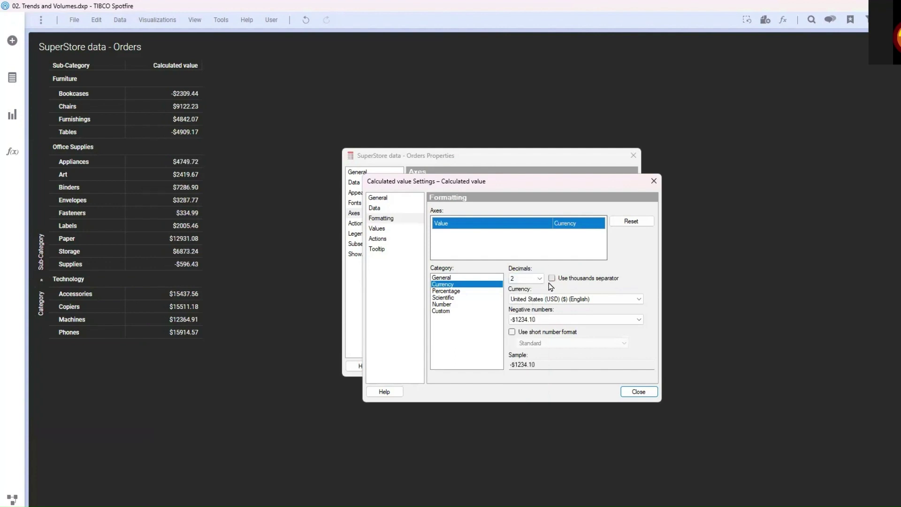
left_click(512, 332)
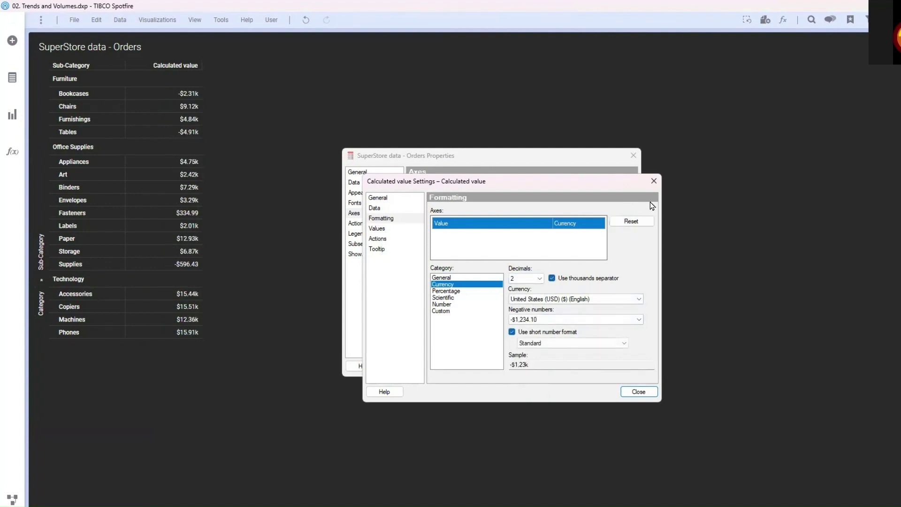
left_click(655, 182)
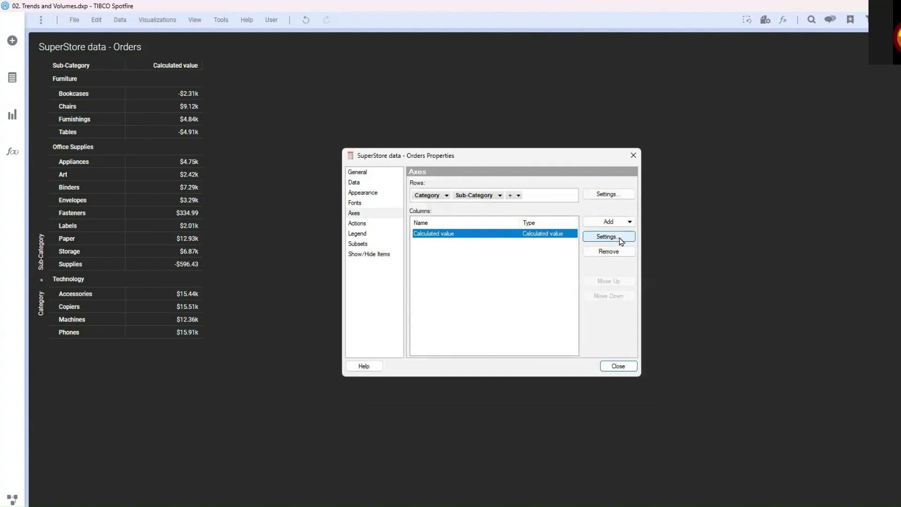
Step: Add an icon column to the graphical table and calculate its icons using Sum(Profit)
left_click(627, 222)
left_click(615, 256)
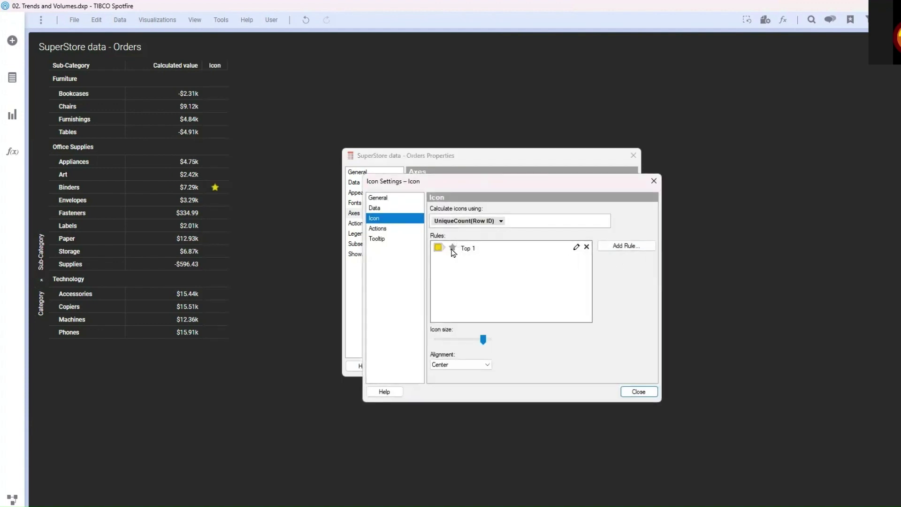
left_click(496, 220)
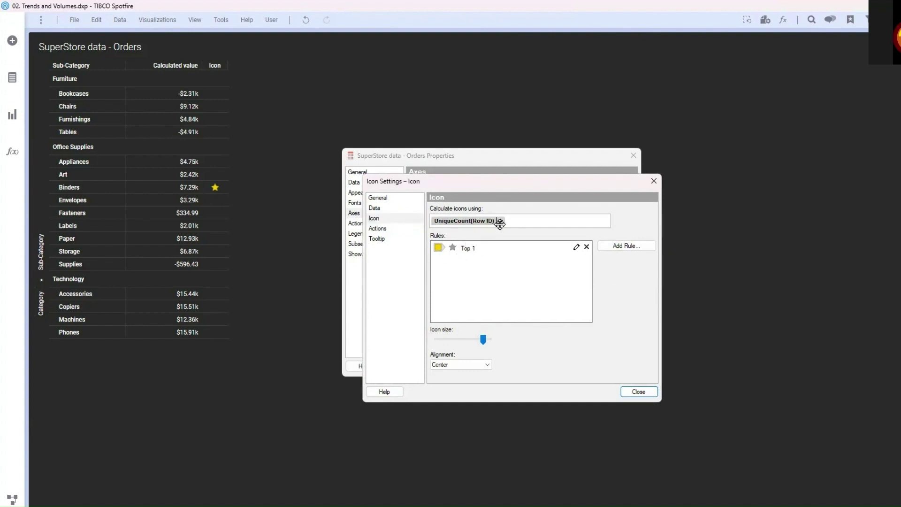
left_click(502, 222)
scroll(479, 329, "down", 3)
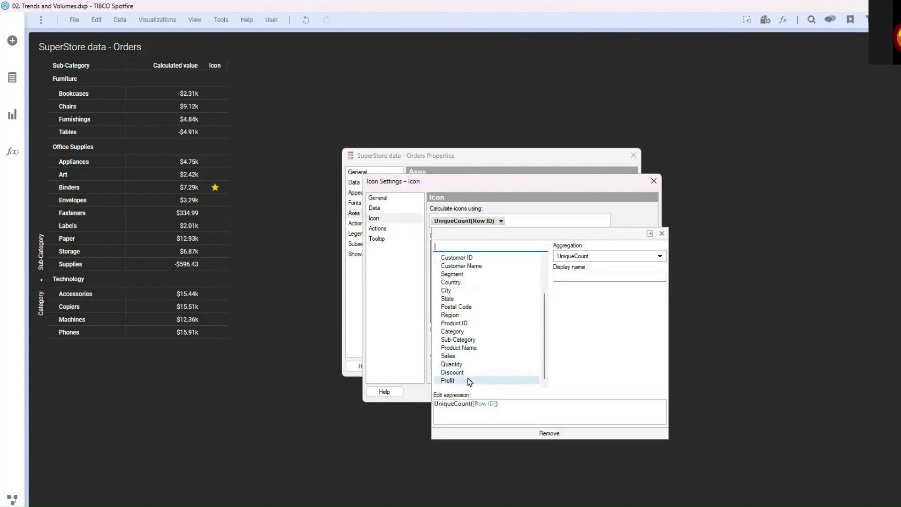
left_click(462, 380)
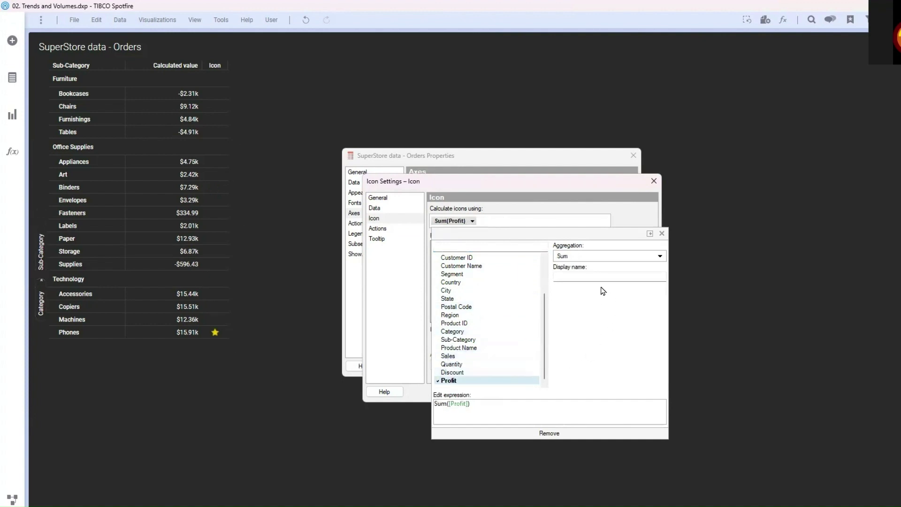
left_click(581, 225)
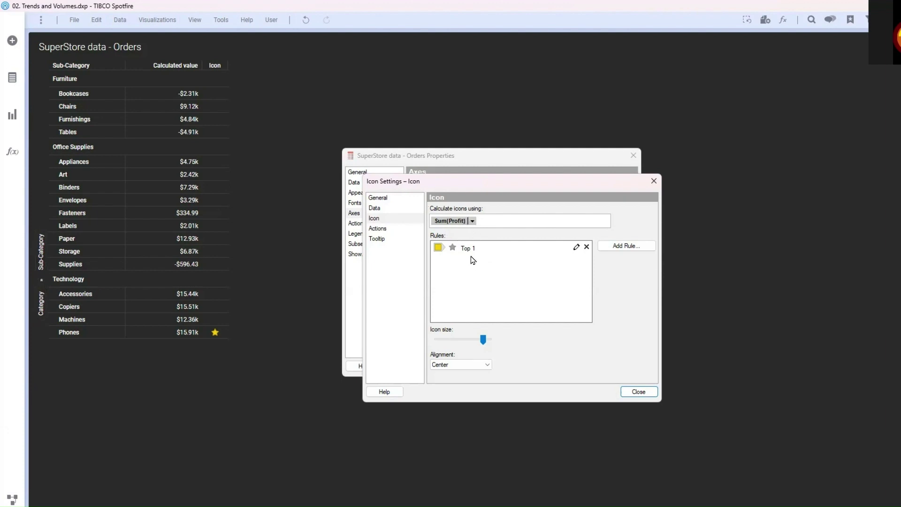
Step: Change the icon column's Top 1 rule to Bottom 5 with a red X-shaped icon
left_click(577, 247)
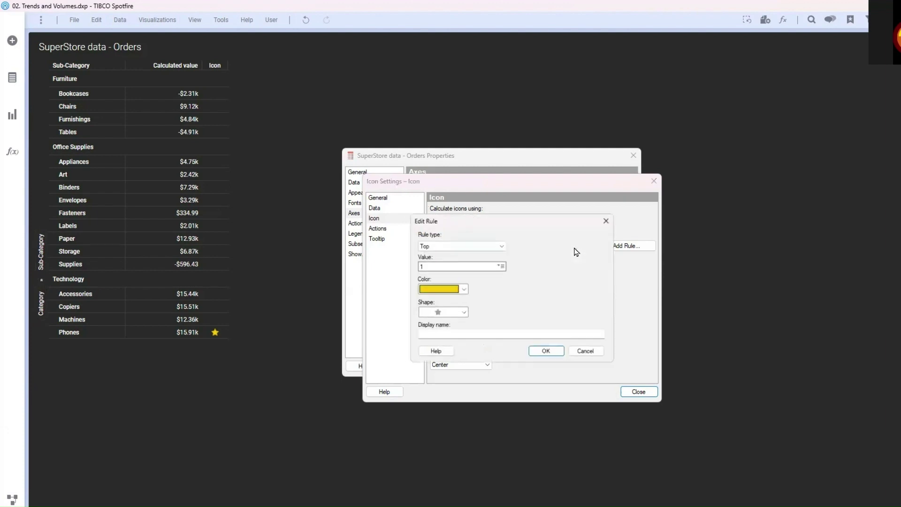
left_click(469, 244)
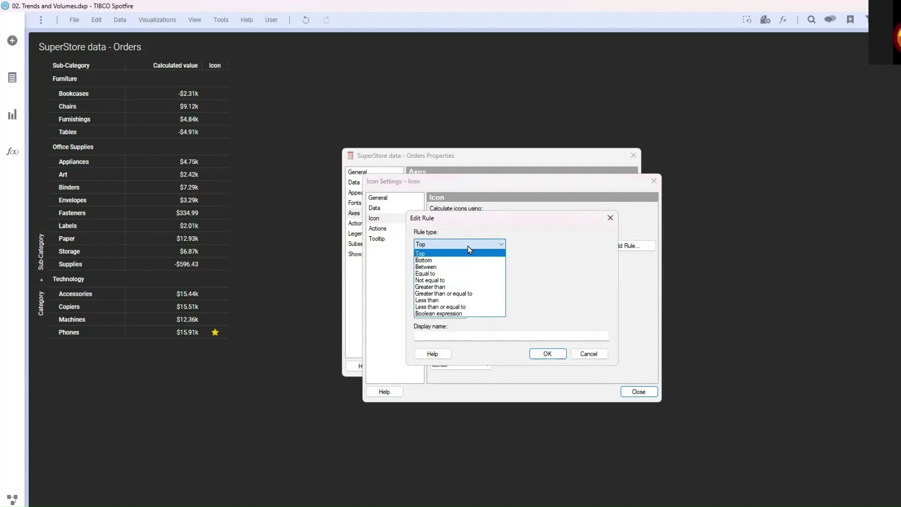
left_click(460, 261)
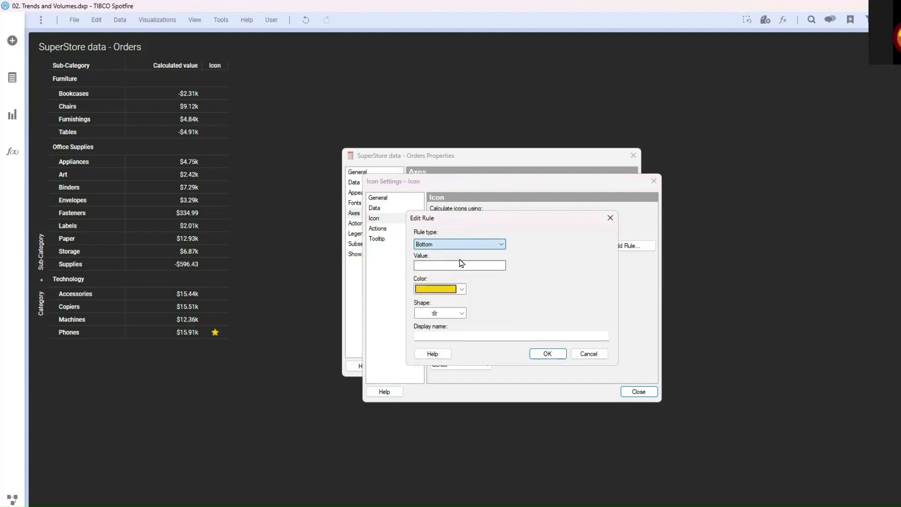
left_click(448, 289)
left_click(431, 339)
left_click(440, 314)
left_click(432, 326)
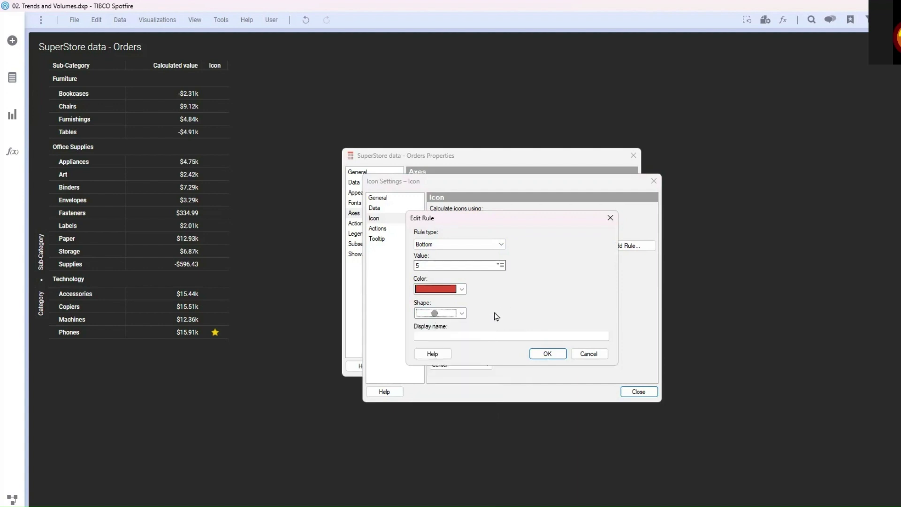
left_click(455, 314)
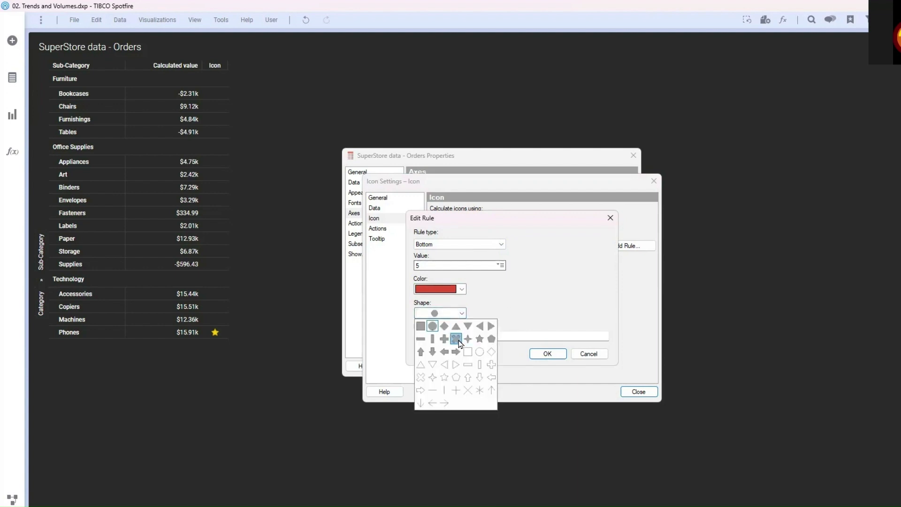
left_click(459, 339)
left_click(547, 353)
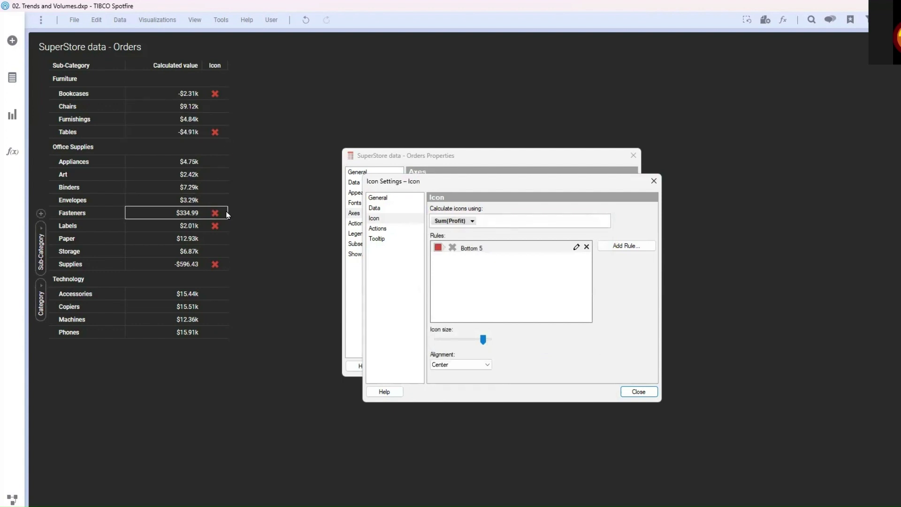
Step: Set the icon rule to Greater than Average with a green filled up-arrow icon
left_click(576, 247)
left_click(468, 245)
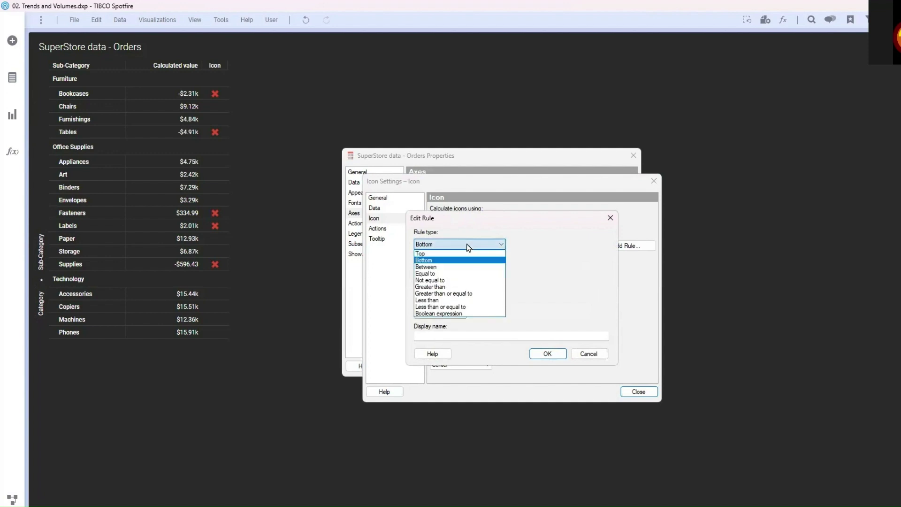
left_click(464, 287)
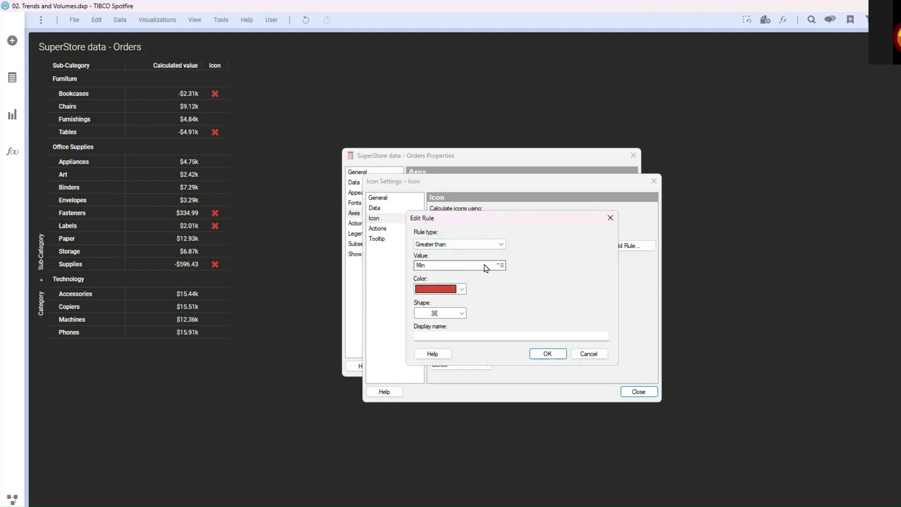
left_click(500, 265)
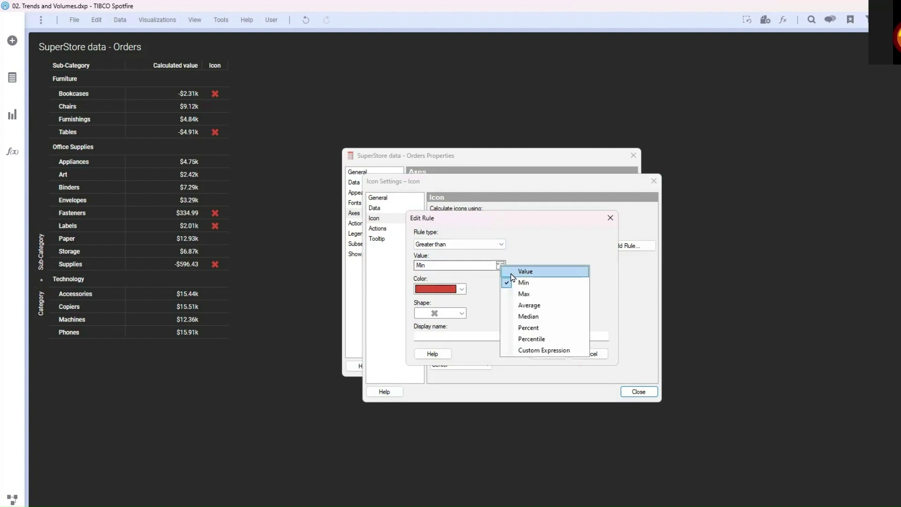
left_click(529, 306)
left_click(437, 290)
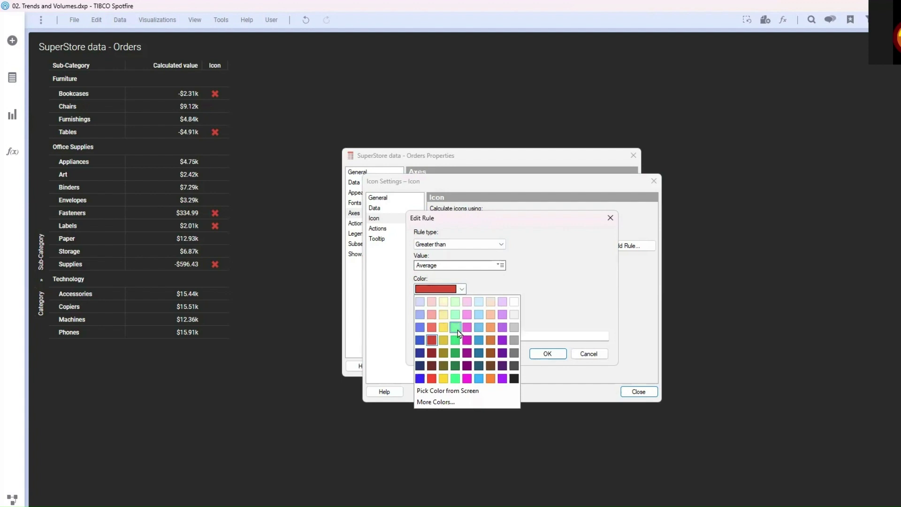
left_click(459, 353)
left_click(437, 314)
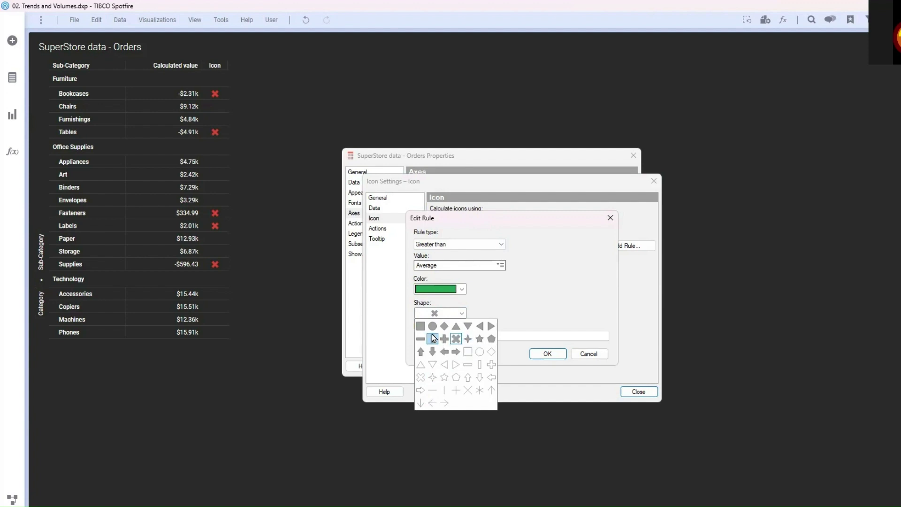
left_click(421, 352)
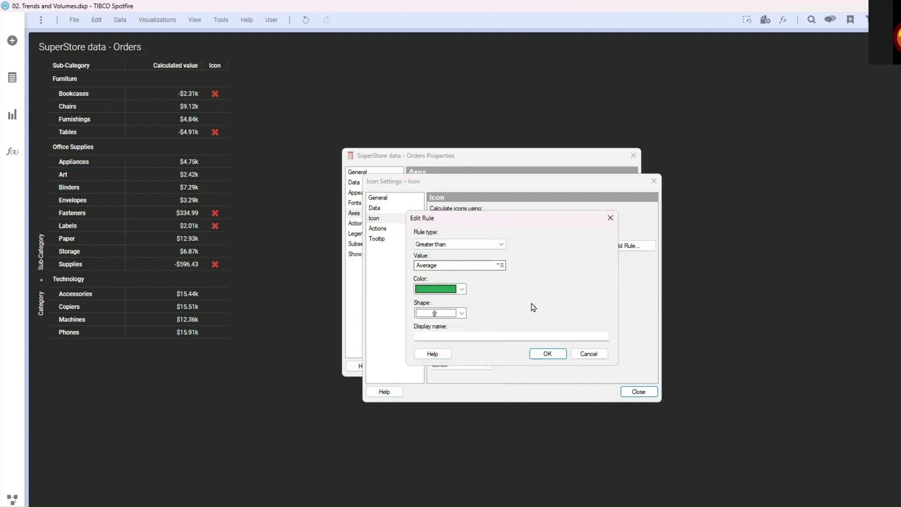
left_click(545, 354)
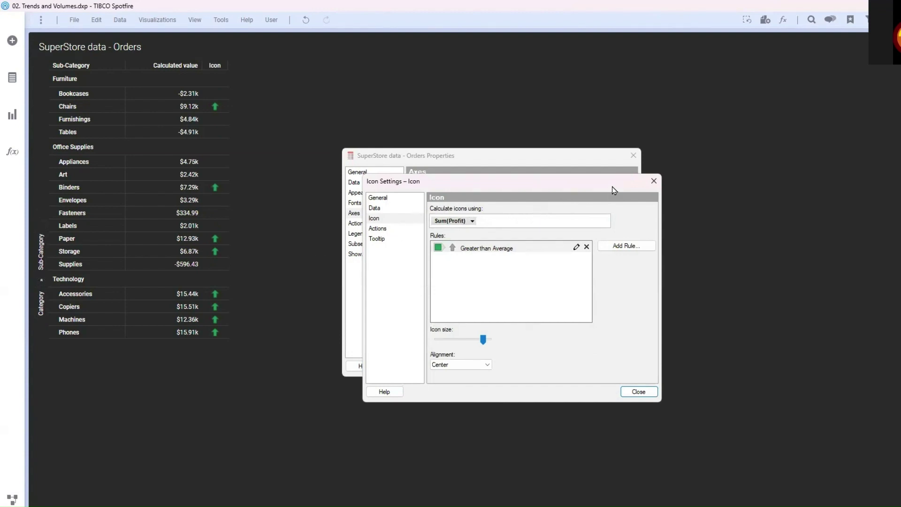
left_click(630, 392)
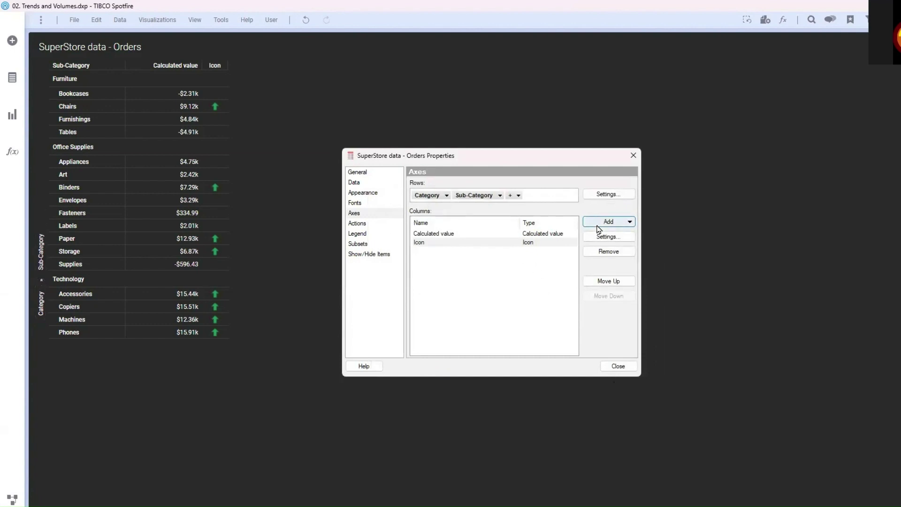
Step: Add a bullet graph column and move both settings dialogs away from the graphical table
left_click(612, 224)
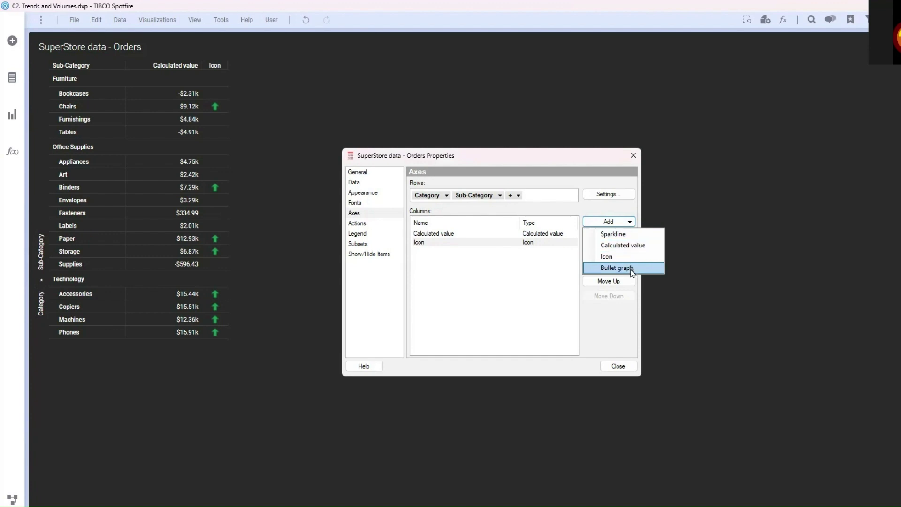
left_click(617, 268)
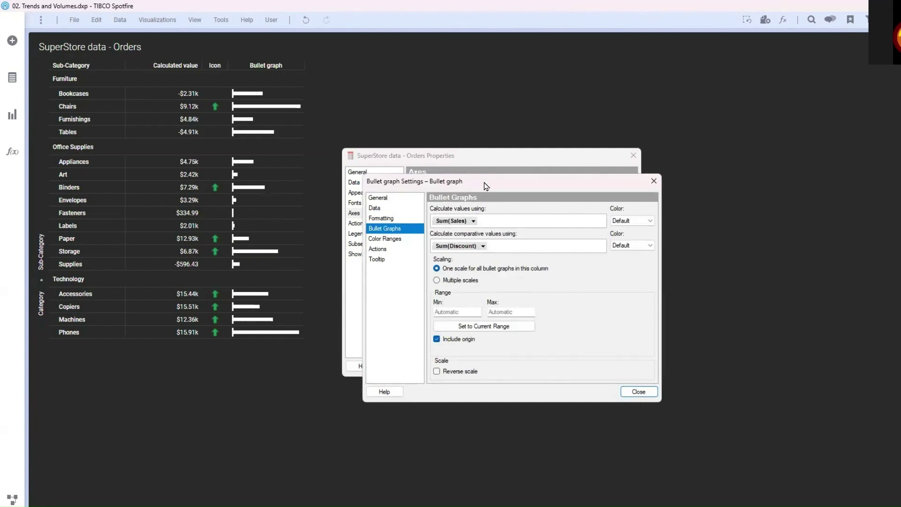
left_click_drag(486, 186, 666, 172)
left_click(545, 156)
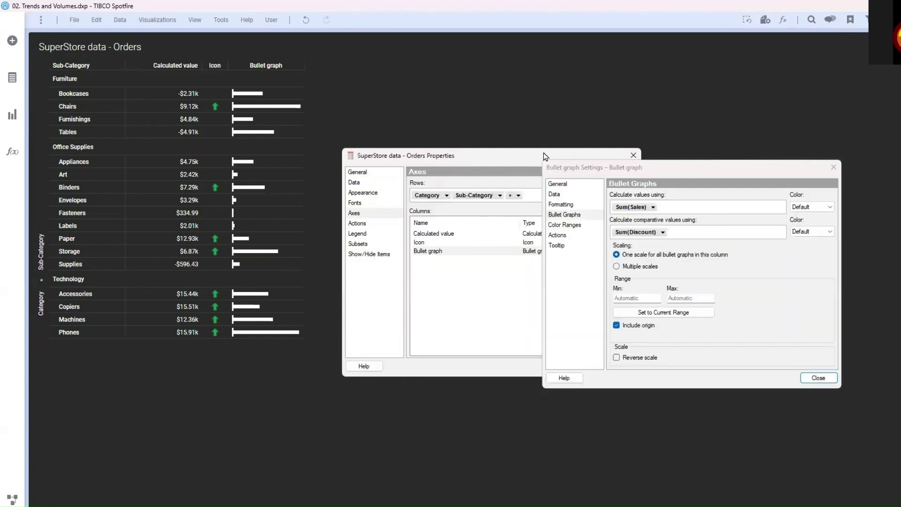
left_click_drag(544, 155, 759, 121)
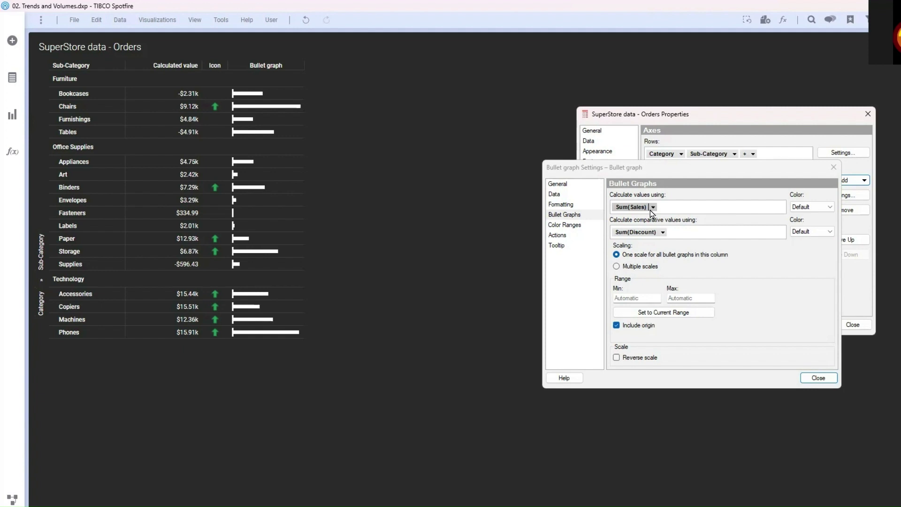
Step: Replace the bullet graph's comparative value expression with the constant 100000
left_click(663, 232)
left_click_drag(679, 415, 610, 414)
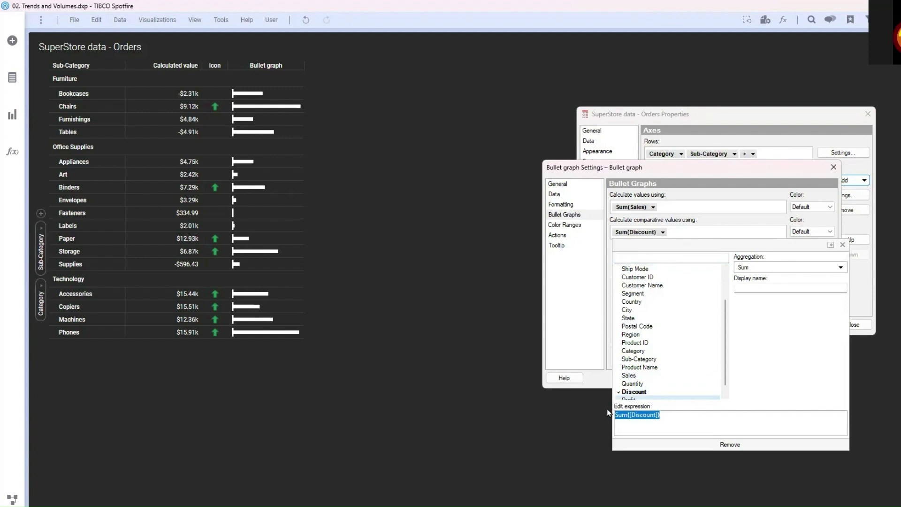
type("10000")
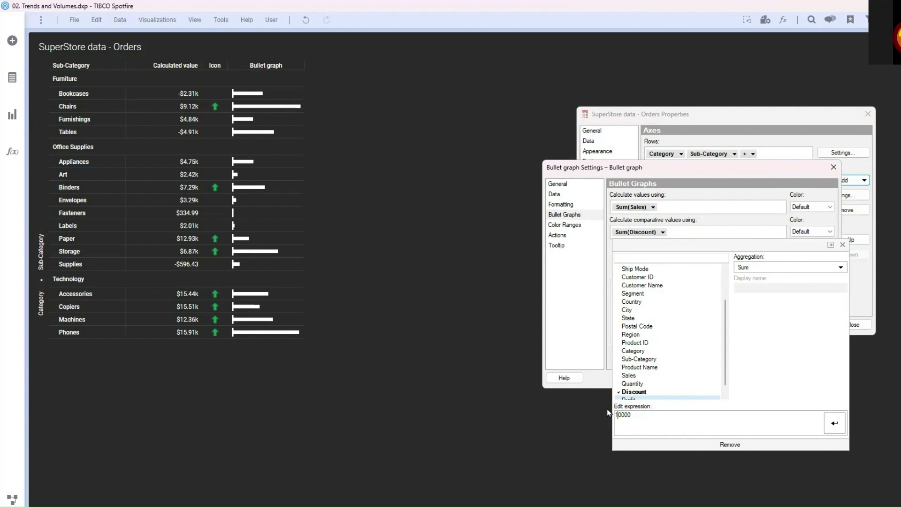
left_click(834, 422)
left_click(694, 187)
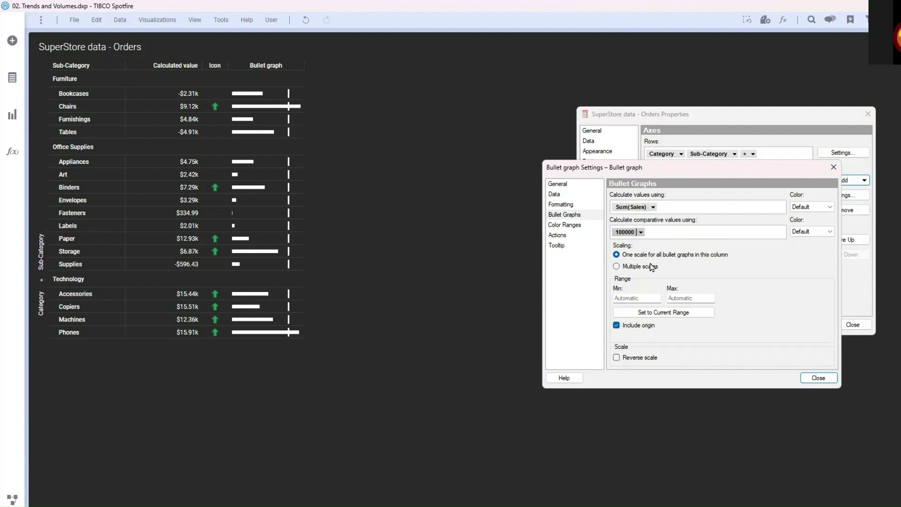
Step: Show color ranges on the bullet graph, color the first range black and add a second range
left_click(568, 226)
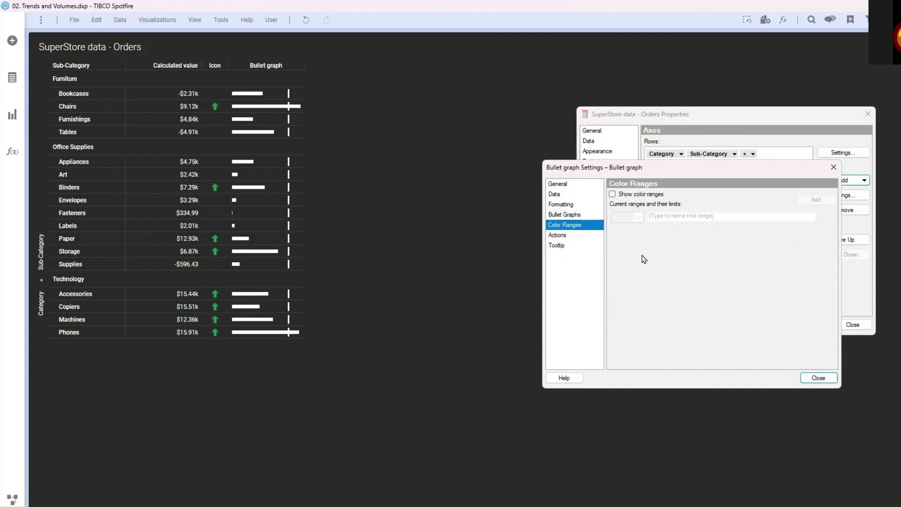
left_click(613, 195)
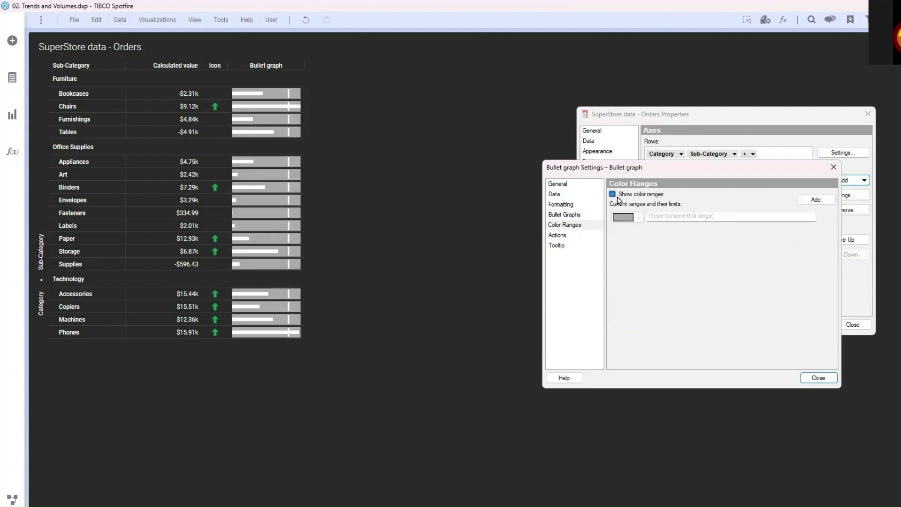
left_click(639, 220)
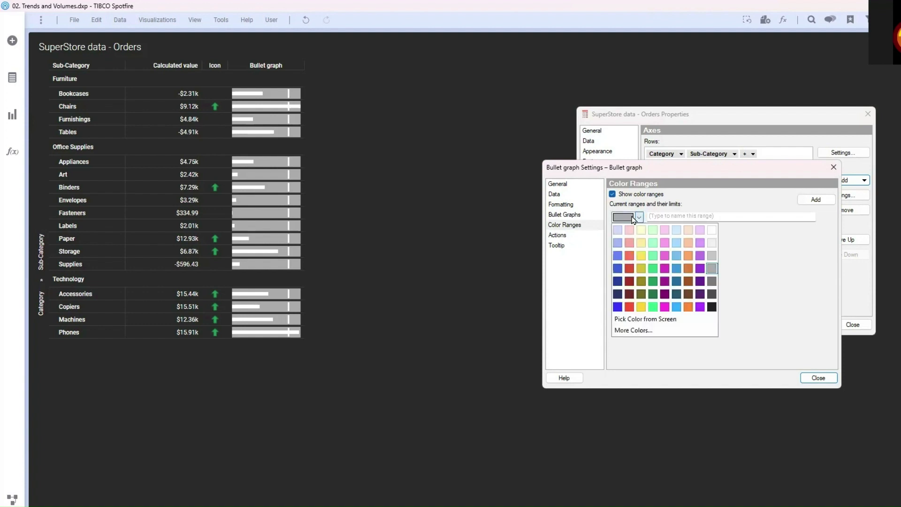
left_click(712, 231)
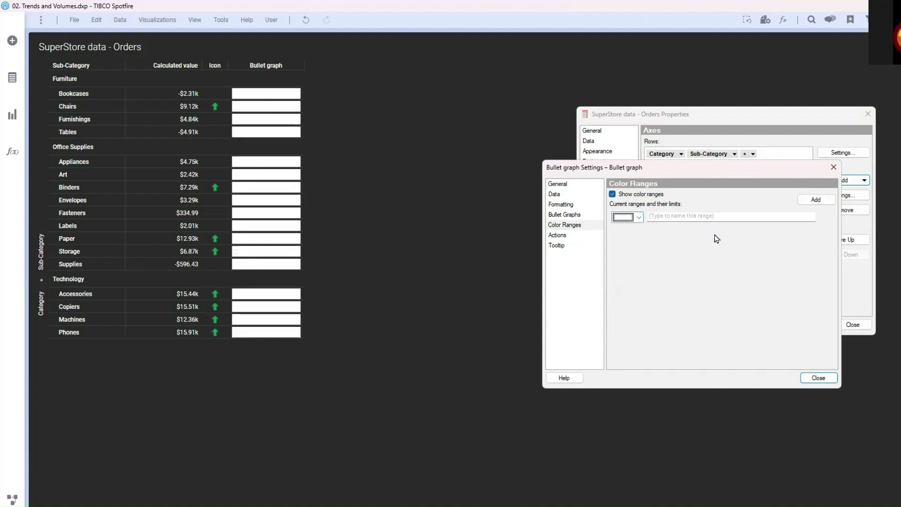
left_click(638, 218)
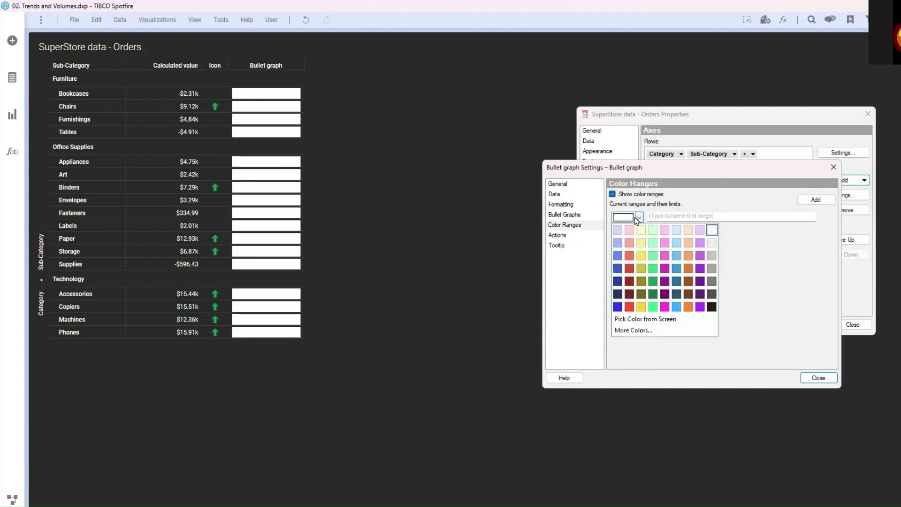
left_click(713, 308)
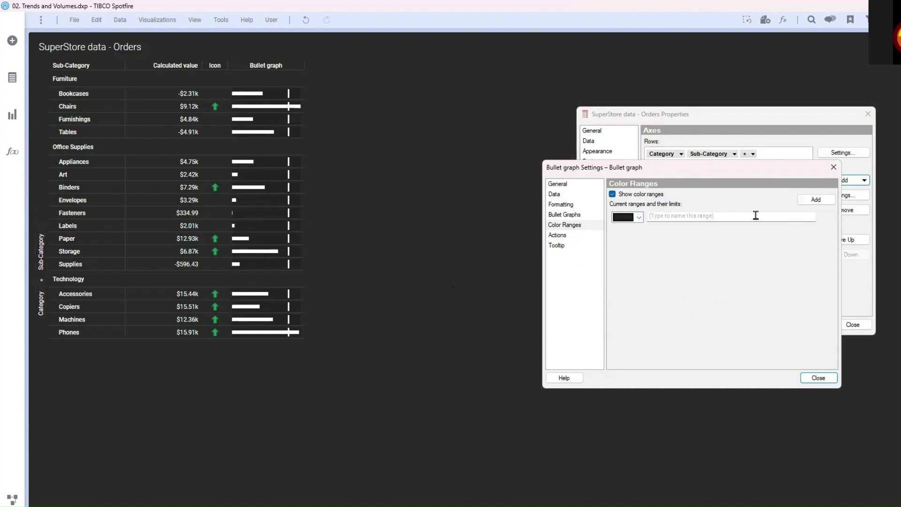
left_click(809, 199)
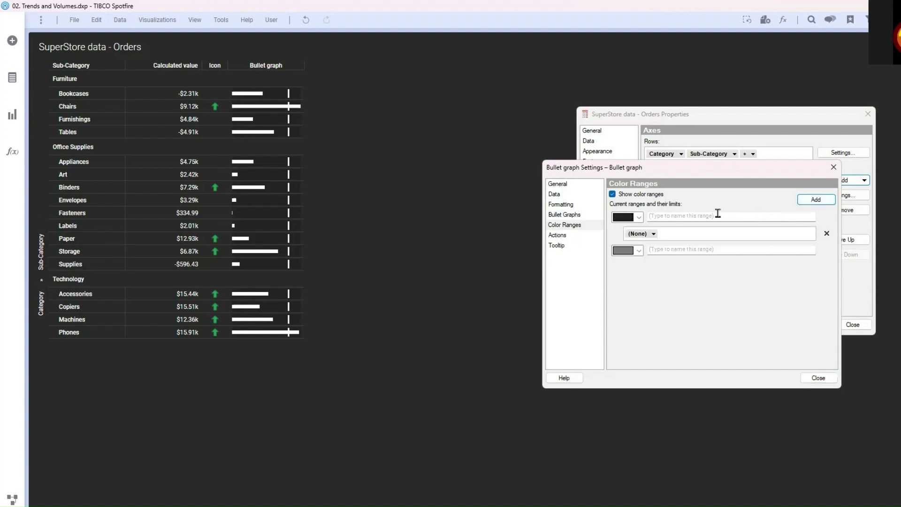
left_click(653, 235)
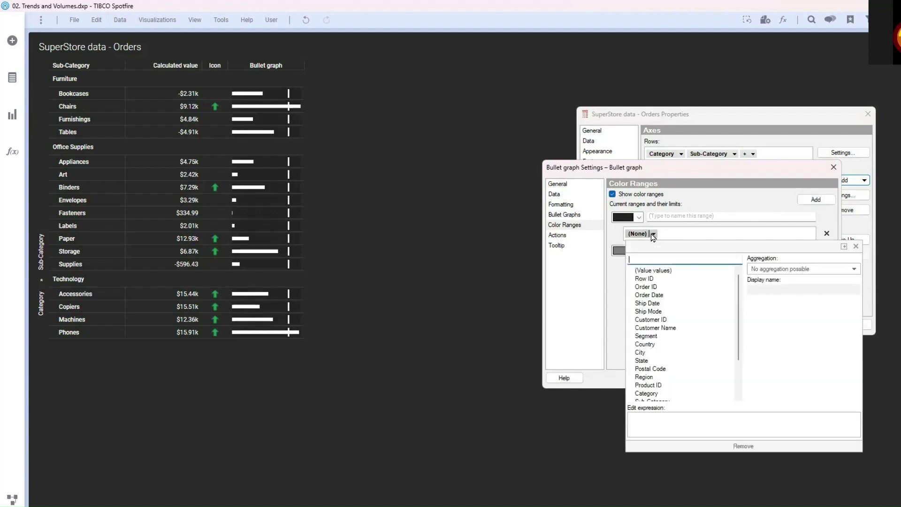
left_click(653, 432)
type("0")
left_click(778, 229)
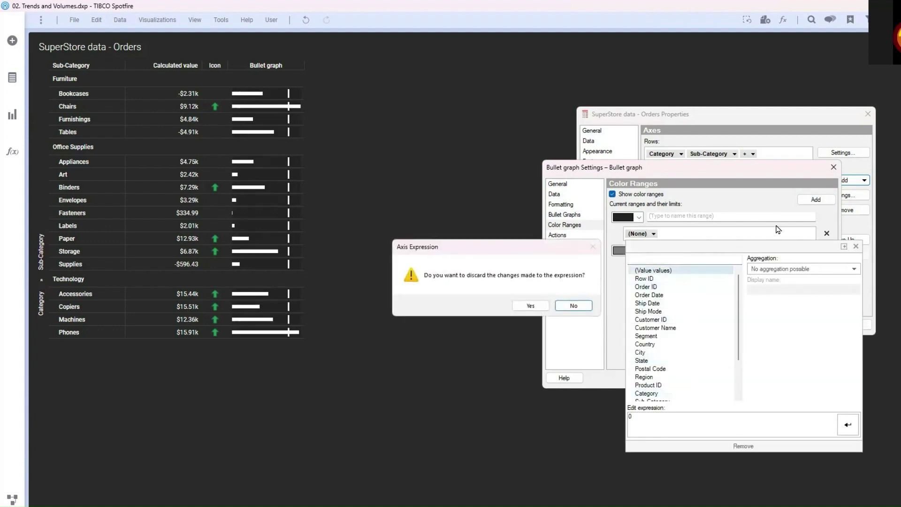
left_click(530, 305)
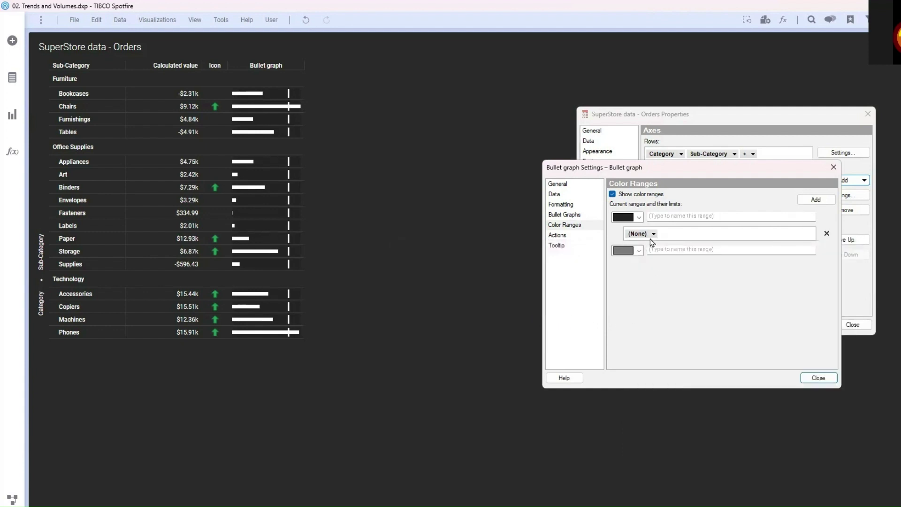
Step: Set the limit between the bullet graph's two color ranges to the constant 0
left_click(640, 233)
left_click(644, 426)
type("0")
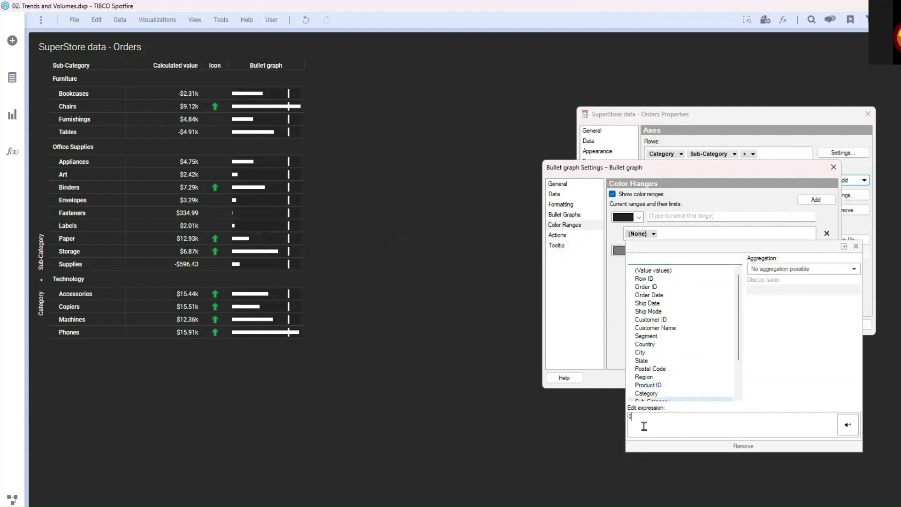
left_click(848, 425)
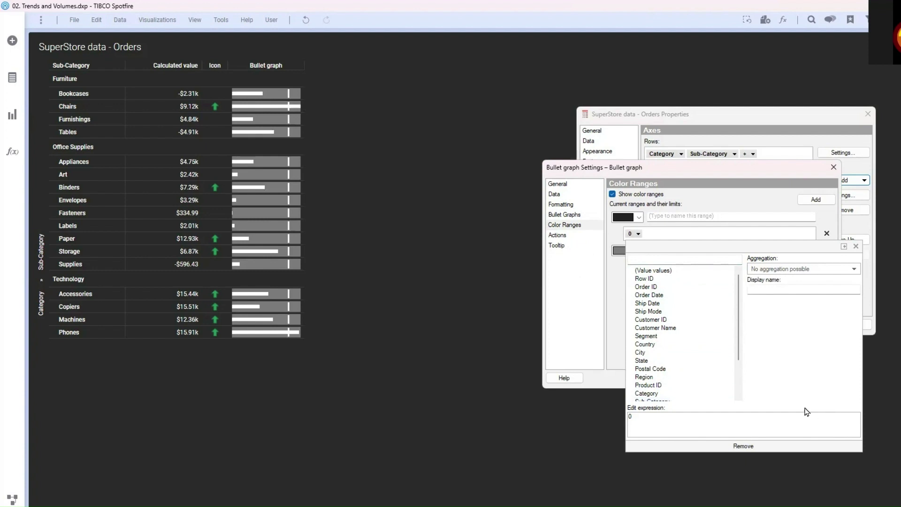
left_click(757, 227)
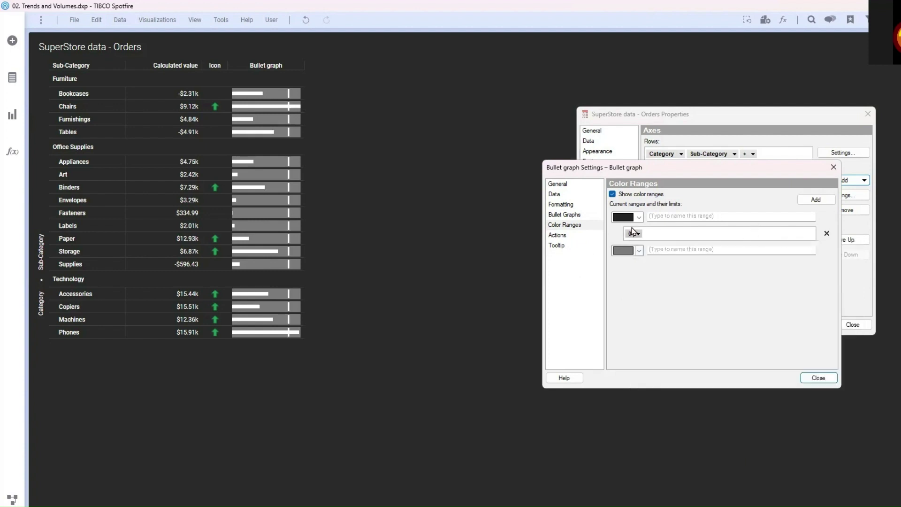
Step: Color the bullet graph range below 0 red and the range above 0 black
left_click(633, 252)
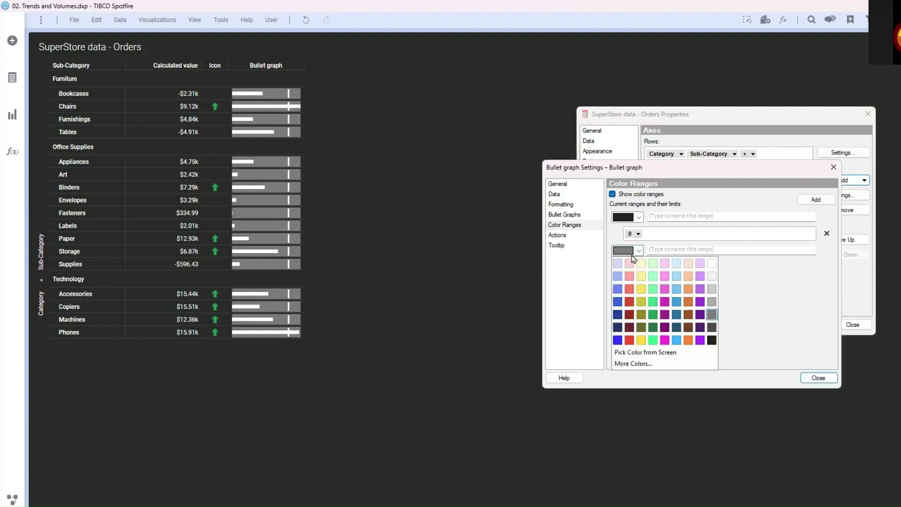
left_click(628, 289)
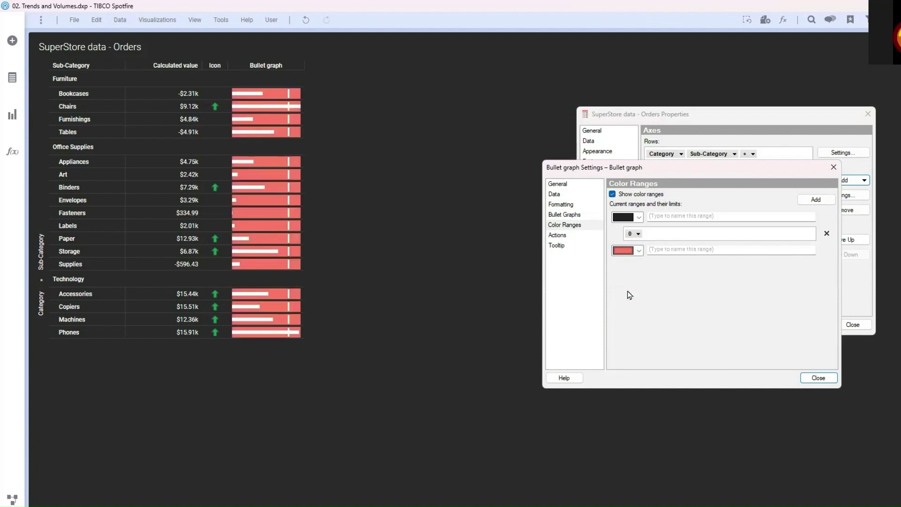
left_click(632, 217)
left_click(681, 211)
left_click(636, 251)
left_click(713, 345)
left_click(628, 217)
left_click(631, 308)
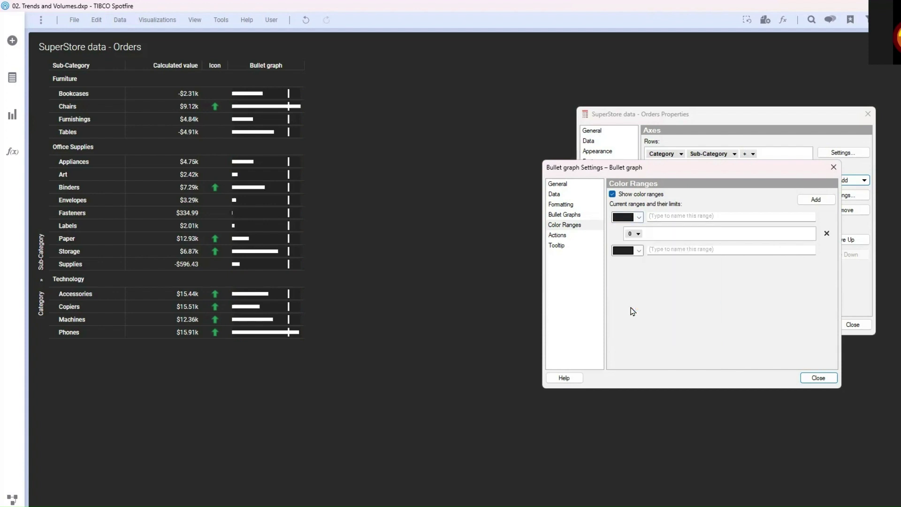
key("Tab")
Step: Add a third color range to the bullet graph with 100 as its lower limit
left_click(815, 199)
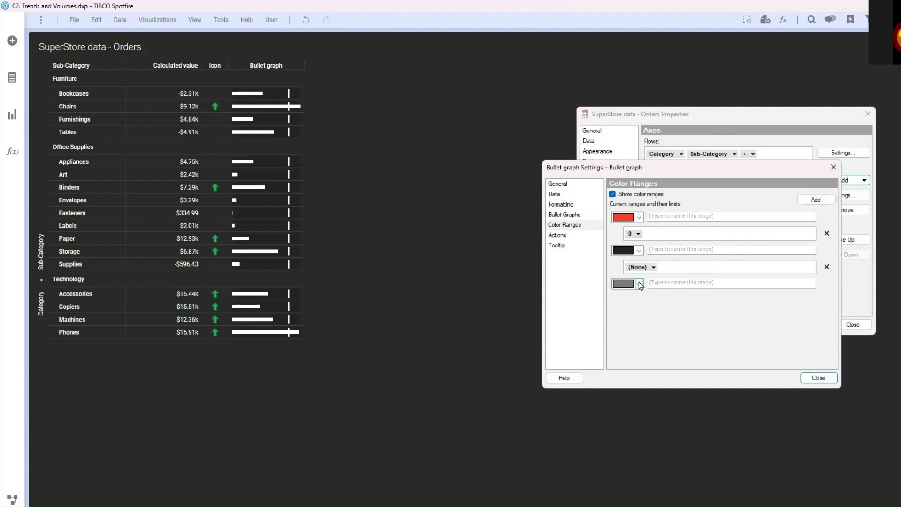
left_click(640, 284)
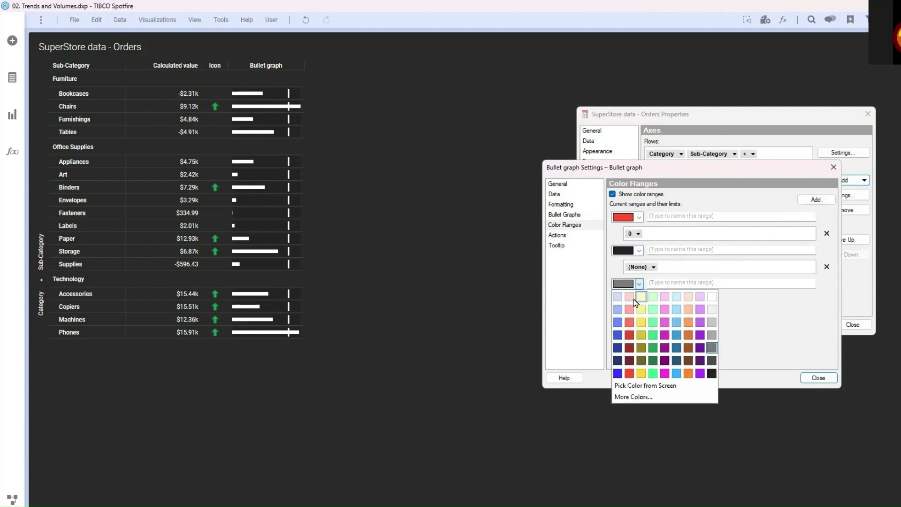
left_click(654, 267)
type("100")
left_click(848, 457)
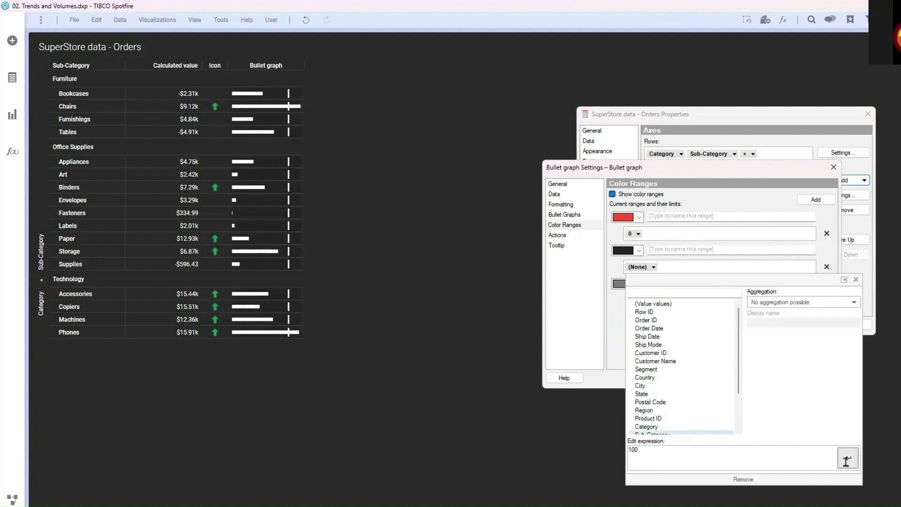
Step: Color the bullet graph range above the 100 limit yellow
left_click(635, 283)
left_click(632, 316)
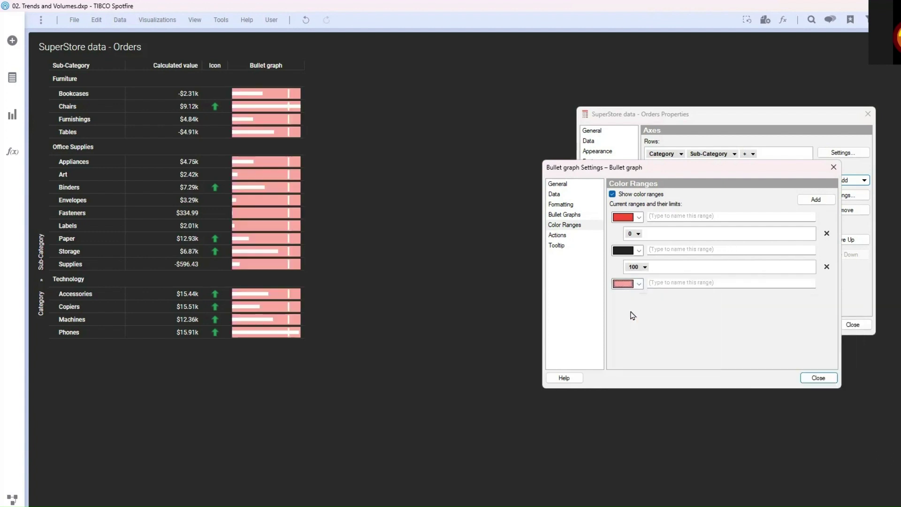
left_click(629, 284)
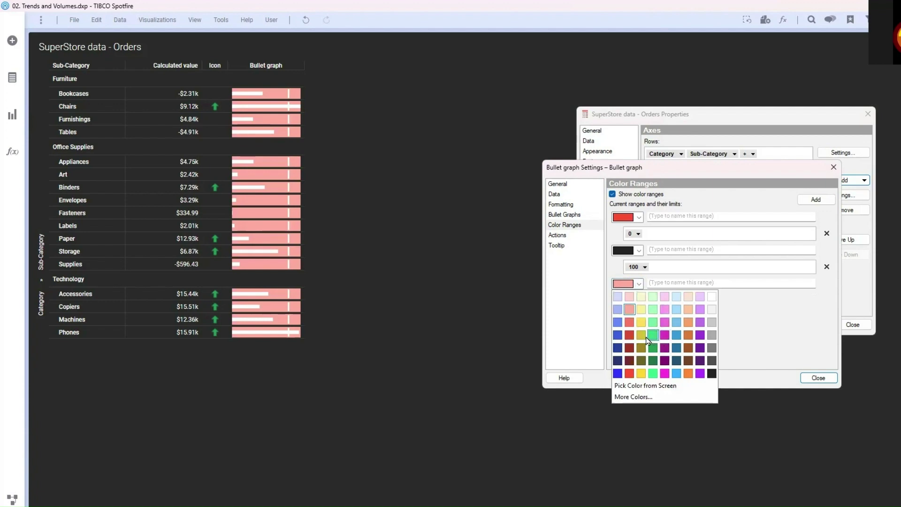
left_click(640, 323)
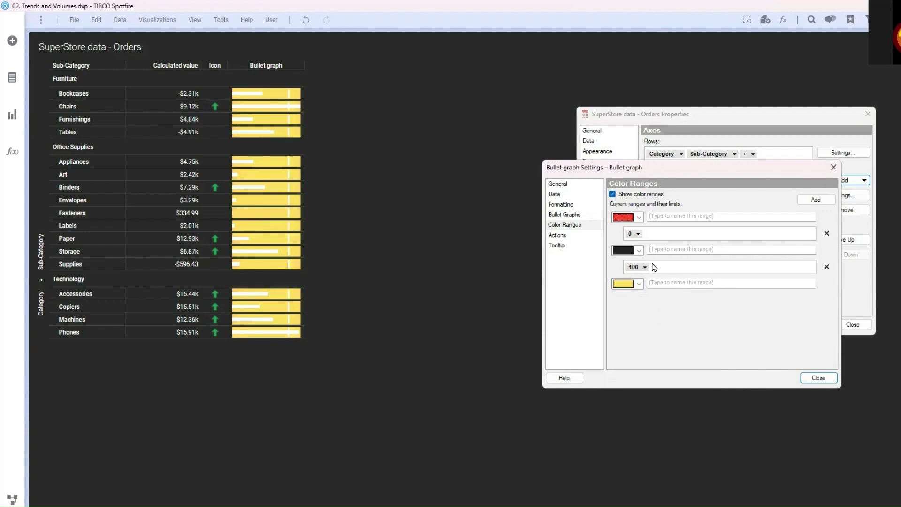
Step: Add a fourth bullet graph color range above a limit of 100000 and color it light green
left_click(816, 200)
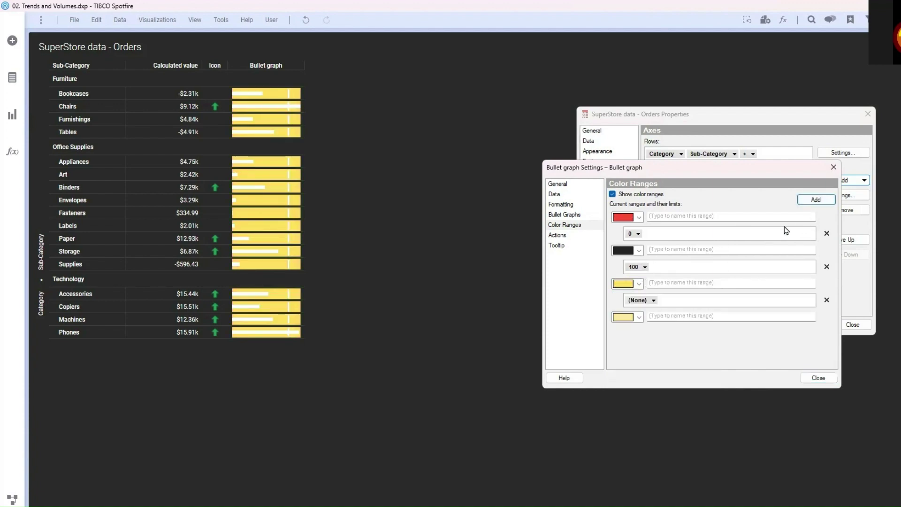
left_click(648, 300)
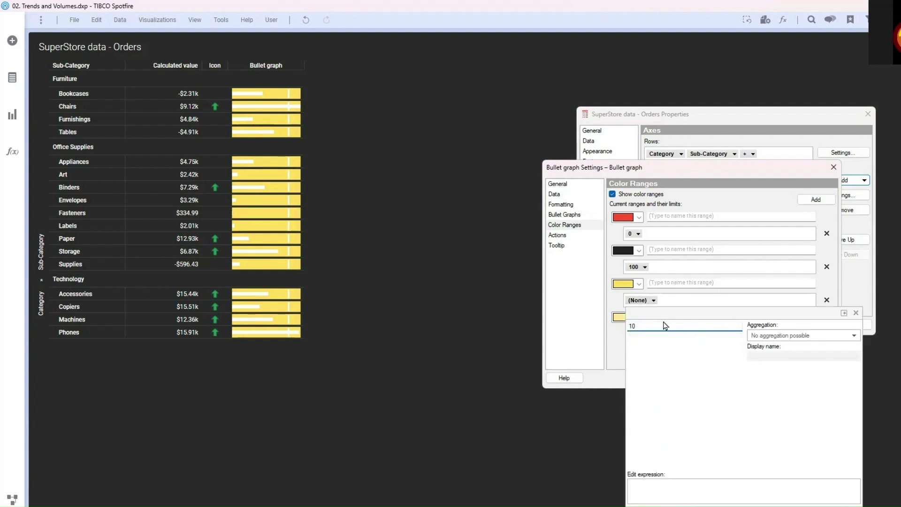
left_click(643, 499)
type("100")
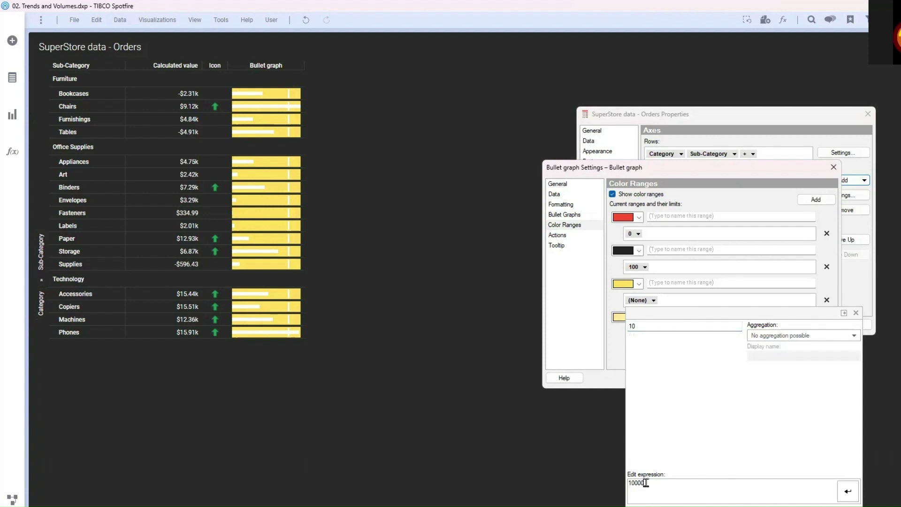
type("000")
left_click(848, 492)
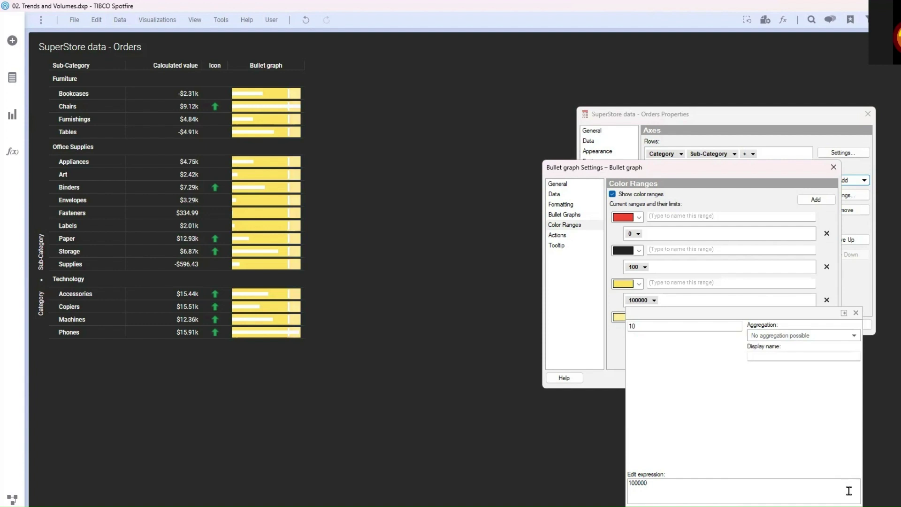
left_click(621, 335)
left_click(623, 318)
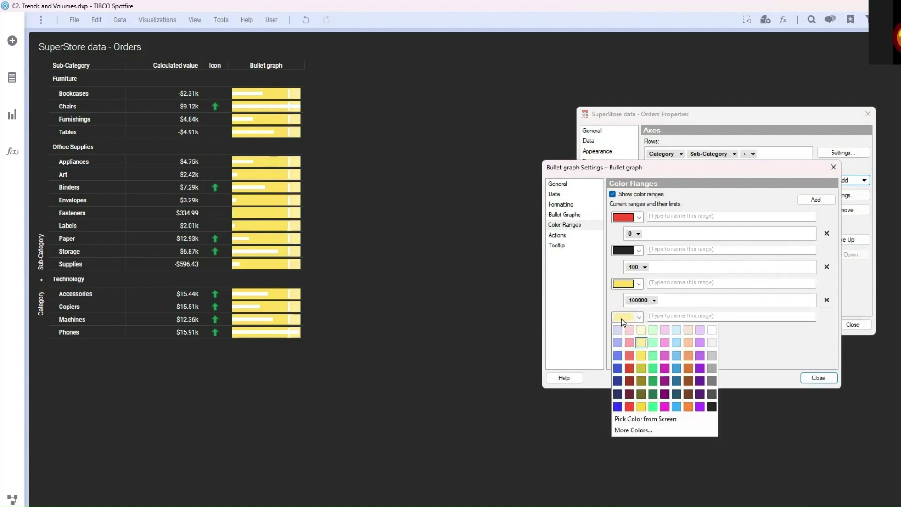
left_click(653, 343)
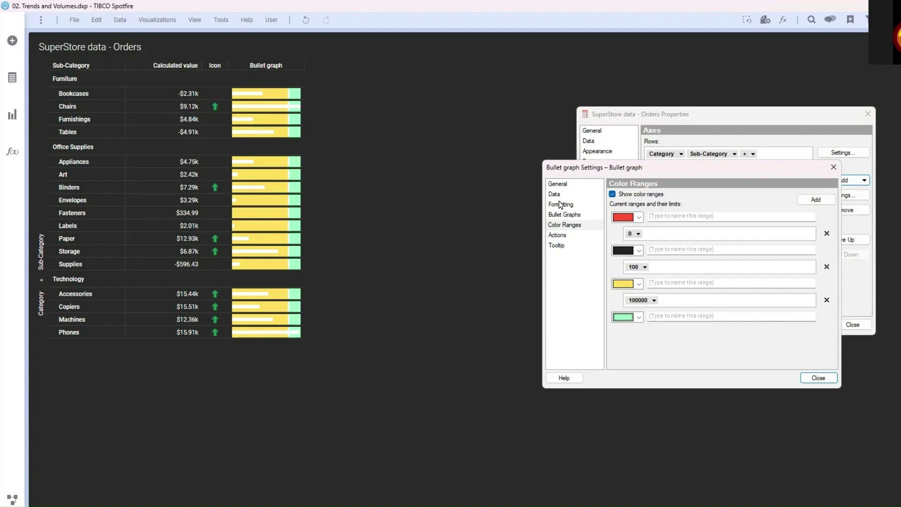
Step: Change the bullet graph's calculated values to Sum(Profit)
left_click(562, 205)
left_click(568, 195)
left_click(568, 214)
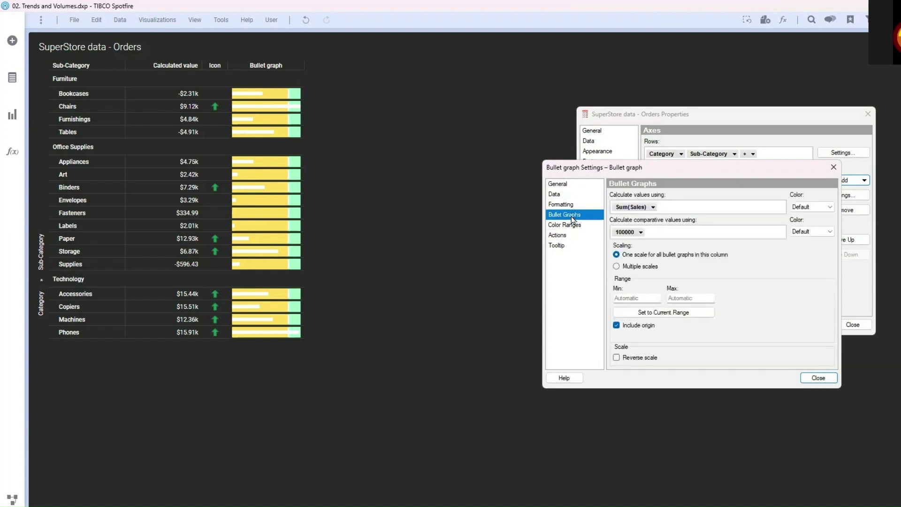
left_click(656, 206)
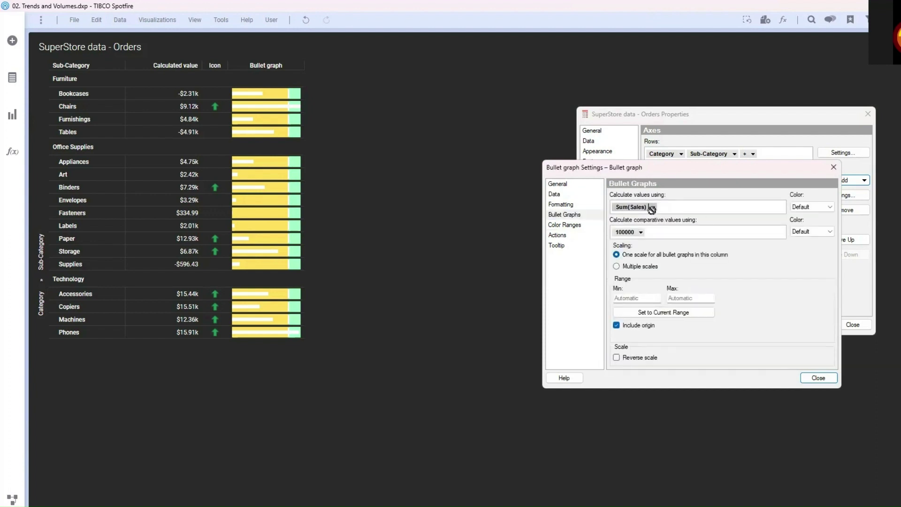
left_click(651, 210)
scroll(632, 356, "down", 1)
left_click(629, 366)
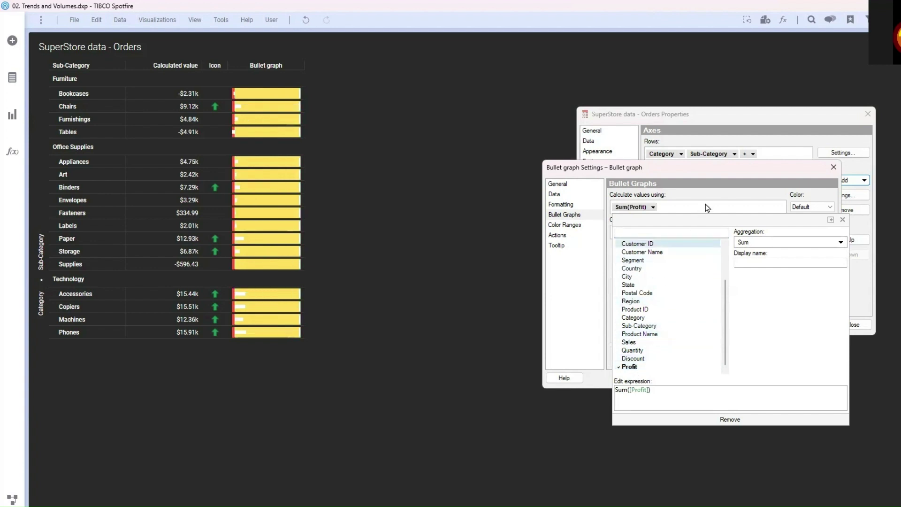
left_click(736, 192)
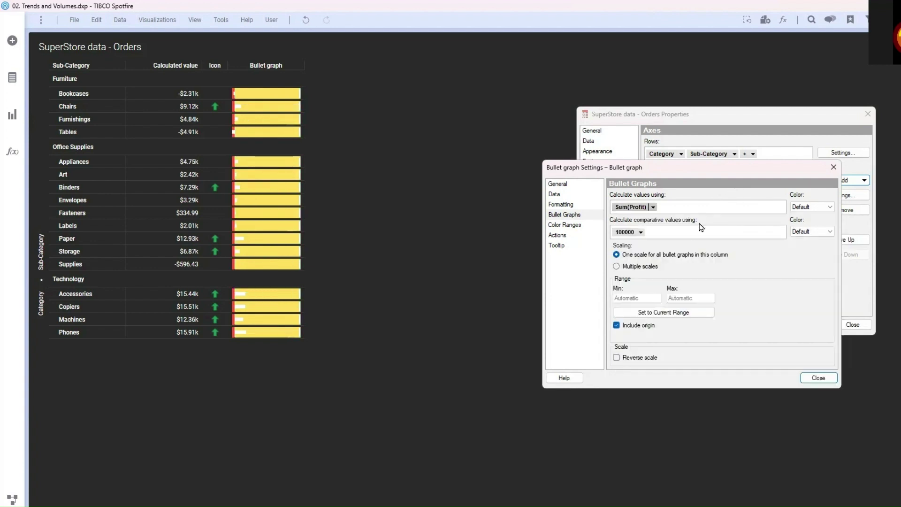
Step: Set the bullet graph's comparative value expression to 10000
left_click(641, 231)
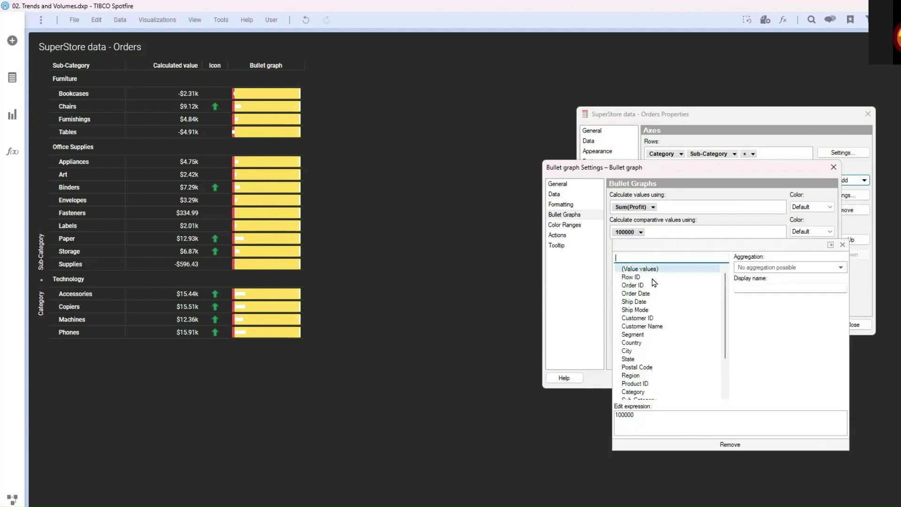
left_click(643, 413)
key("BackSpace")
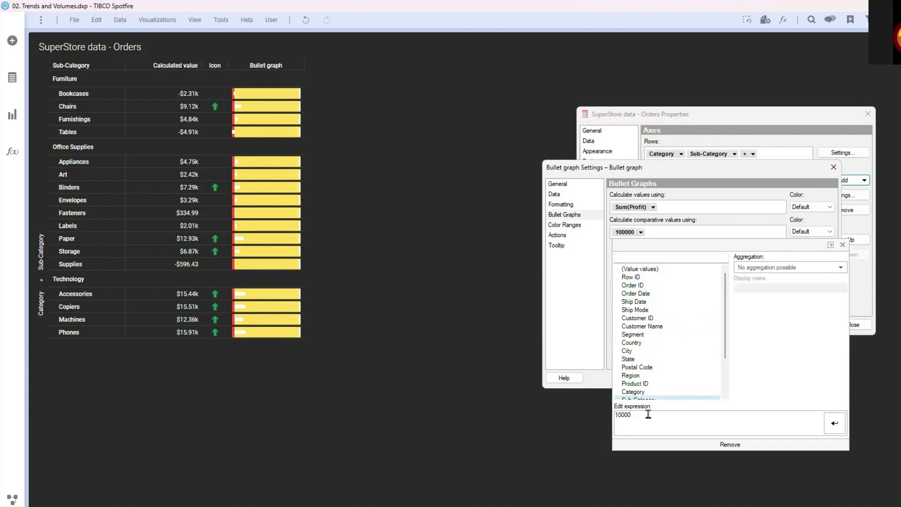
left_click(842, 424)
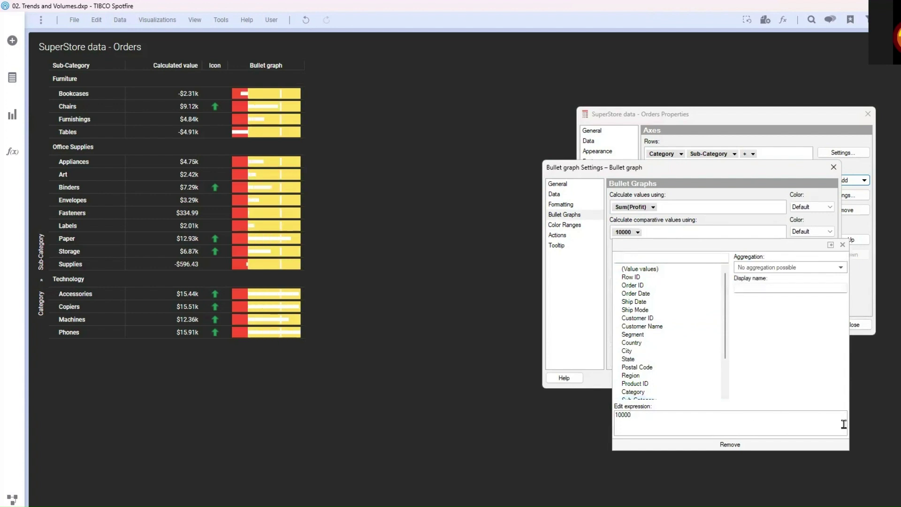
Step: Color the bullet graph's value bars black and its comparative value markers dark purple
left_click(732, 233)
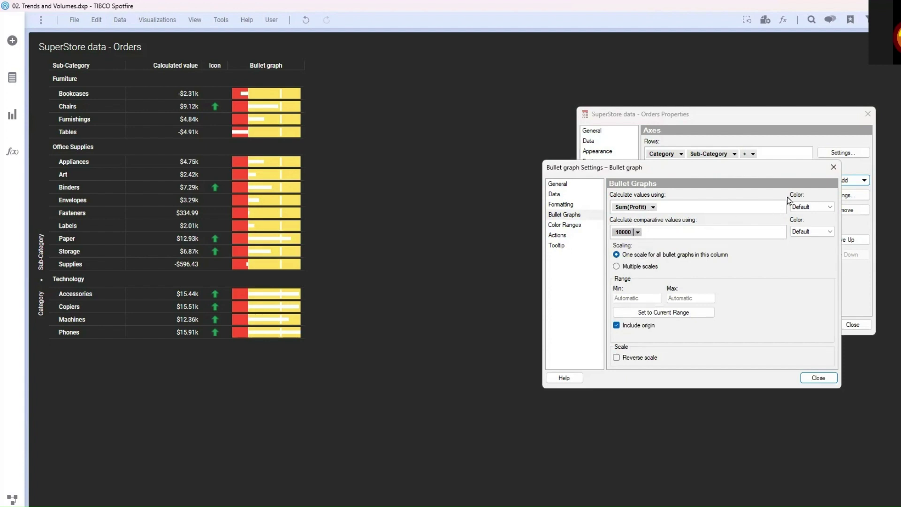
left_click(805, 208)
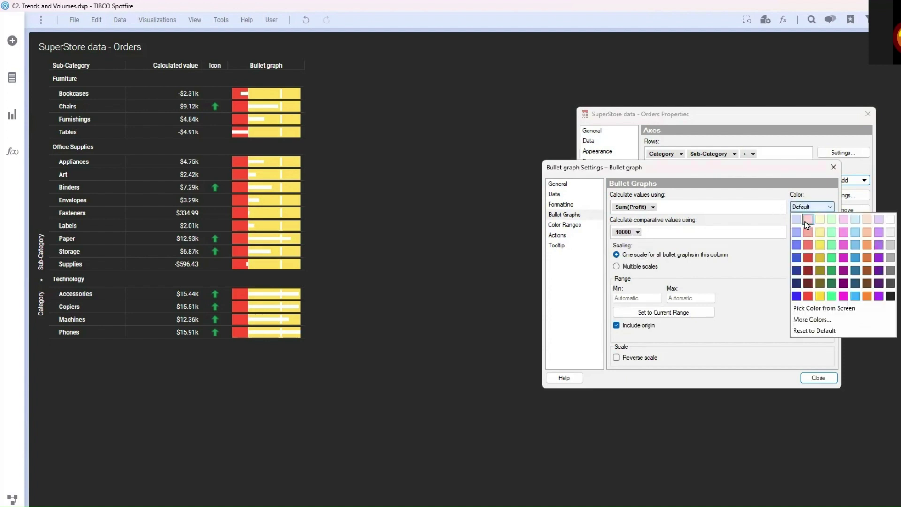
left_click(889, 294)
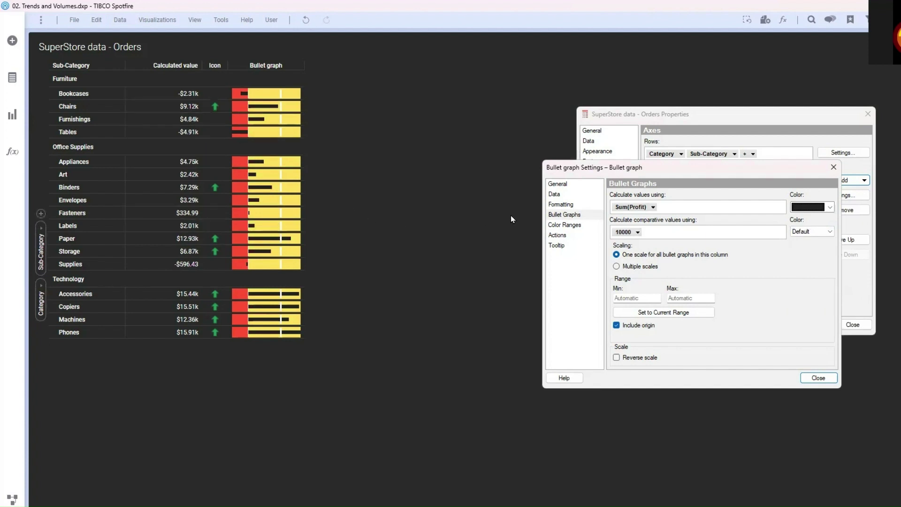
left_click(801, 232)
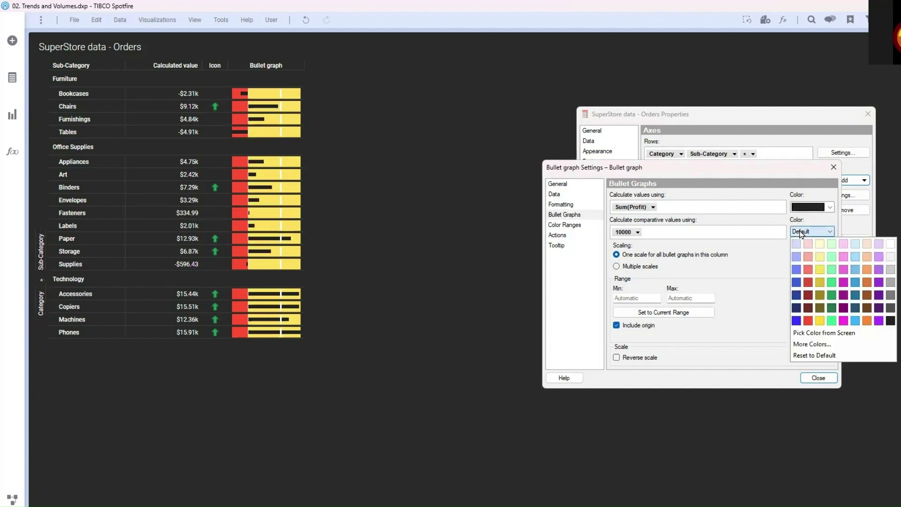
left_click(879, 308)
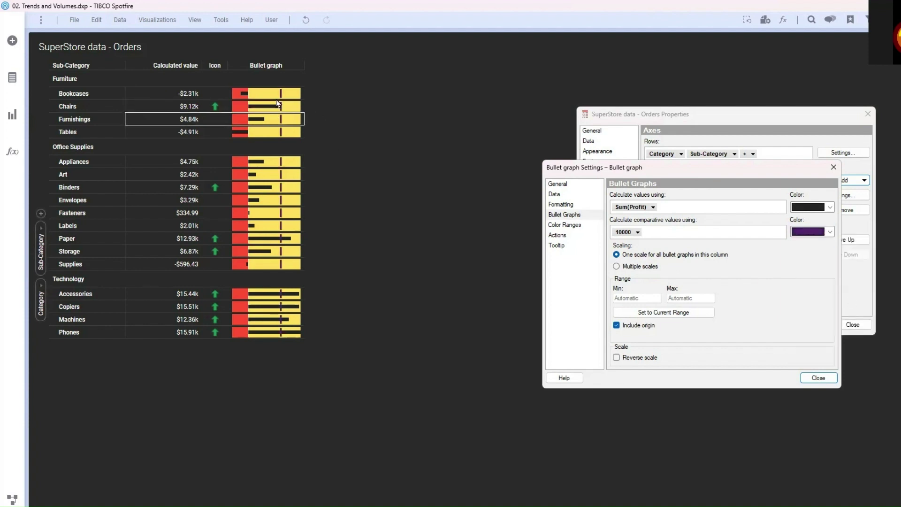
Step: Set the limit of the bullet graph's highest color range to 10000 and color that range dark green
left_click(583, 225)
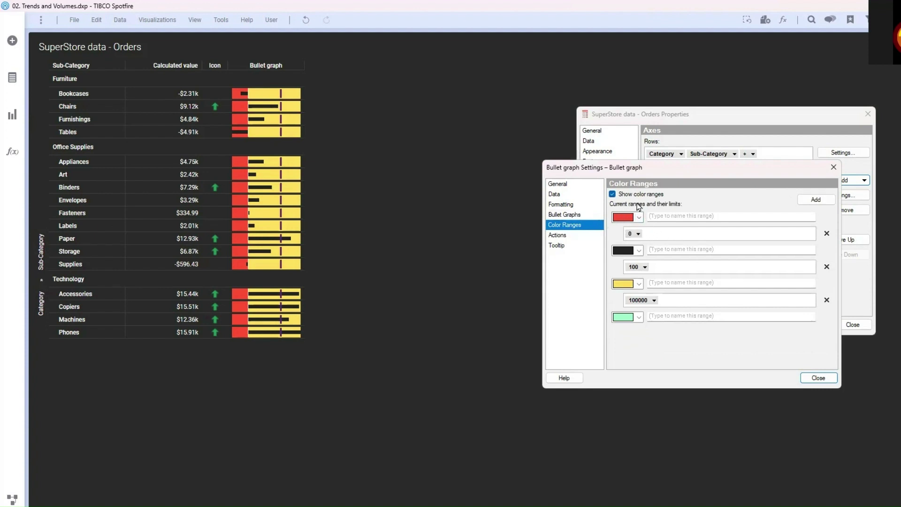
left_click(634, 235)
left_click(654, 301)
left_click(653, 482)
key("BackSpace")
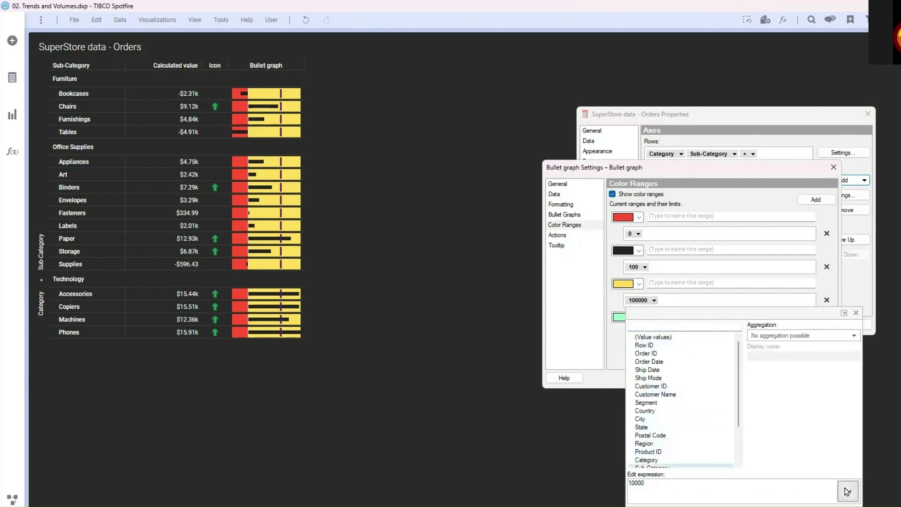
left_click(773, 282)
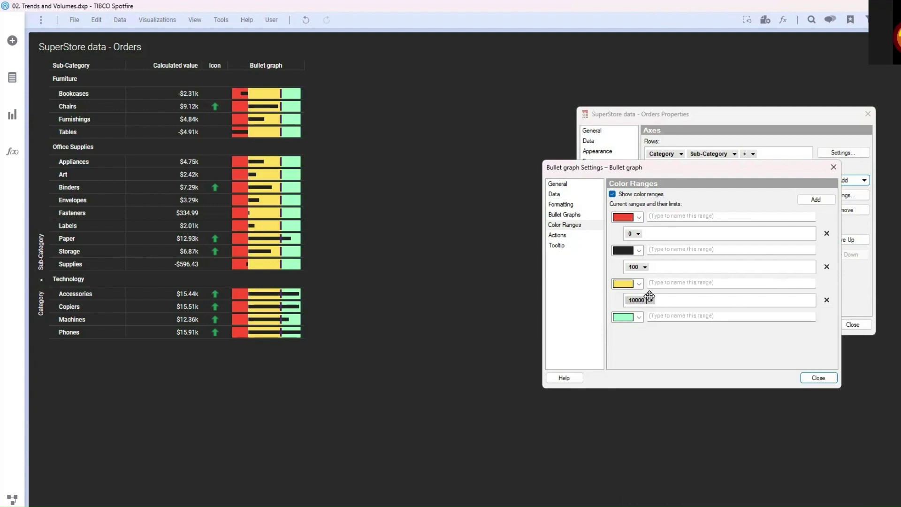
left_click(633, 315)
left_click(659, 393)
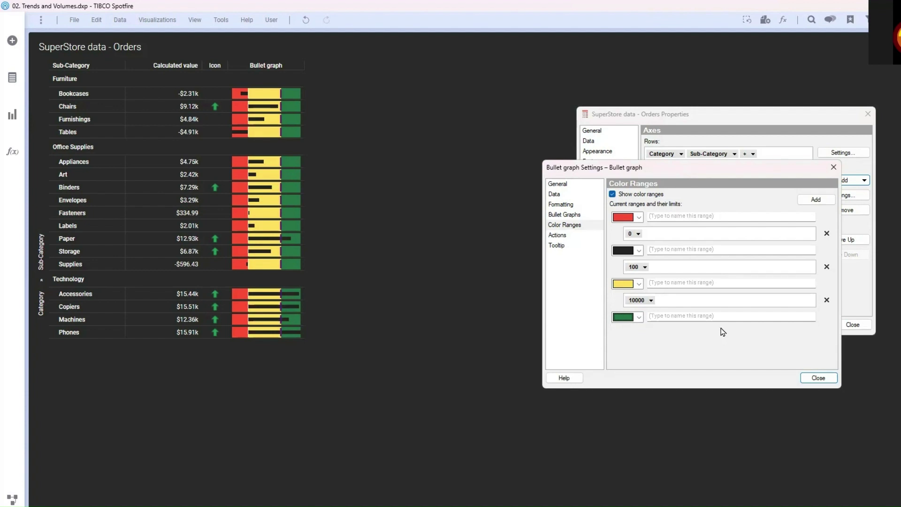
Step: Review the bullet graph's value, color range and action settings, and close the column settings and table properties
left_click(565, 216)
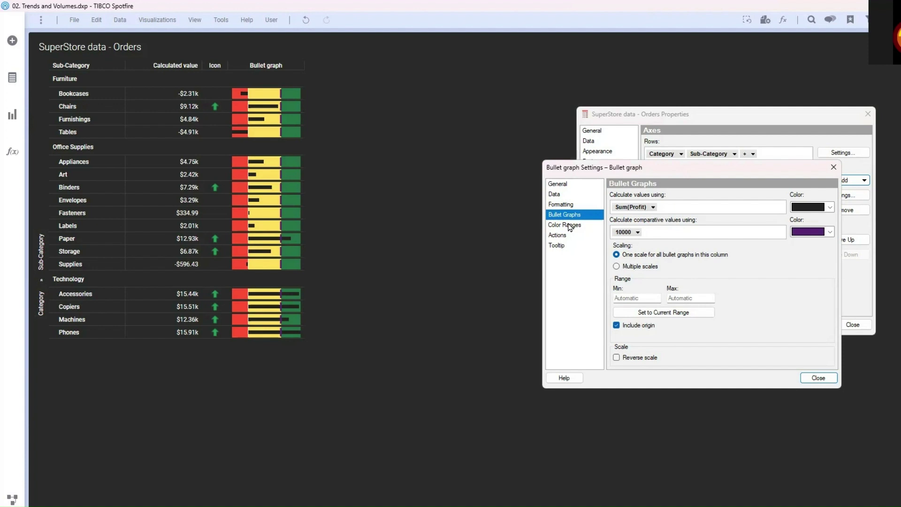
left_click(568, 225)
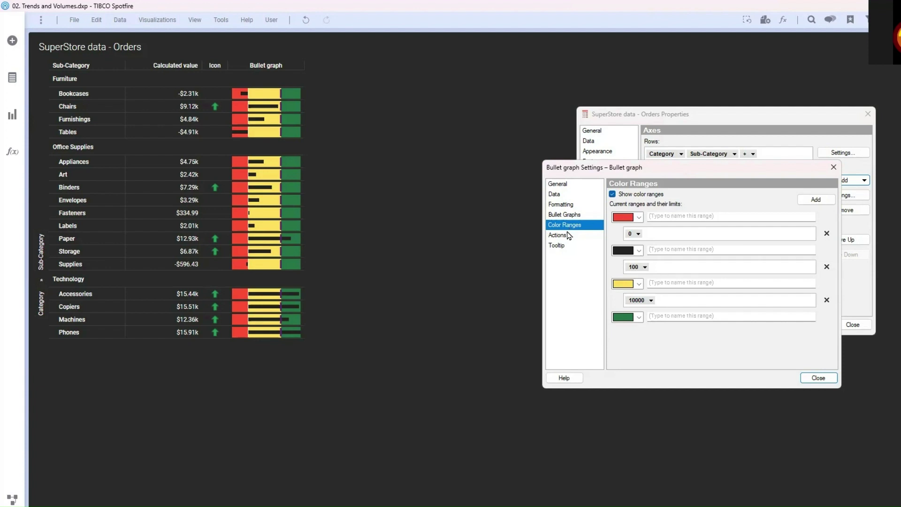
left_click(568, 235)
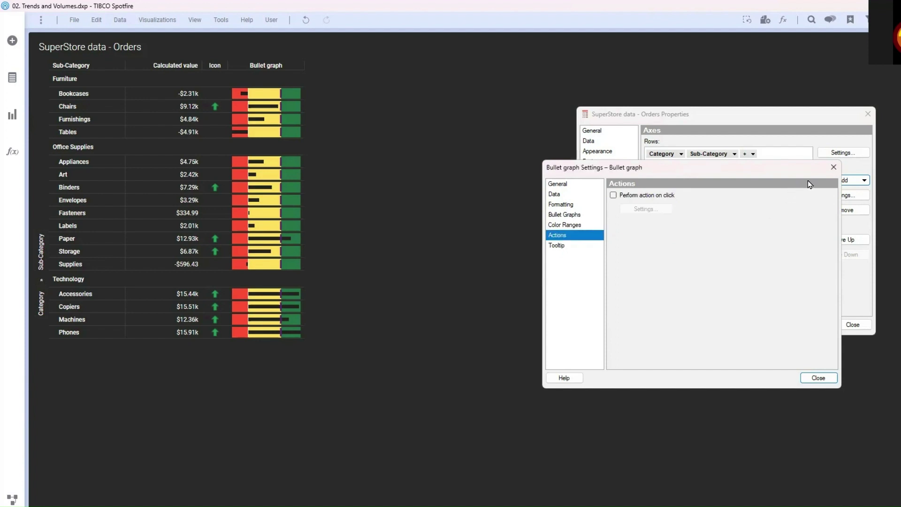
left_click(834, 167)
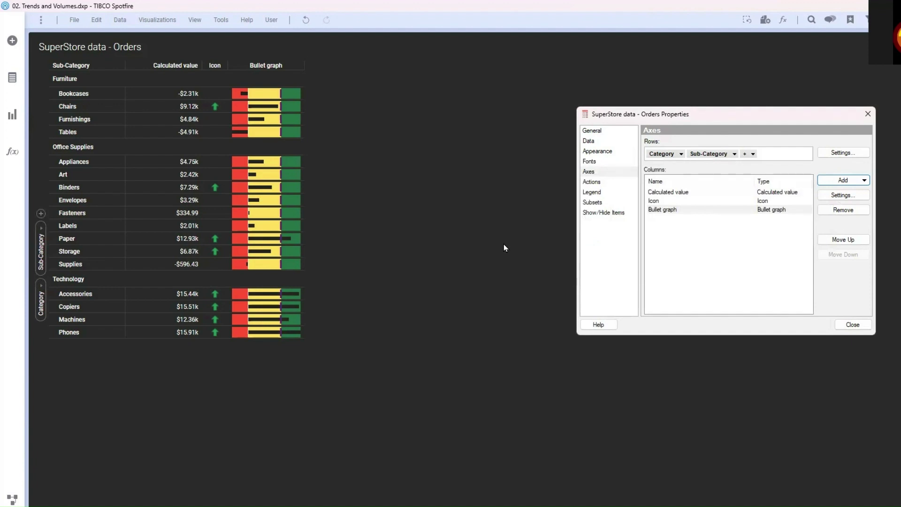
left_click(867, 114)
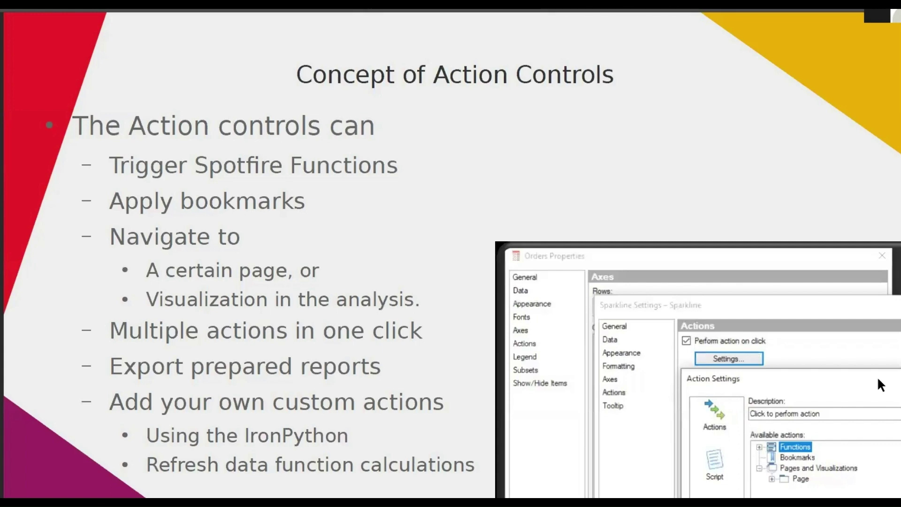
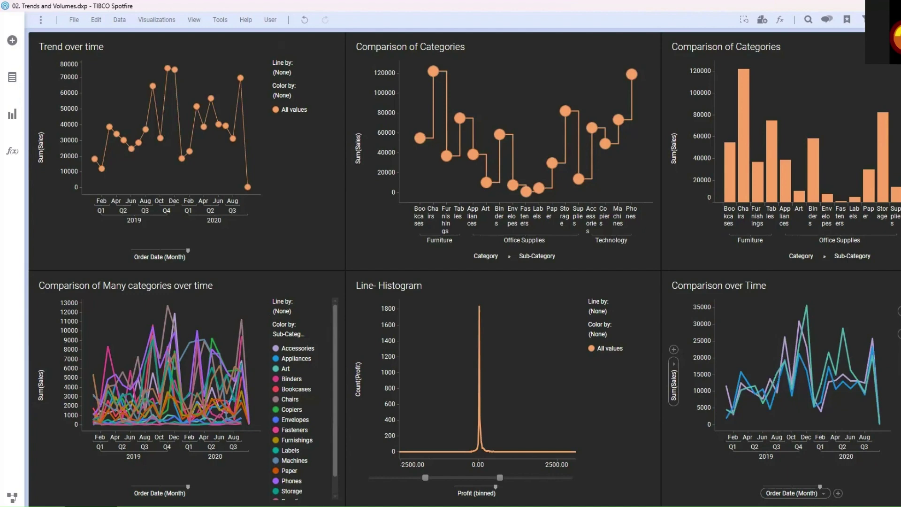
Step: Mark Office Supplies and Furniture in turn in the Comparison over Time line chart, and clear the marking
left_click(889, 382)
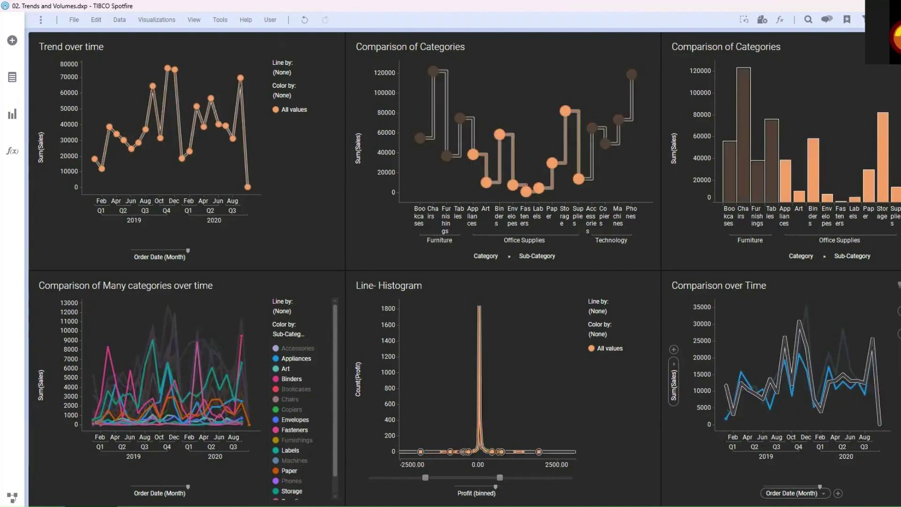
left_click(889, 380)
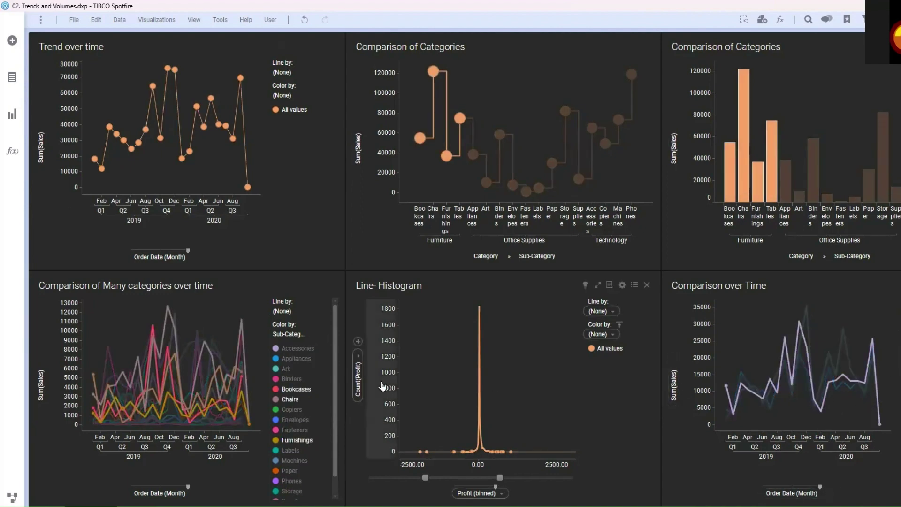
left_click(105, 337)
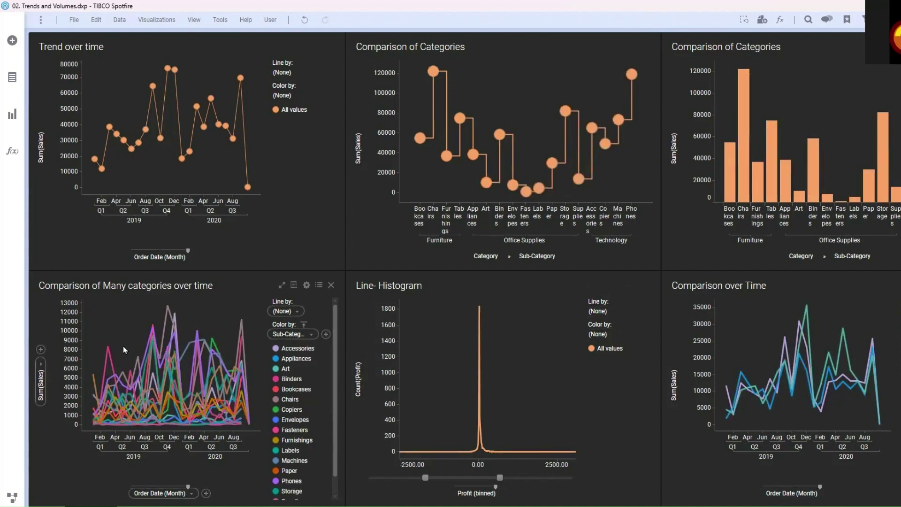
Step: Enlarge the Comparison of Many categories over time chart to examine its lines, and restore the page layout
left_click(281, 284)
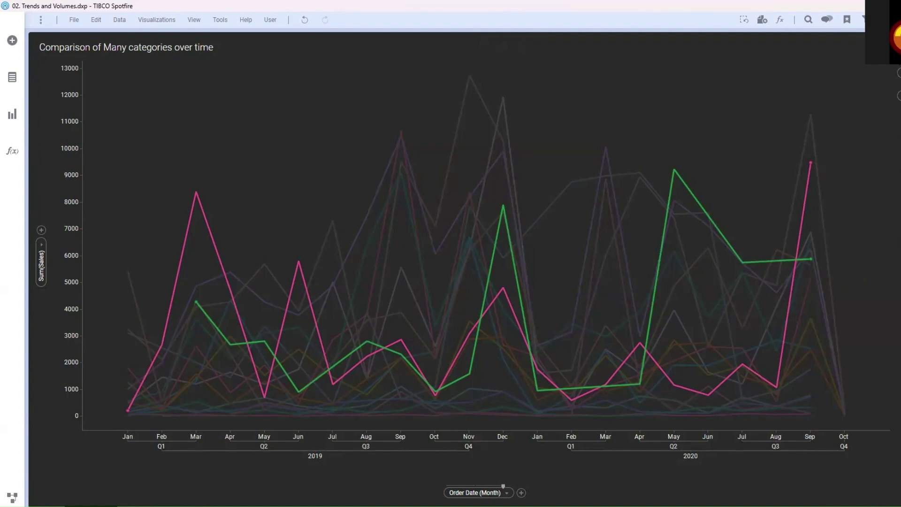
left_click(880, 47)
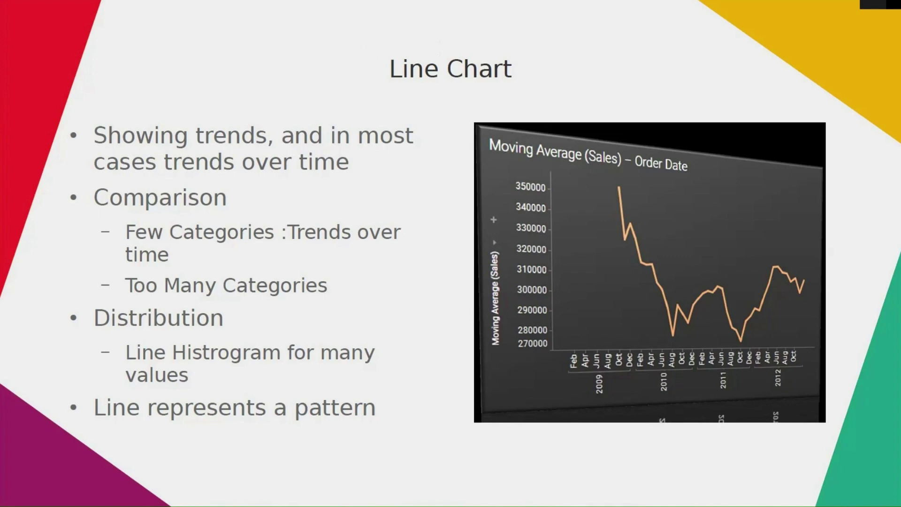
Step: Switch back to Spotfire and zoom the enlarged Line- Histogram's profit axis to about -2000 to 1600, and restore the page layout
key("alt+Tab")
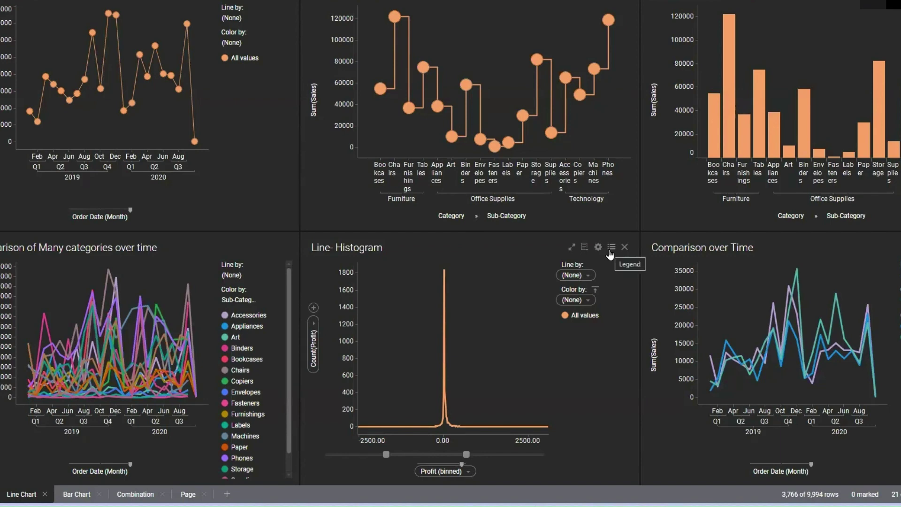
left_click(574, 249)
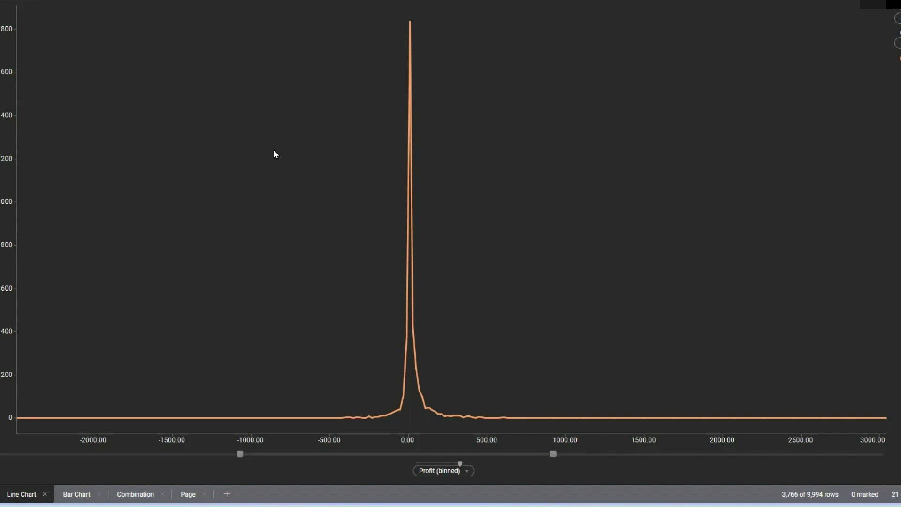
left_click_drag(238, 459, 266, 458)
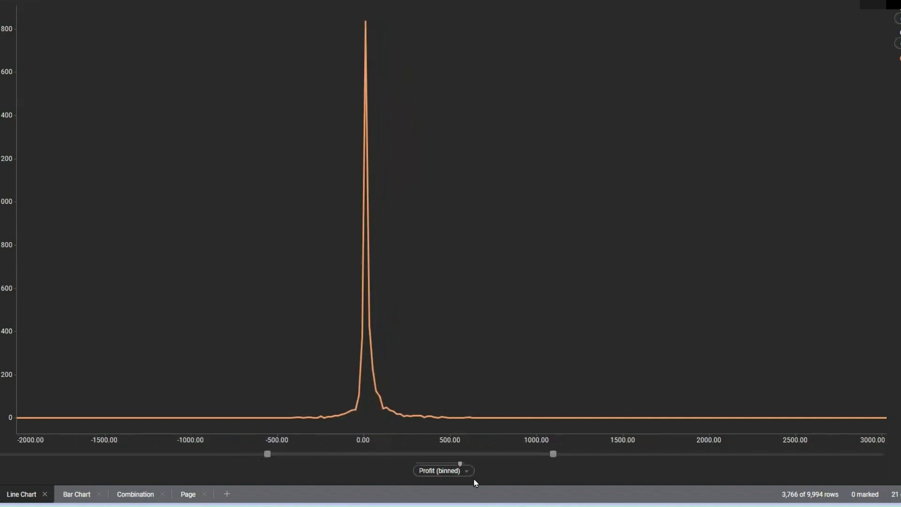
left_click_drag(543, 457, 470, 458)
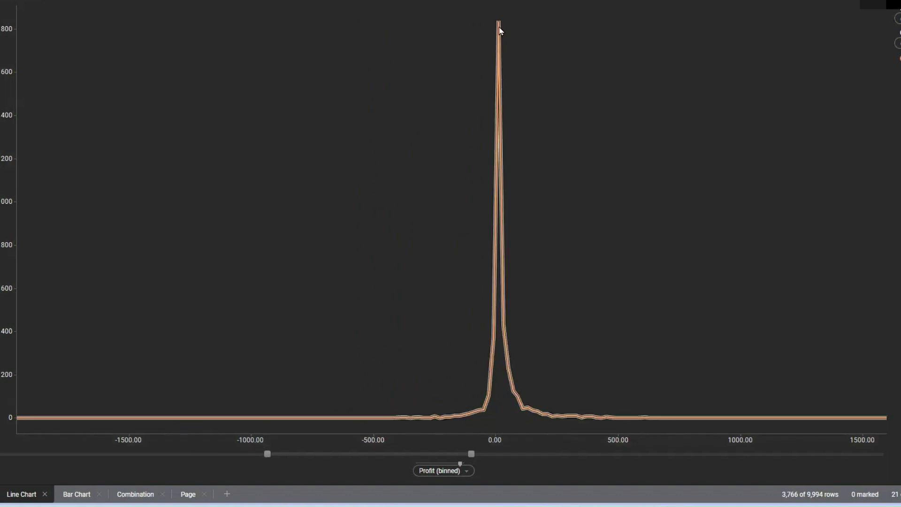
mouse_move(499, 21)
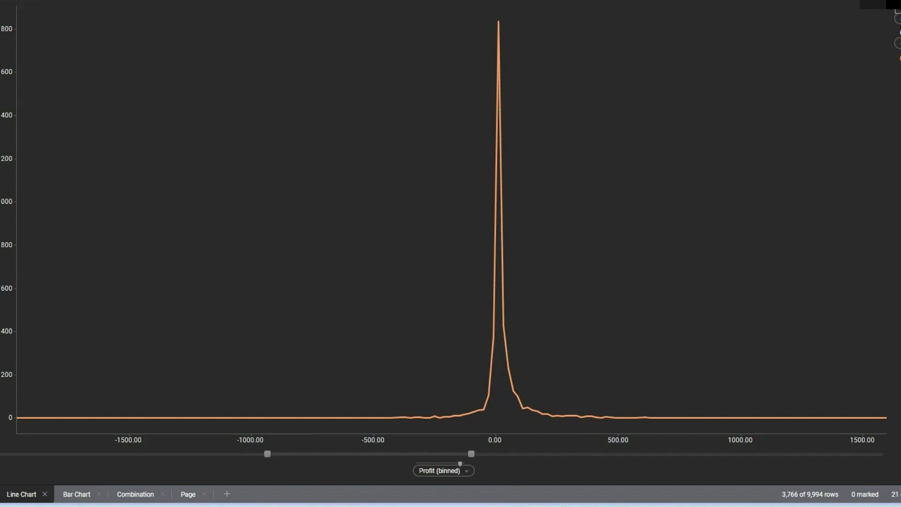
left_click(839, 55)
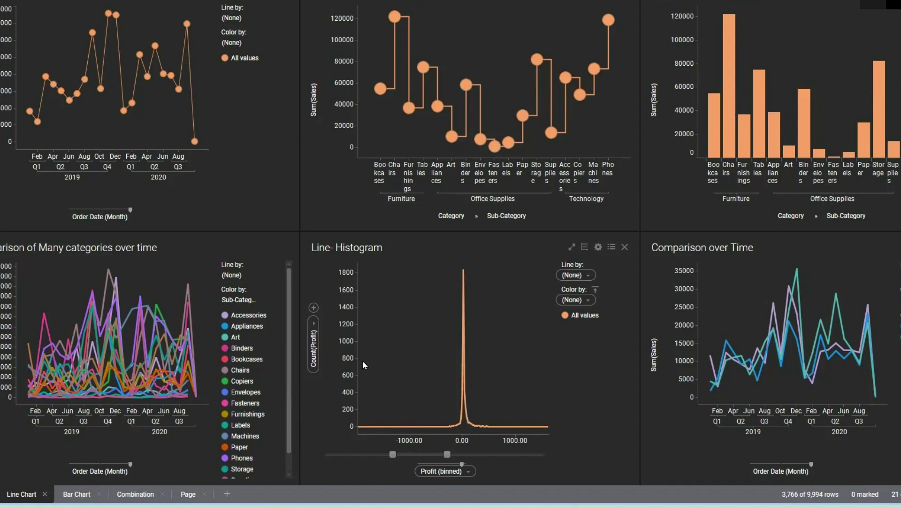
left_click(611, 246)
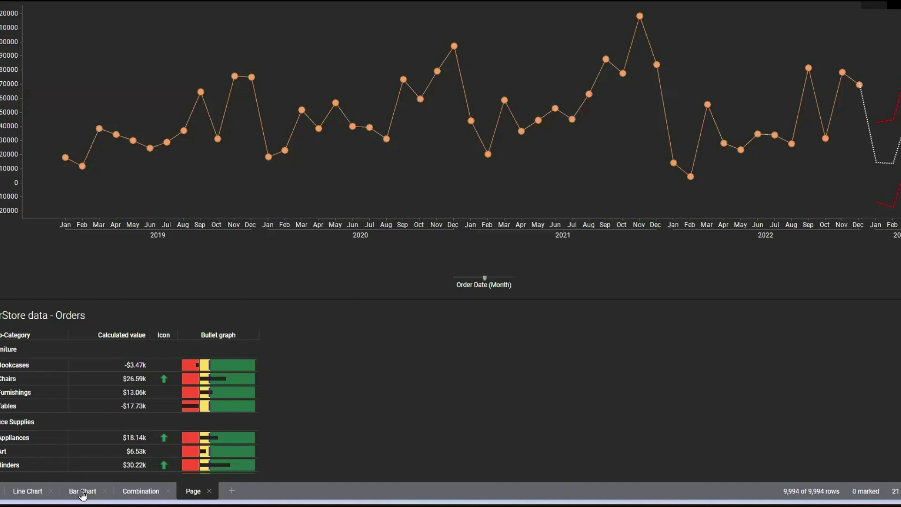
Step: On the Bar Chart page, enlarge the Trend over time chart and set its bar width to the maximum
left_click(90, 485)
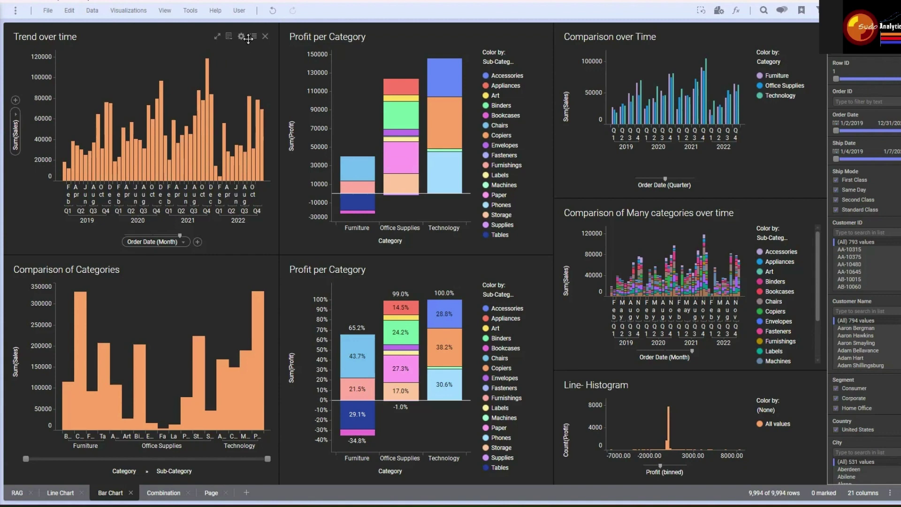
left_click(219, 41)
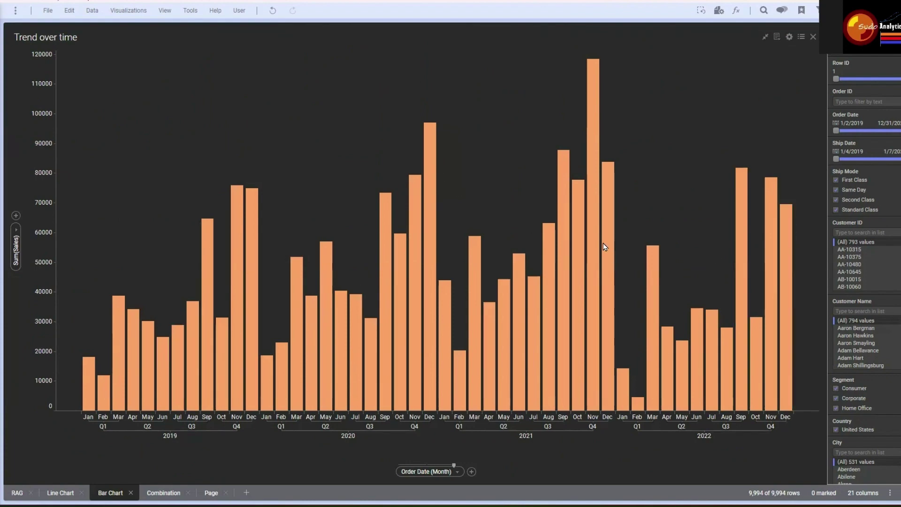
right_click(500, 72)
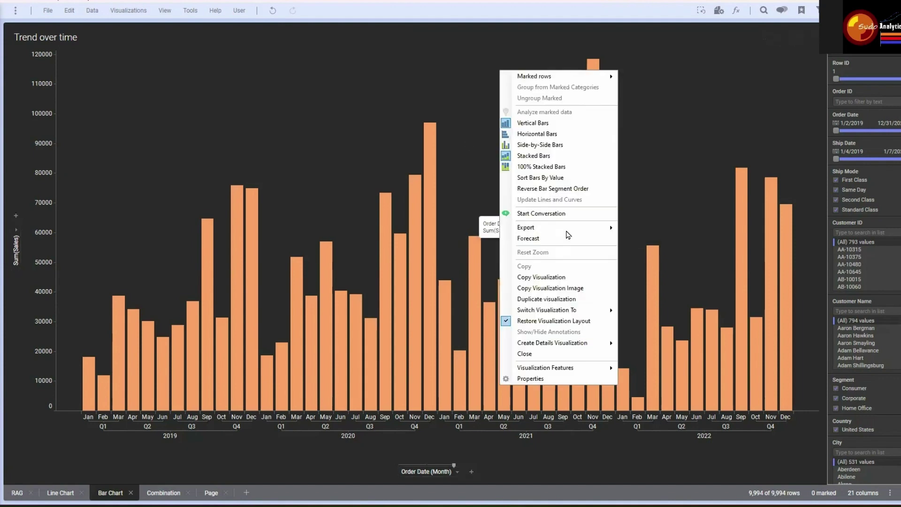
left_click(566, 377)
left_click(336, 169)
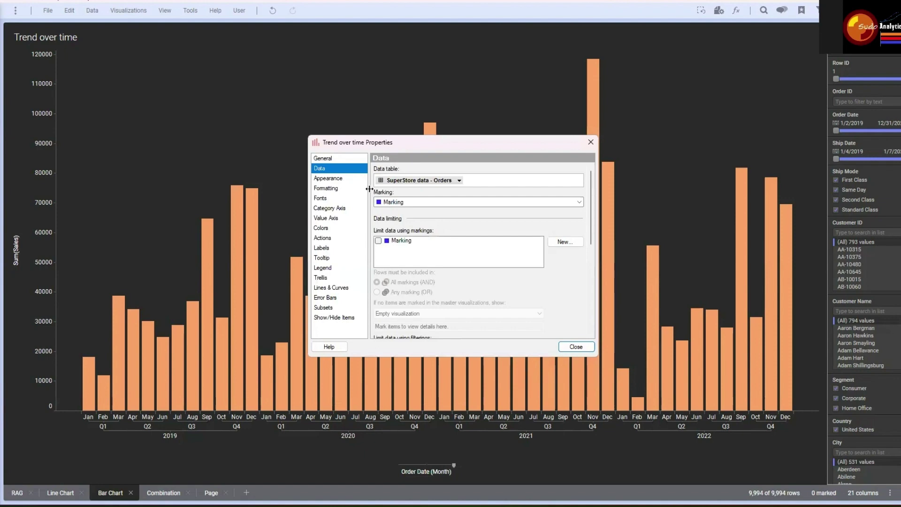
key("Down")
left_click_drag(452, 260, 472, 262)
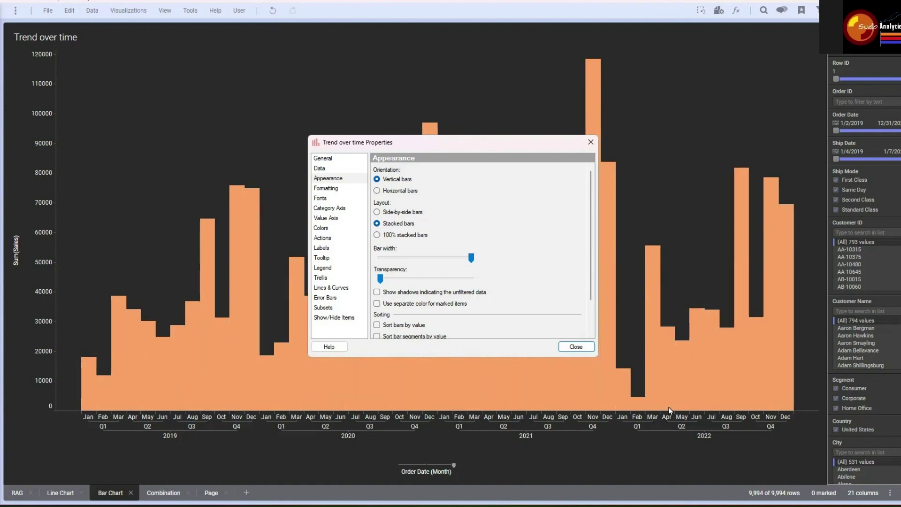
left_click_drag(480, 146, 714, 429)
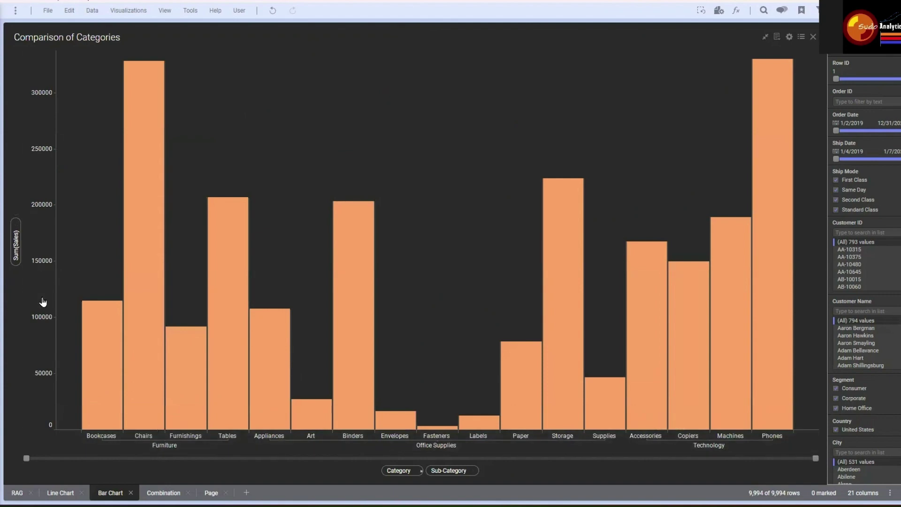
Step: Restore the enlarged Comparison of Categories chart and enlarge the stacked Profit per Category bar chart to examine it
left_click(765, 41)
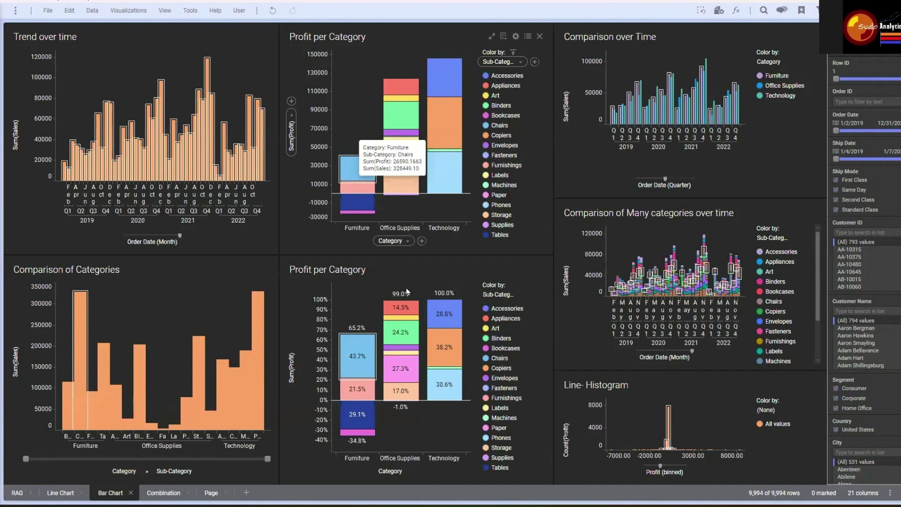
left_click(497, 37)
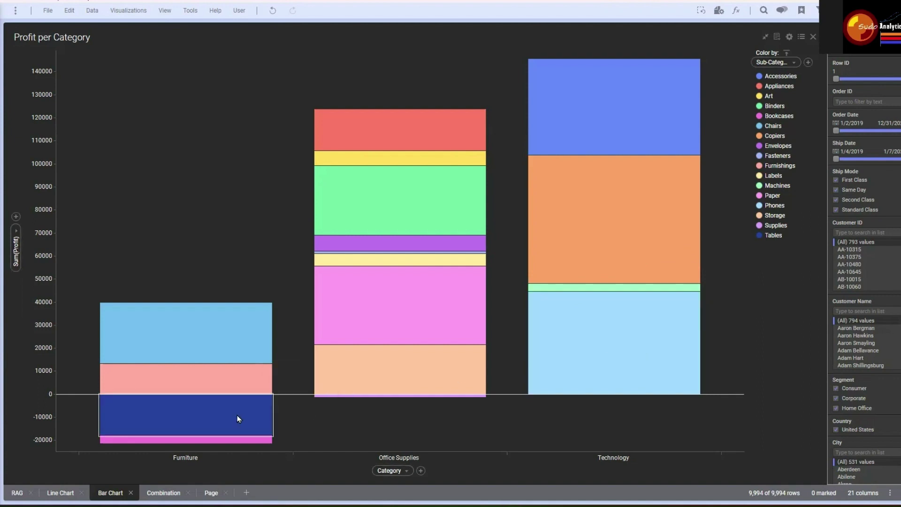
Step: Turn on labels for all bars in the enlarged stacked Profit per Category chart
mouse_move(238, 415)
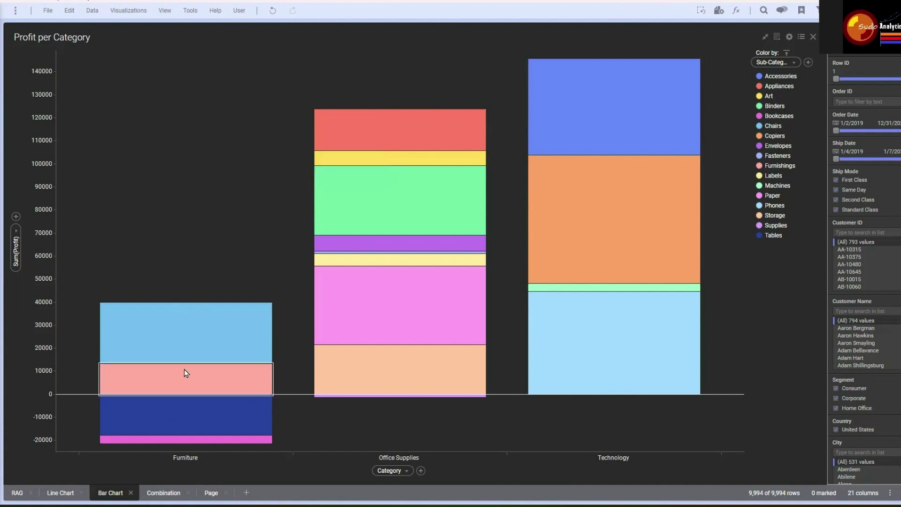
right_click(238, 452)
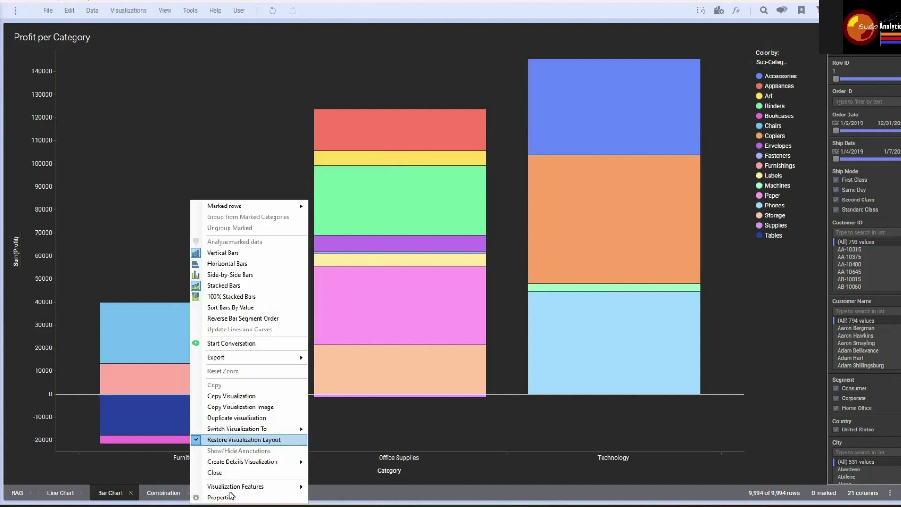
left_click(230, 497)
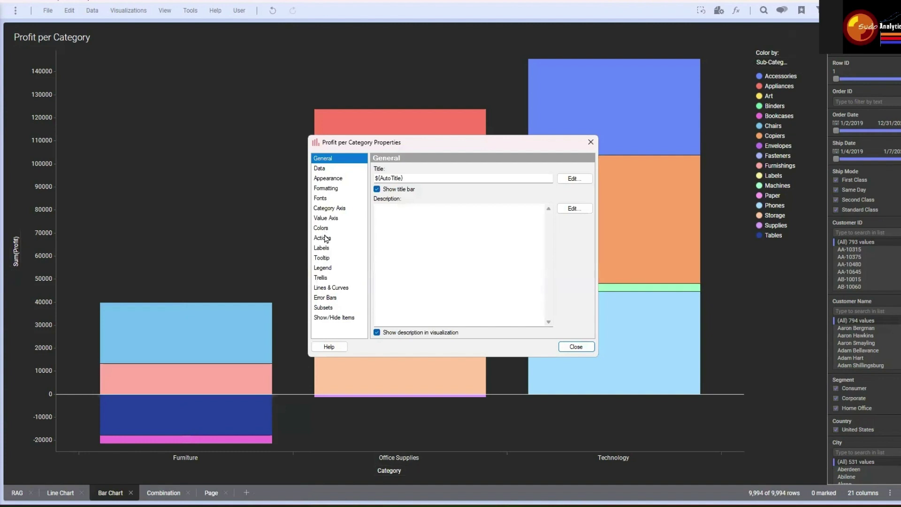
left_click(322, 228)
left_click(326, 250)
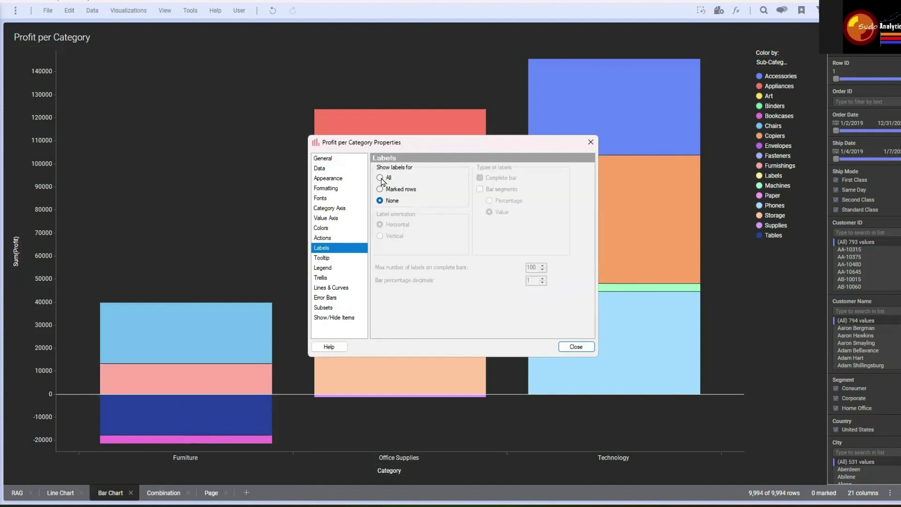
left_click(380, 177)
left_click_drag(404, 142, 616, 124)
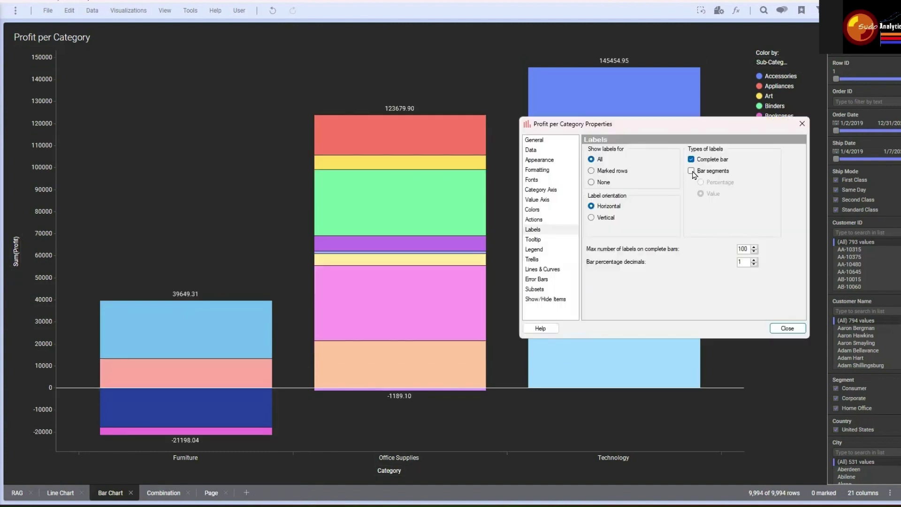
Step: Add percentage labels to the bar segments while keeping the complete-bar labels, and restore the page layout
left_click(691, 170)
left_click(691, 159)
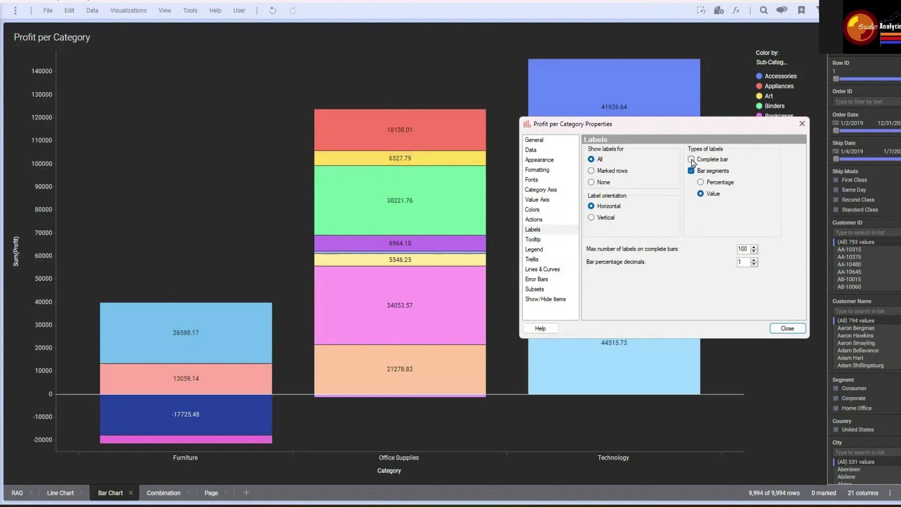
left_click(693, 159)
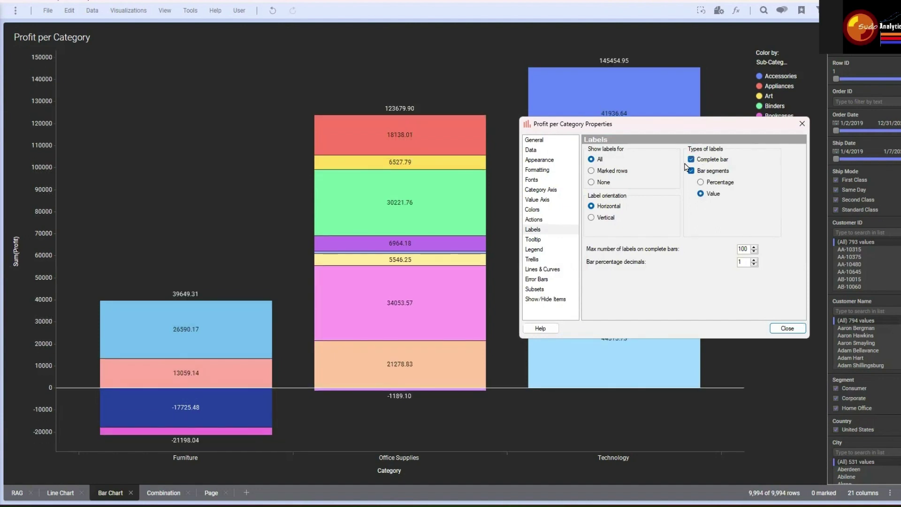
left_click(701, 183)
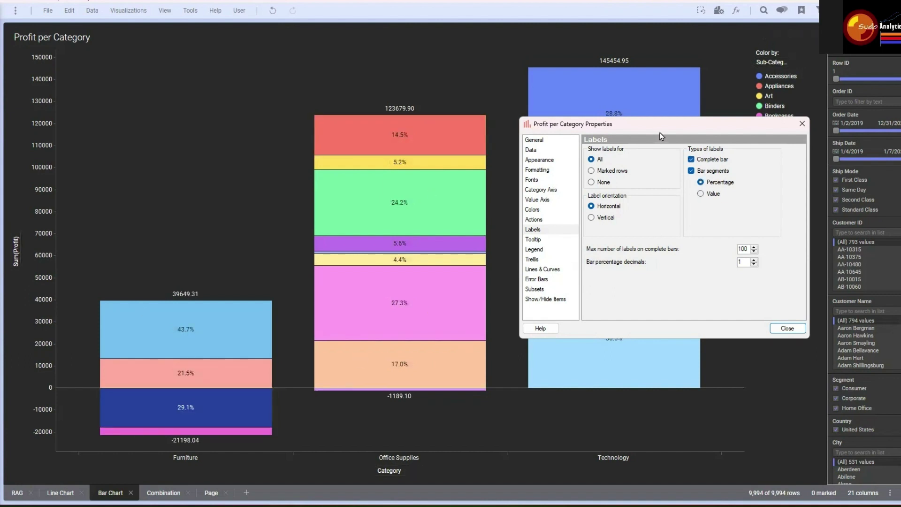
left_click_drag(587, 130, 193, 279)
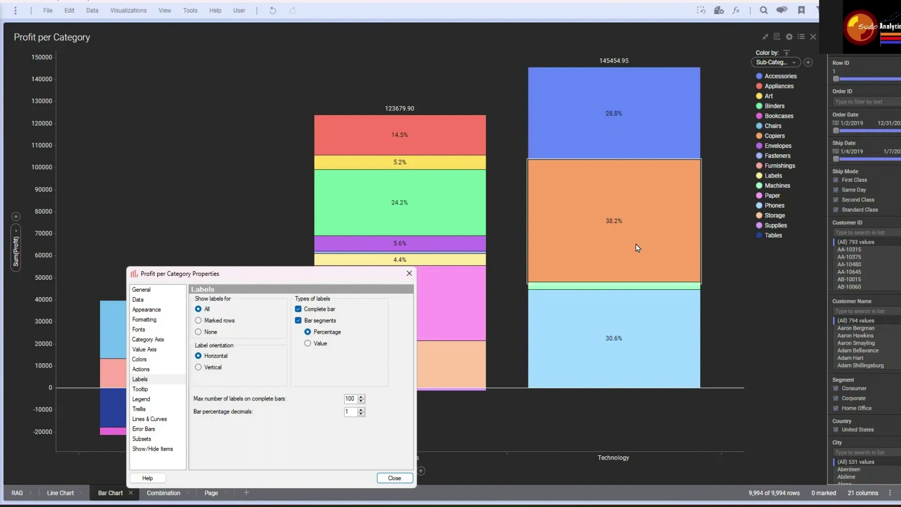
mouse_move(637, 244)
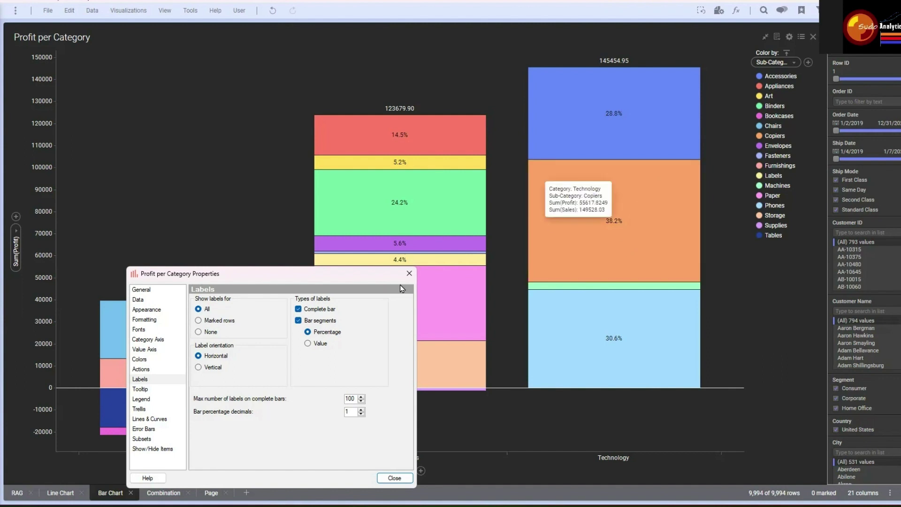
left_click(410, 273)
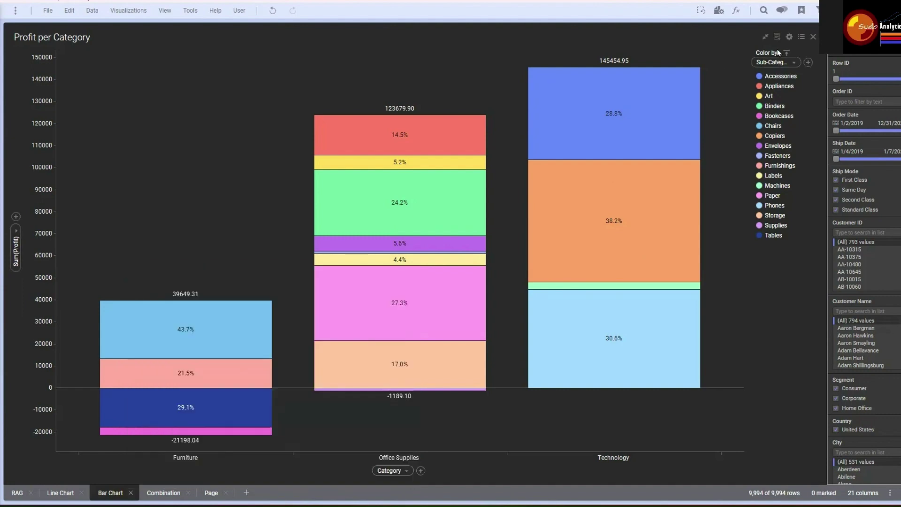
left_click(765, 37)
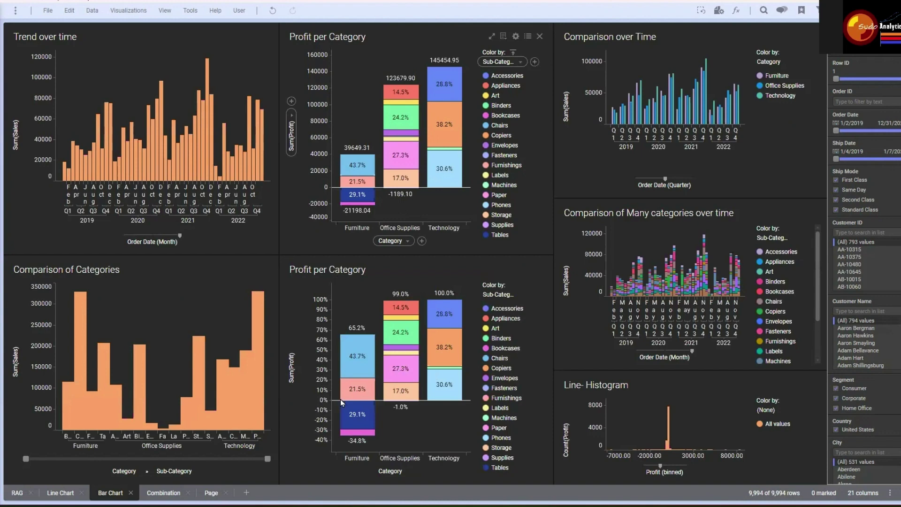
Step: Check the 100% Stacked Bars setting of the second Profit per Category chart, examine the chart enlarged, and restore the page layout
right_click(371, 303)
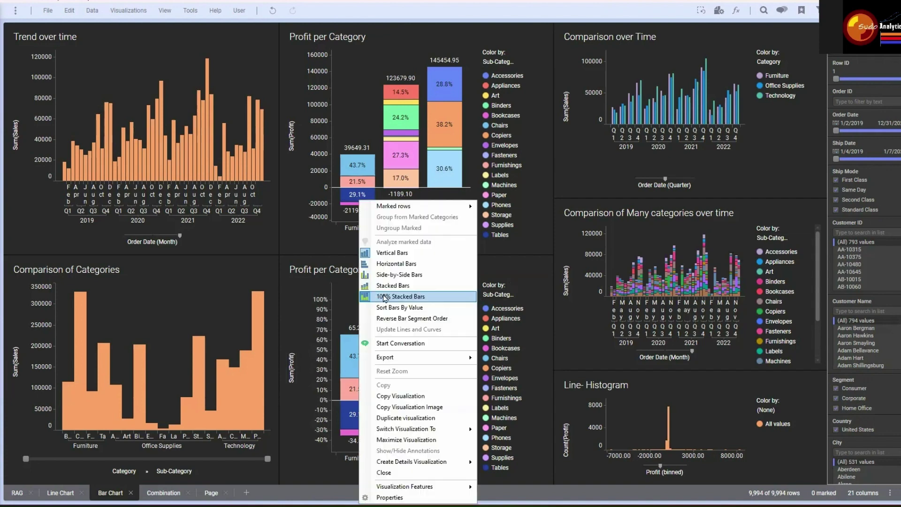
left_click(443, 300)
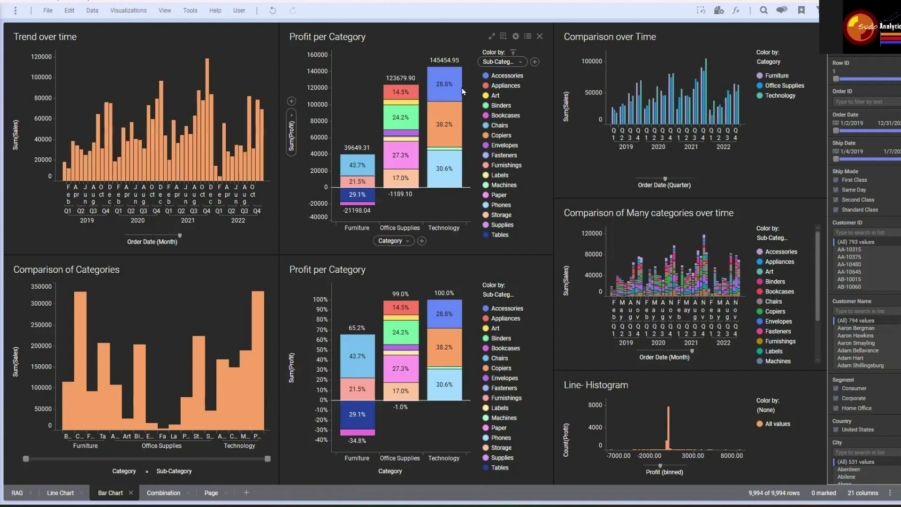
mouse_move(437, 71)
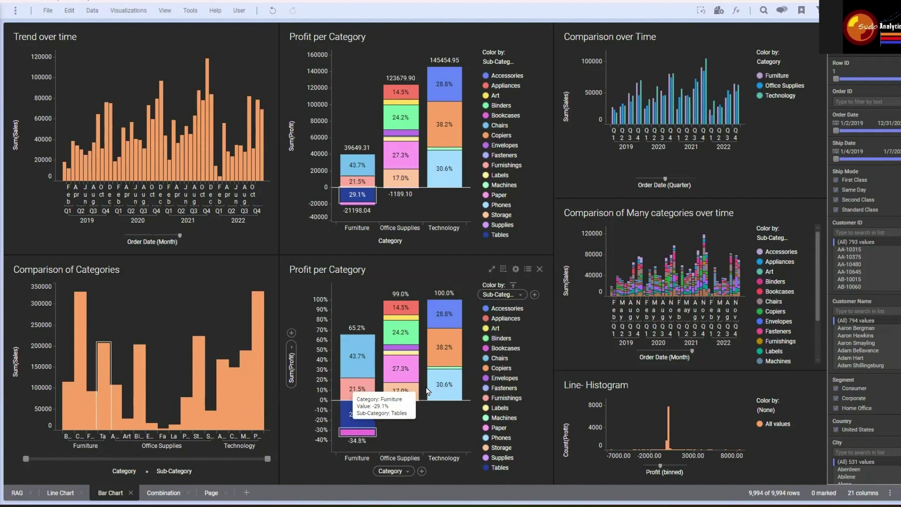
left_click(492, 268)
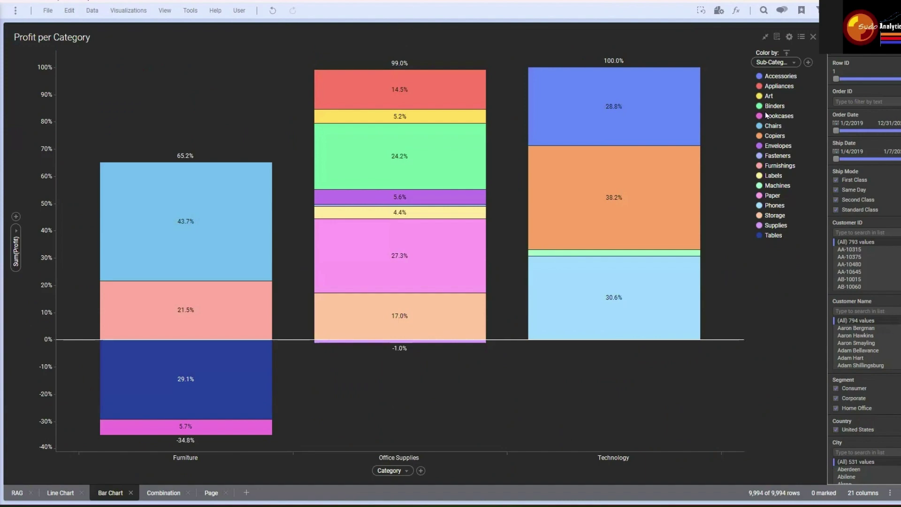
left_click(765, 37)
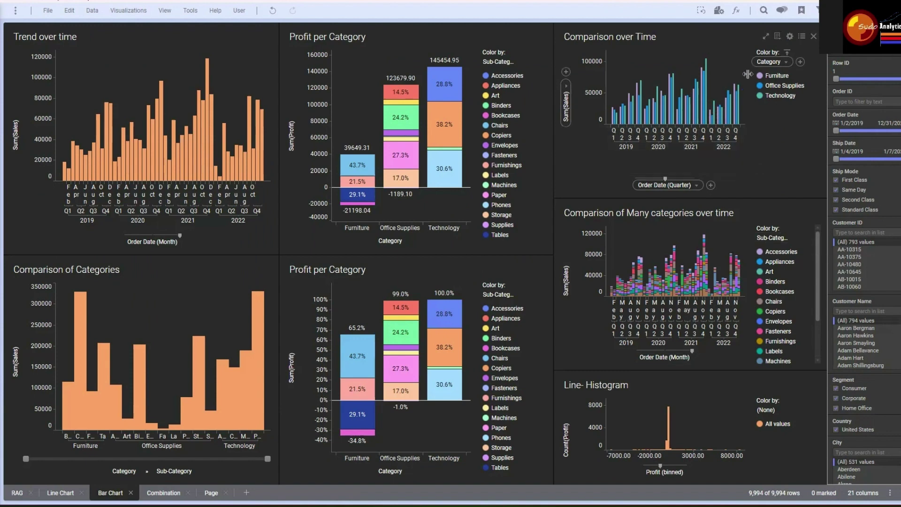
Step: Examine the Comparison over Time and Comparison of Many categories over time bar charts enlarged, restoring the page layout after each
left_click(765, 37)
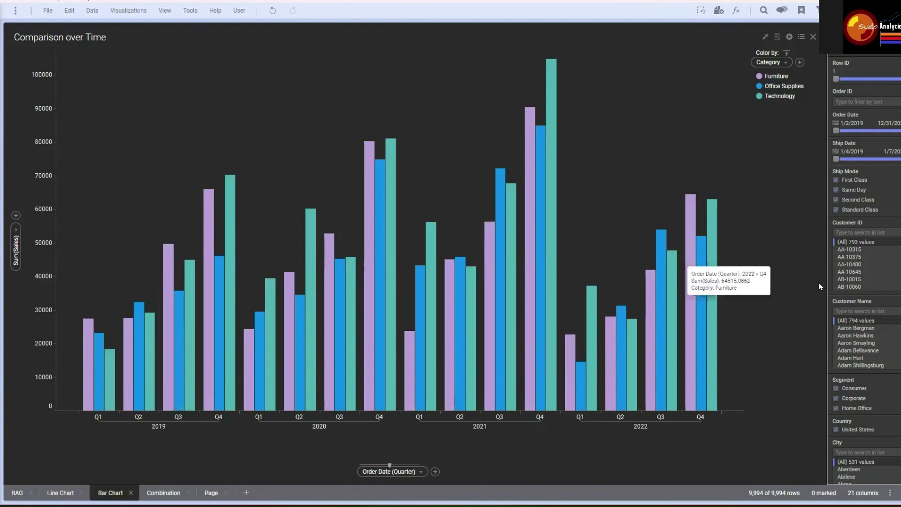
left_click(764, 40)
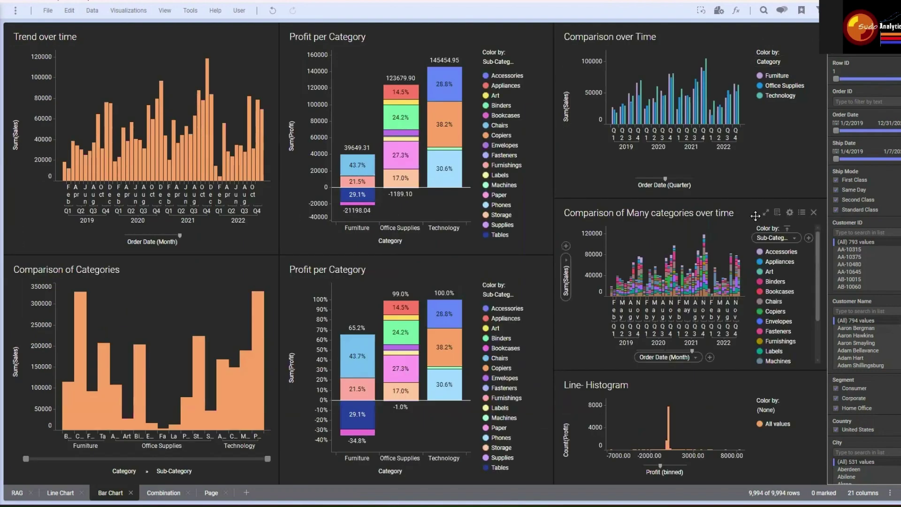
left_click(766, 212)
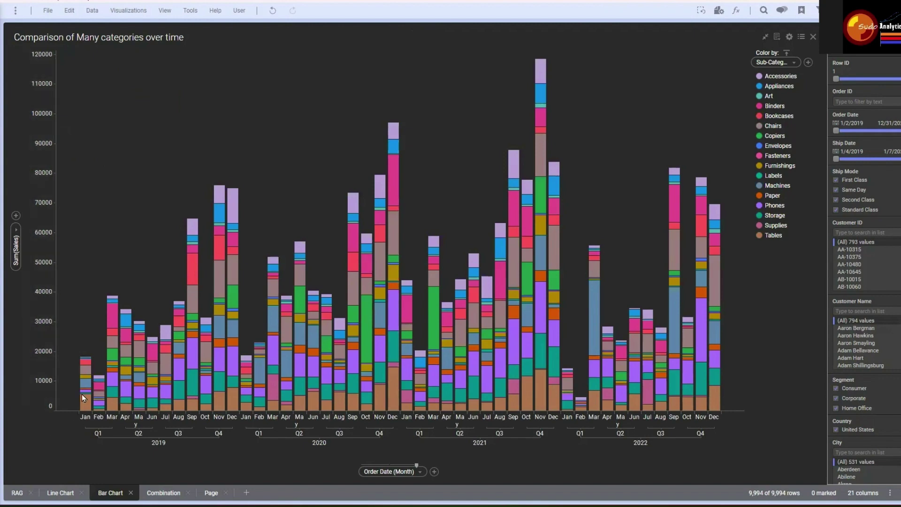
mouse_move(88, 359)
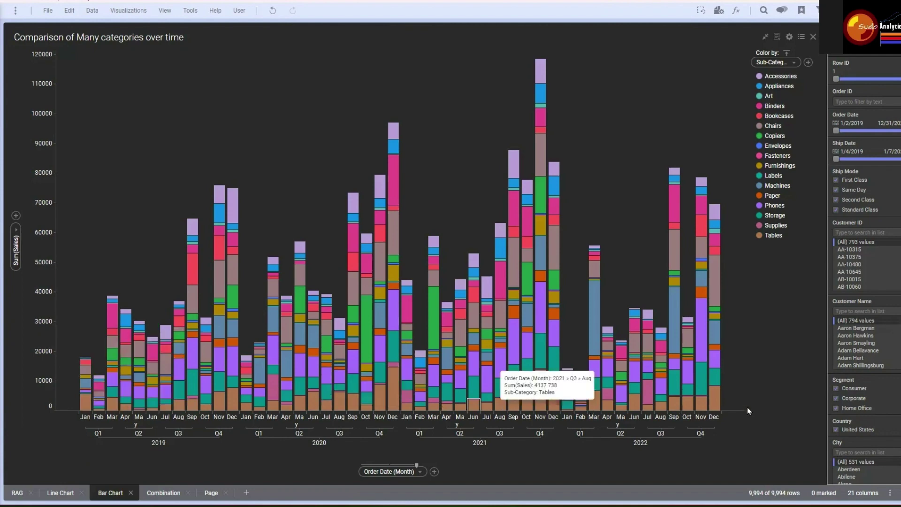
left_click(762, 36)
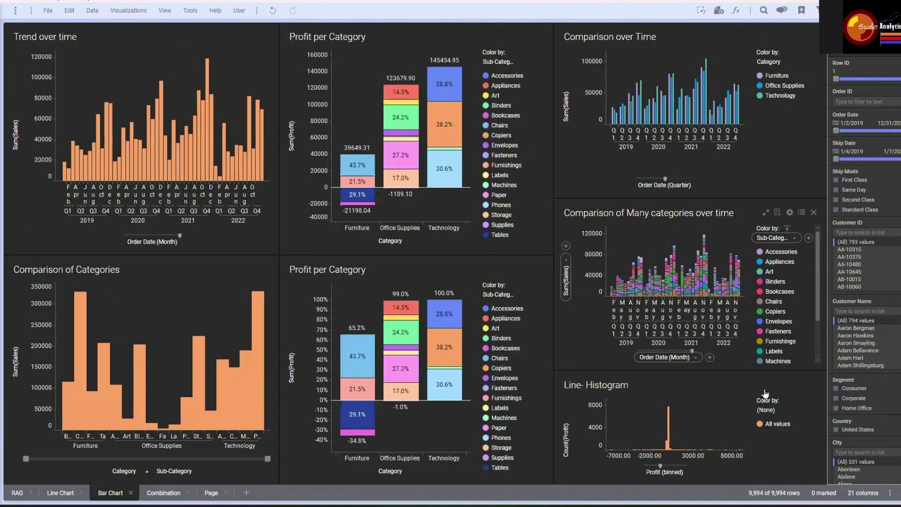
Step: Rename the Line- Histogram chart on the Bar Chart page to Histogram
double_click(578, 383)
key("BackSpace")
key("BackSpace")
key("BackSpace")
key("BackSpace")
key("BackSpace")
key("BackSpace")
key("Return")
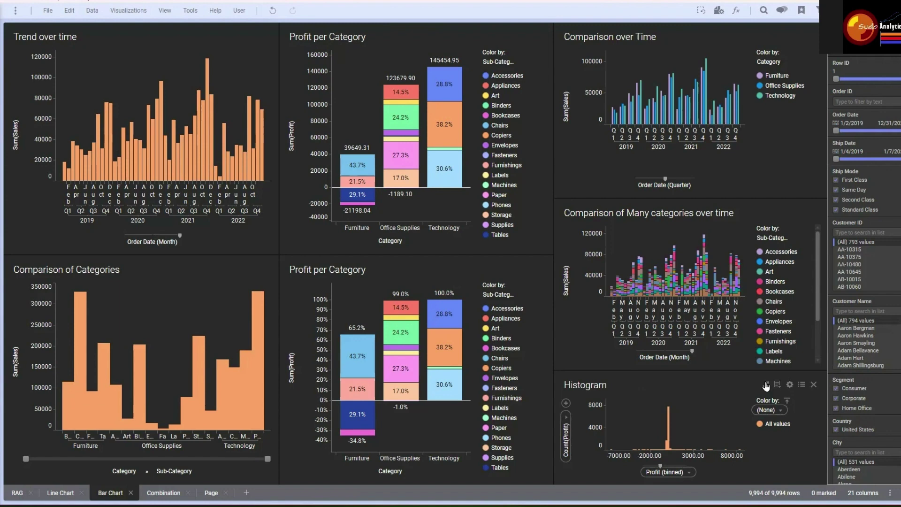
Step: Enlarge the Histogram chart and show its category axis zoom slider
left_click(766, 384)
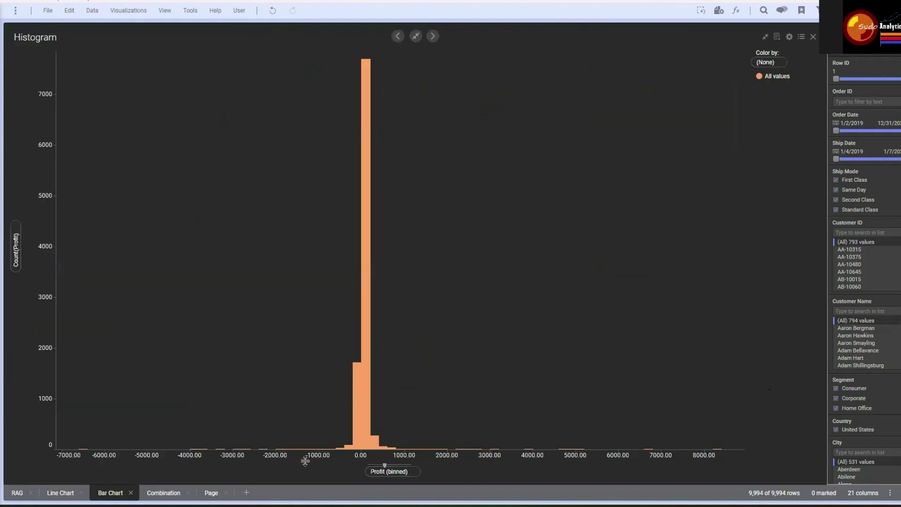
right_click(427, 492)
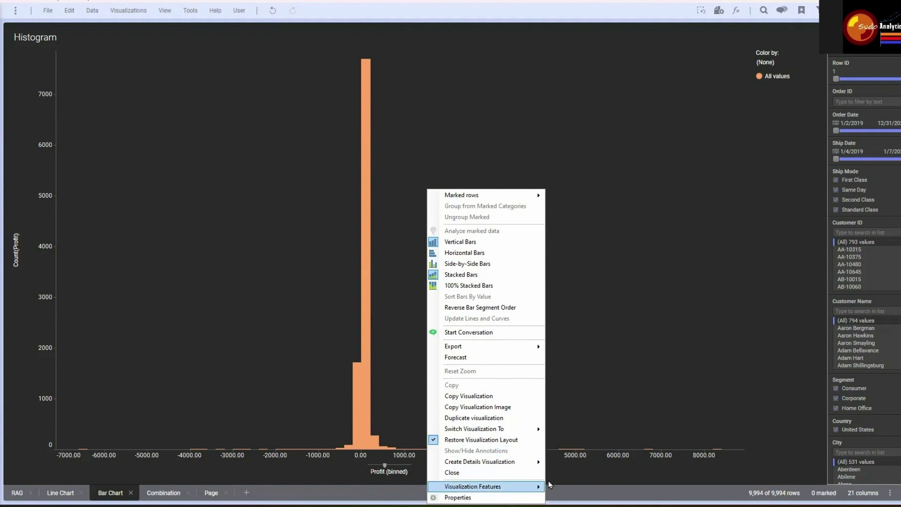
mouse_move(509, 491)
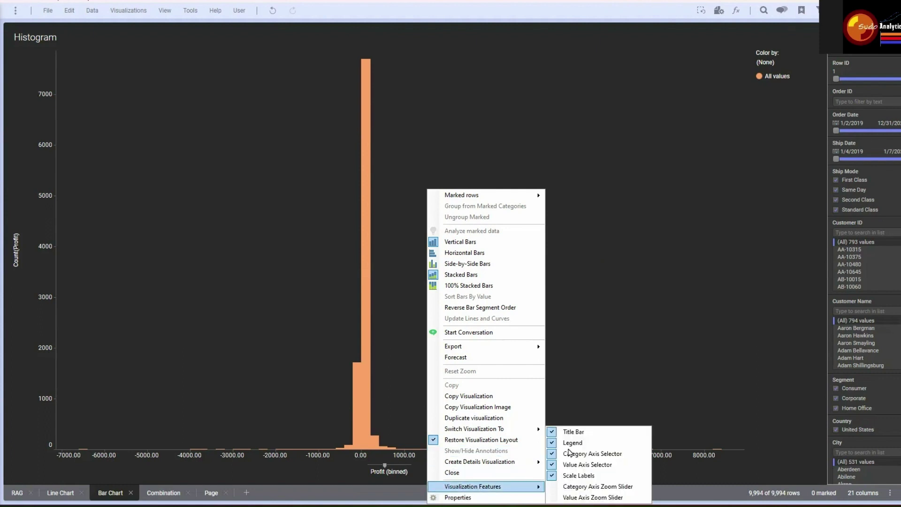
left_click(576, 488)
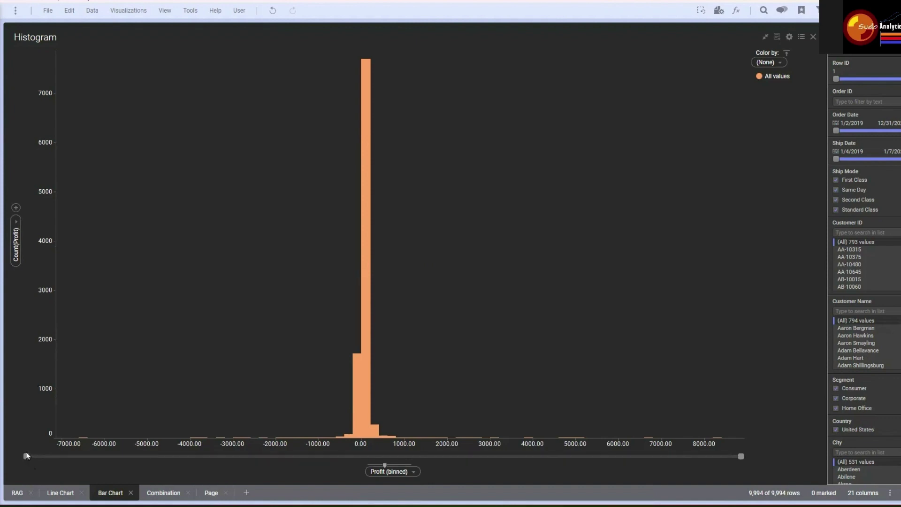
Step: Zoom the Histogram's profit axis to about -1200 to 700
left_click_drag(26, 456, 228, 457)
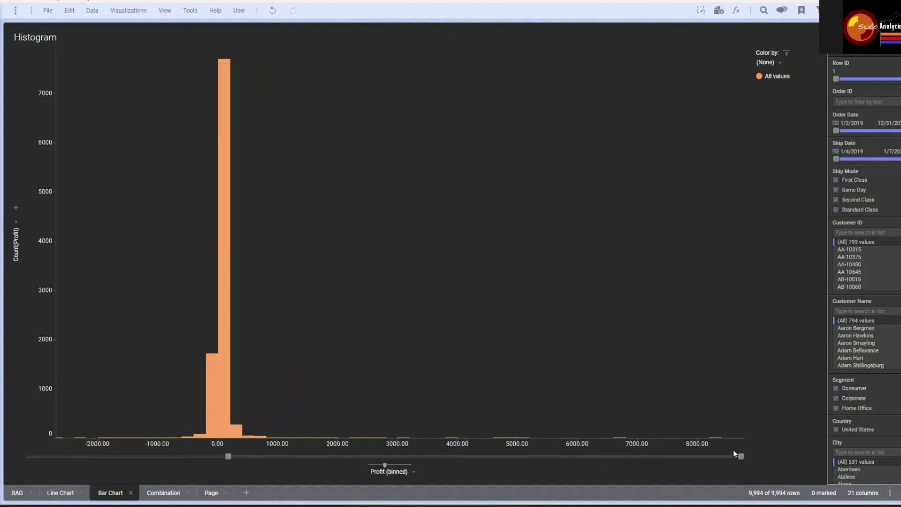
left_click_drag(741, 456, 597, 463)
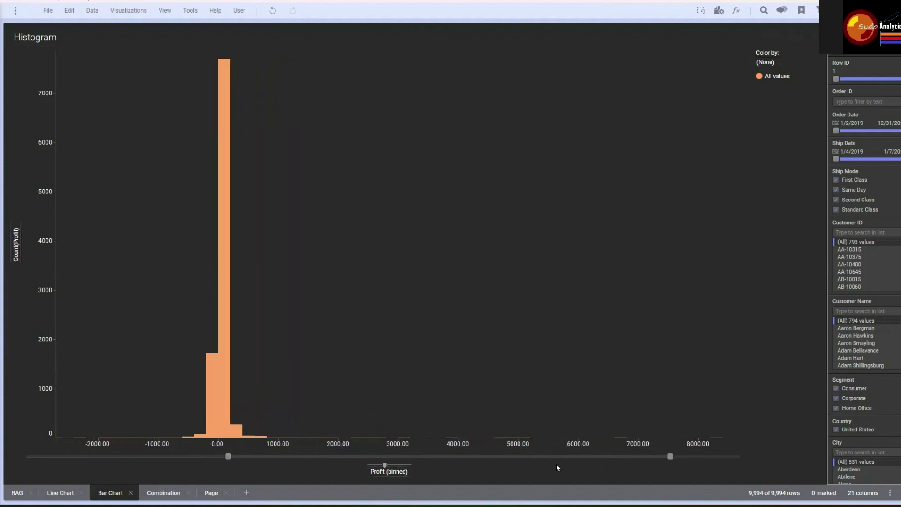
left_click_drag(399, 460, 376, 460)
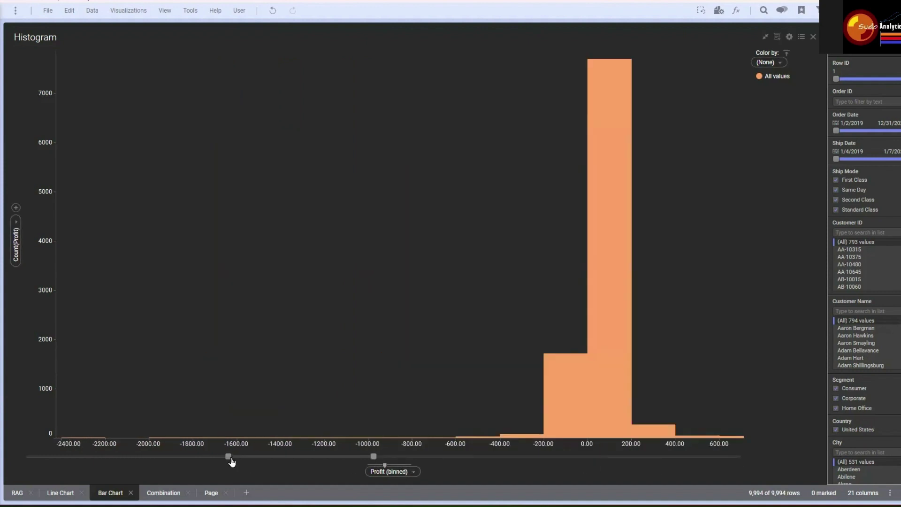
left_click(286, 455)
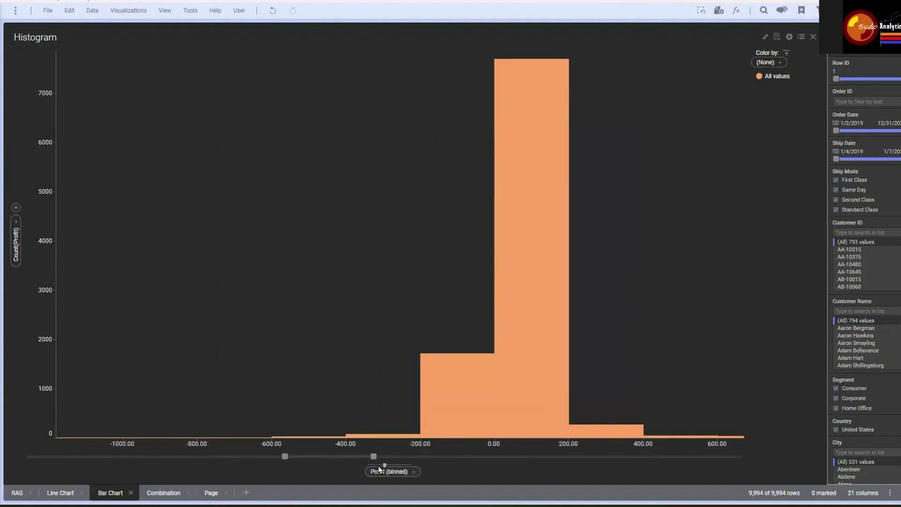
Step: Reset the Histogram's profit axis to its full range, widen the profit bins to 500, and restore the page layout
double_click(378, 456)
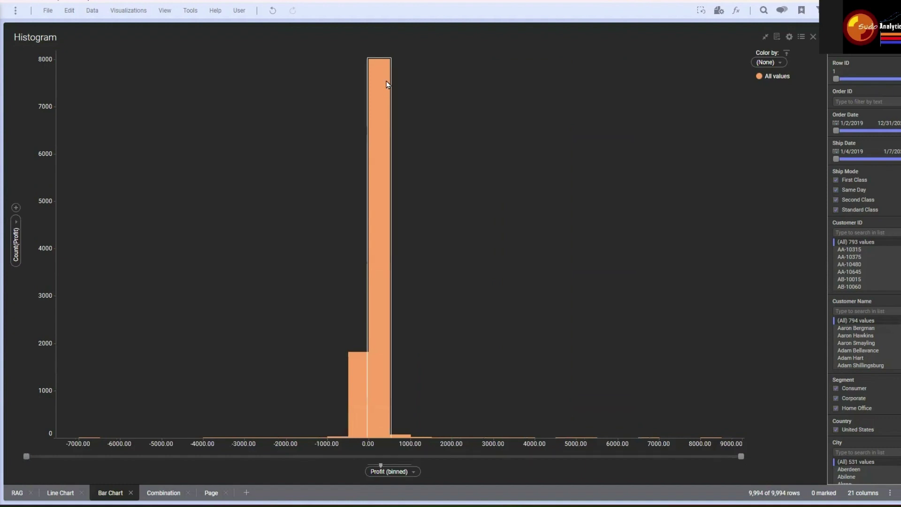
mouse_move(388, 81)
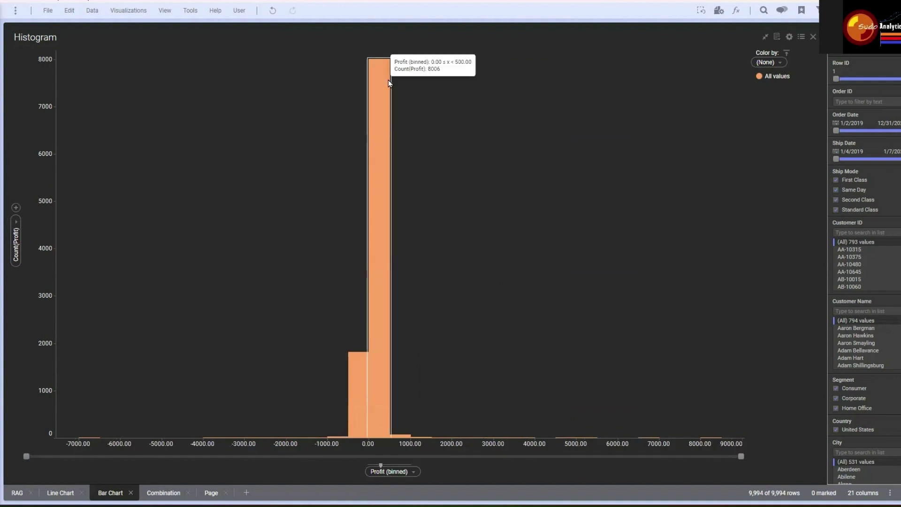
left_click(766, 37)
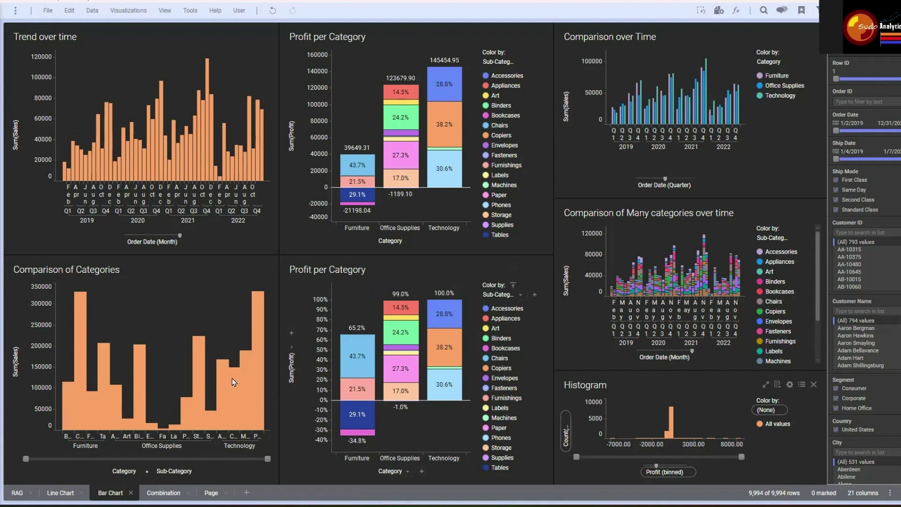
mouse_move(232, 378)
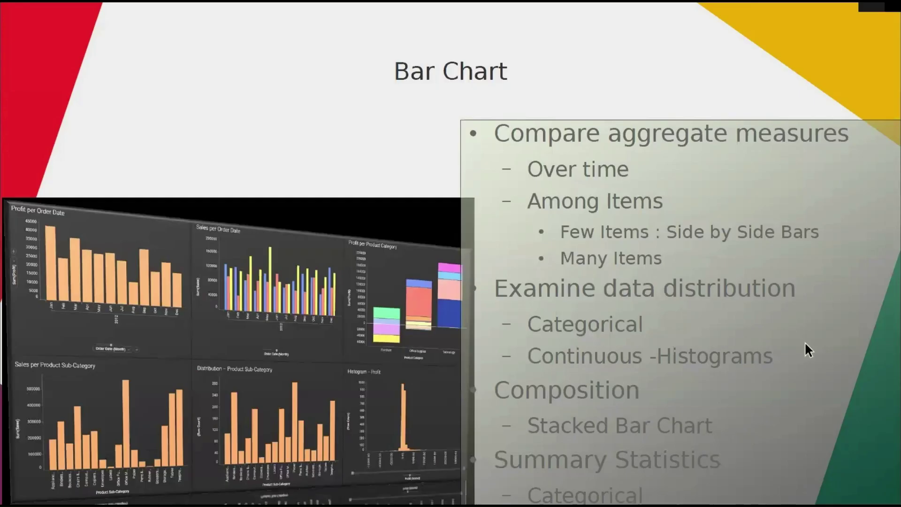
left_click(805, 344)
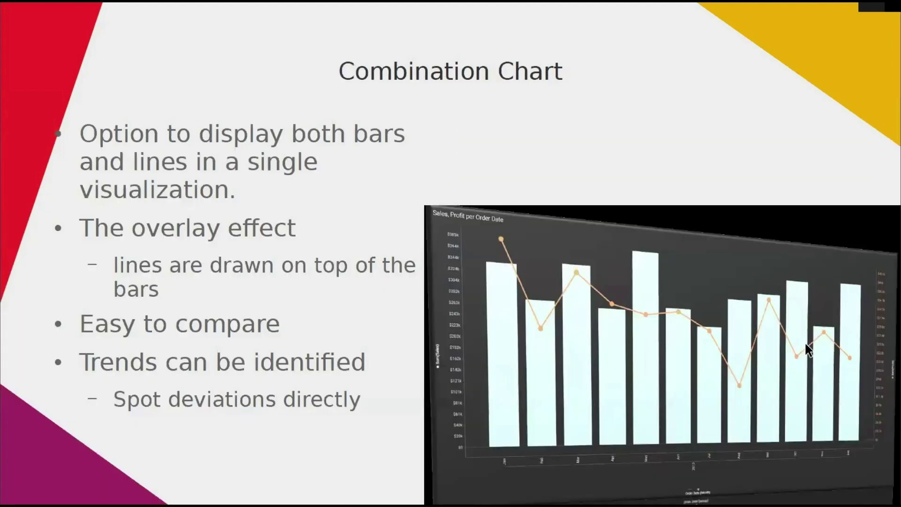
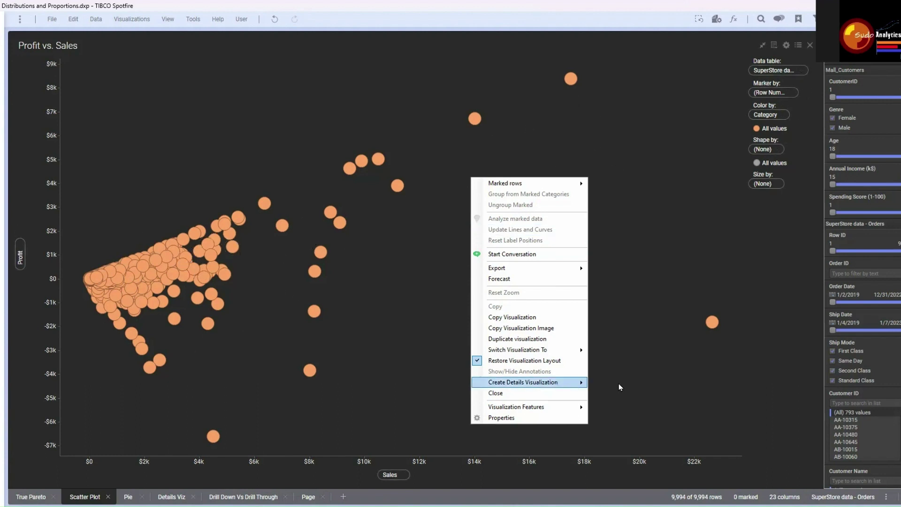
Step: Show the straight line fit on the Profit vs. Sales scatter plot, with one line per trellis panel instead of per color
left_click(507, 416)
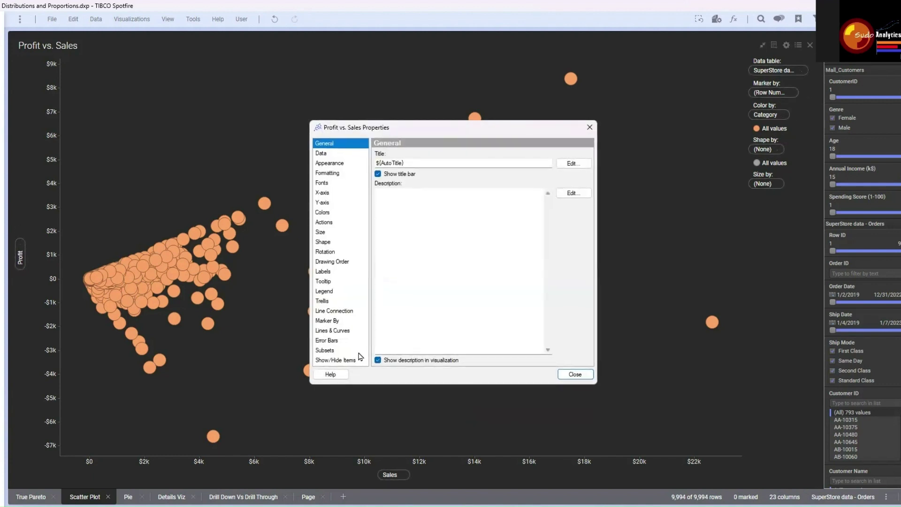
left_click(334, 272)
left_click(335, 281)
left_click(335, 320)
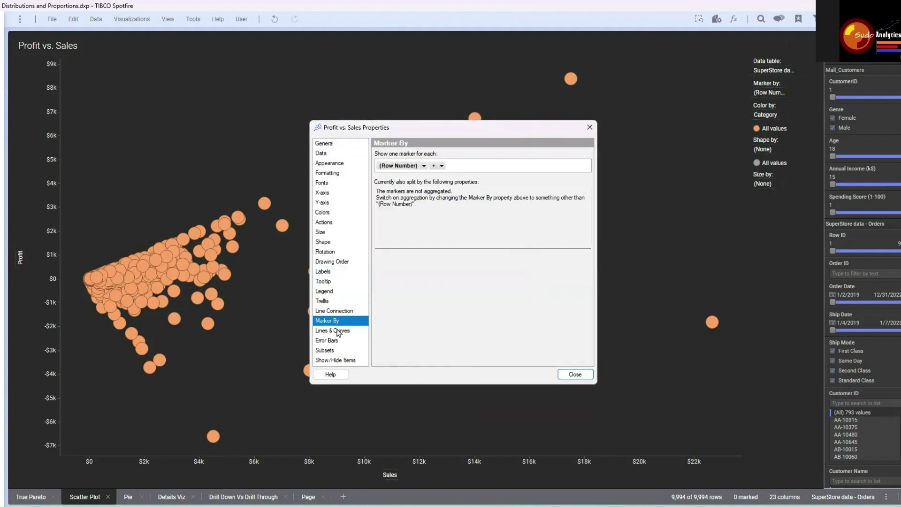
left_click(333, 330)
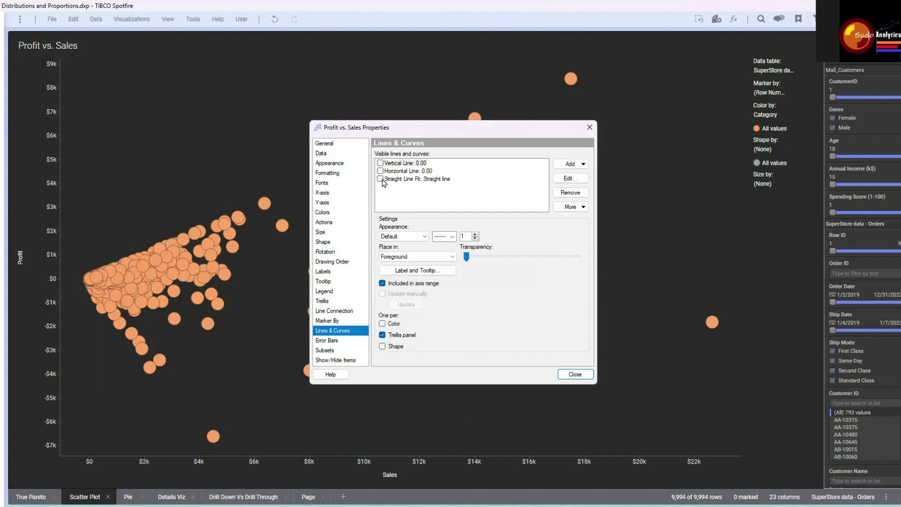
left_click(380, 179)
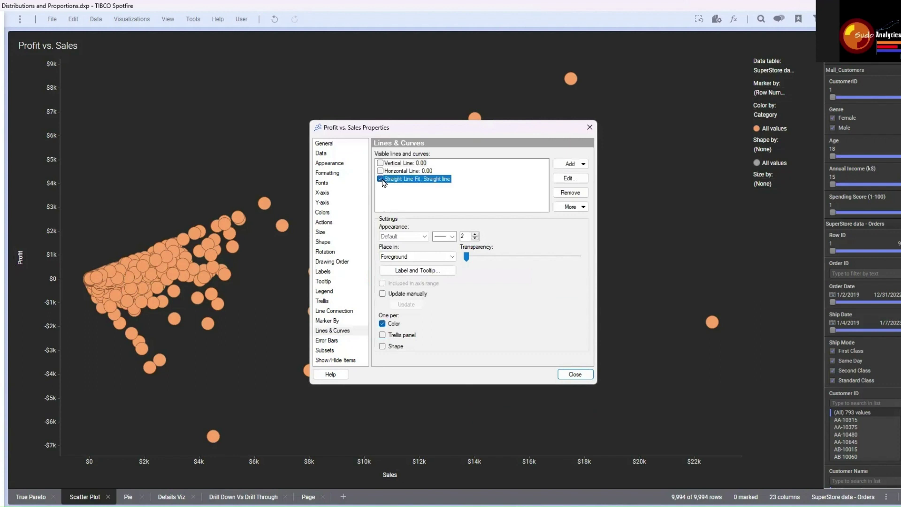
left_click(382, 335)
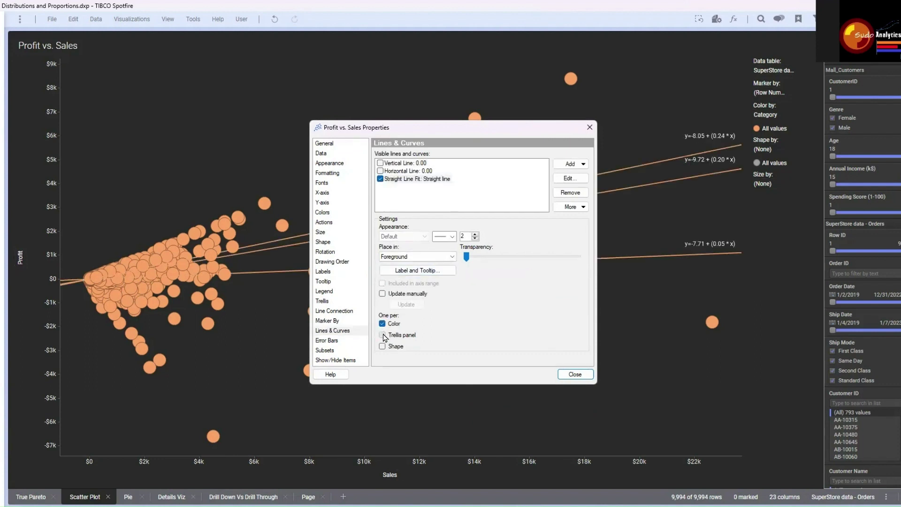
left_click(383, 323)
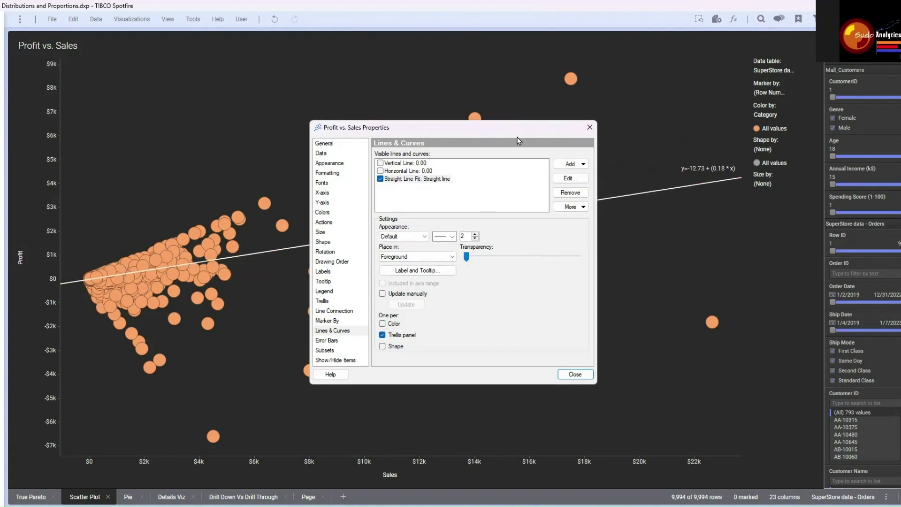
Step: Examine the straight line fit against the scatter plot's markers, keeping the properties dialog clear of the areas being viewed
left_click_drag(518, 137, 676, 254)
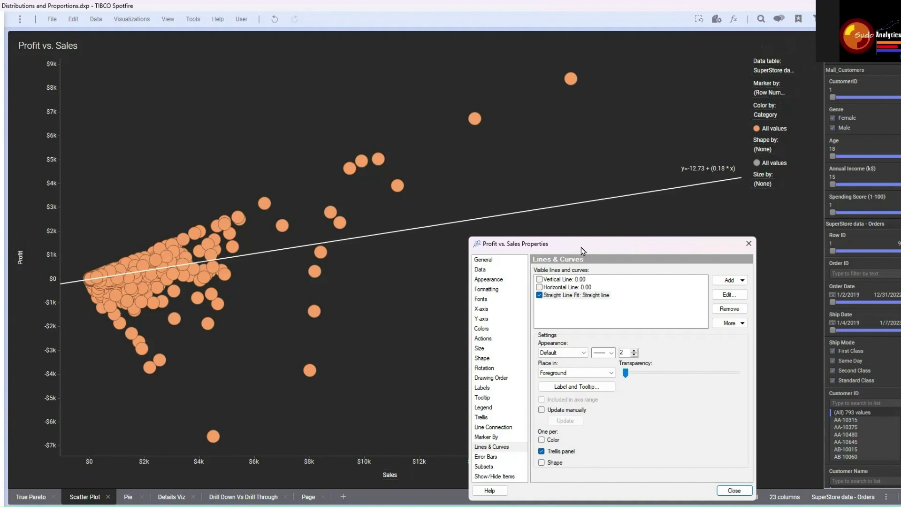
left_click_drag(577, 243, 513, 108)
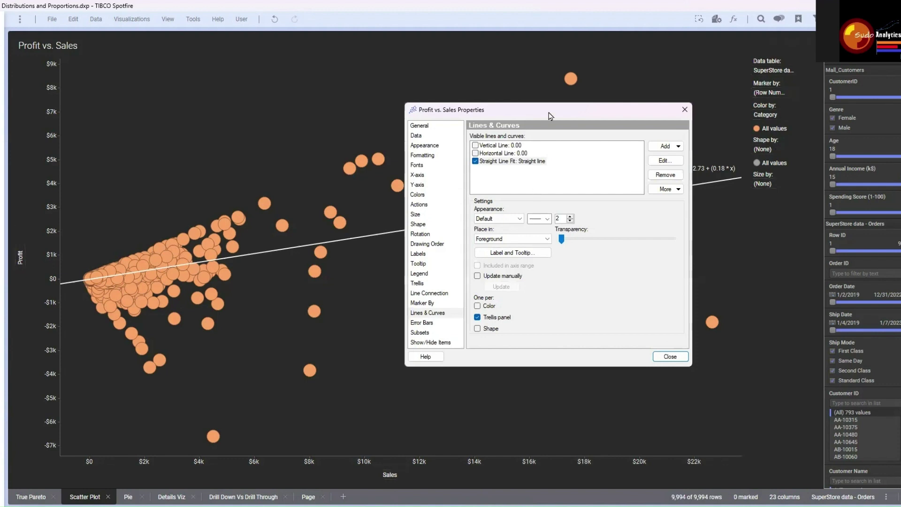
left_click_drag(550, 119, 743, 253)
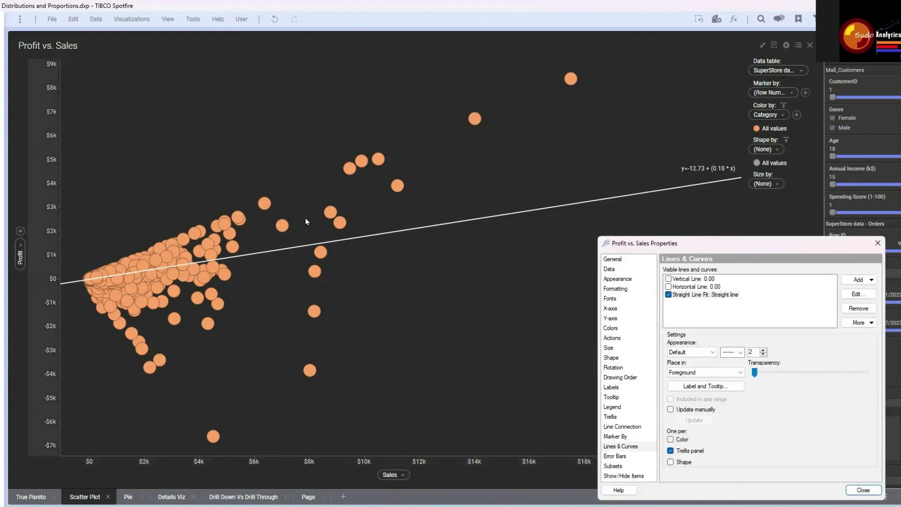
left_click_drag(716, 251, 492, 232)
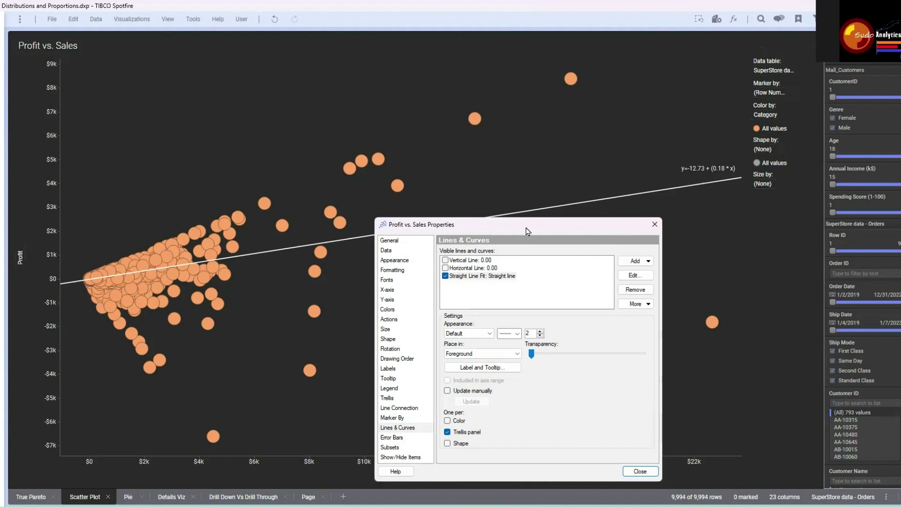
left_click_drag(527, 230, 456, 149)
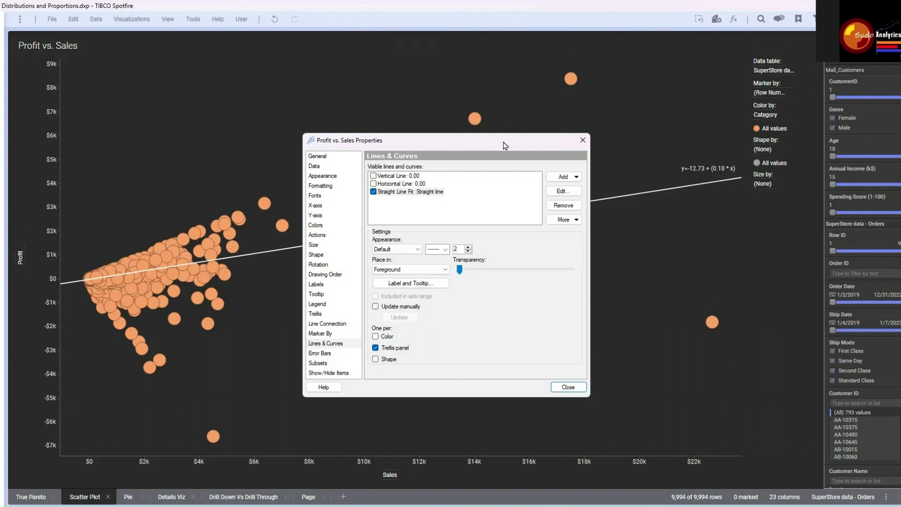
left_click_drag(504, 146, 596, 469)
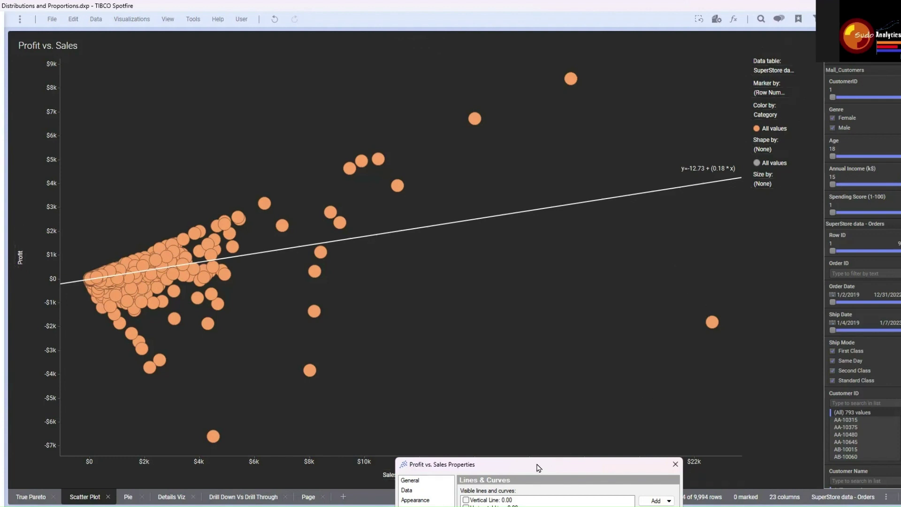
left_click_drag(538, 468, 476, 220)
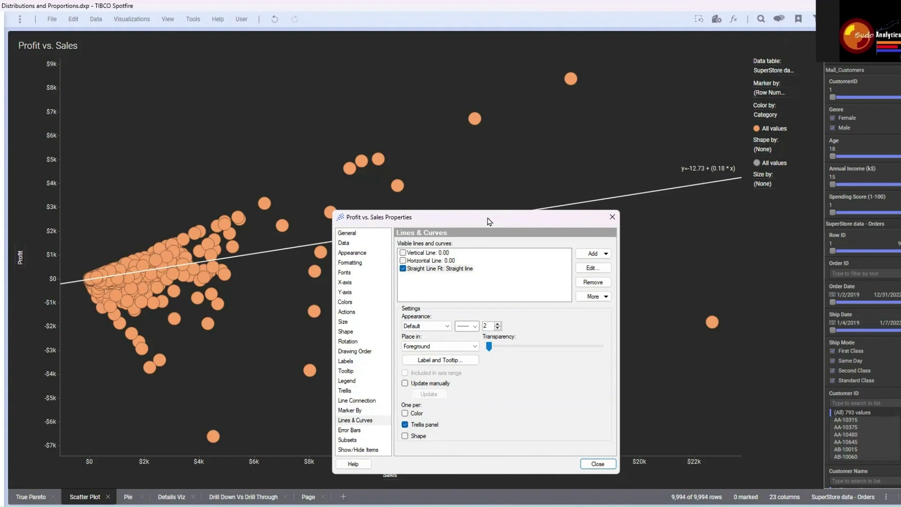
left_click_drag(489, 222, 319, 218)
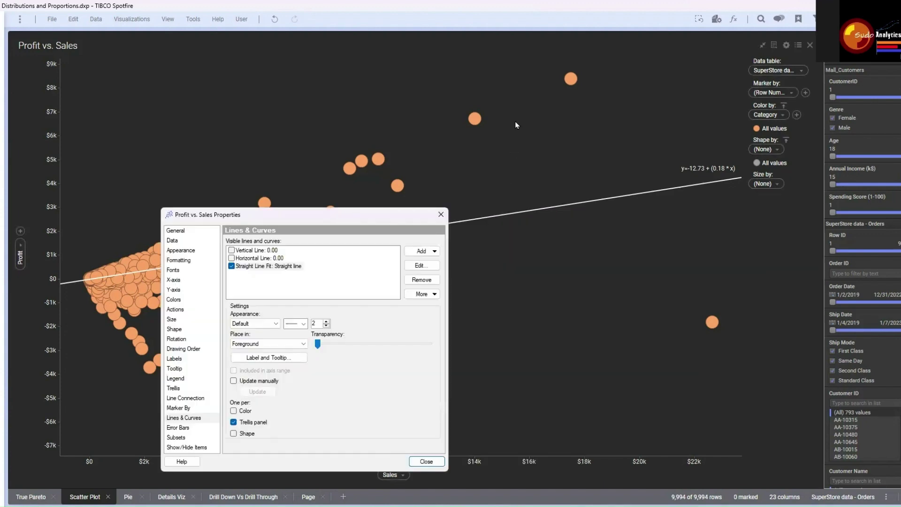
Step: Mark the two outliers with sales above $17k in the scatter plot and filter them out
left_click(722, 348)
left_click_drag(720, 345, 554, 56)
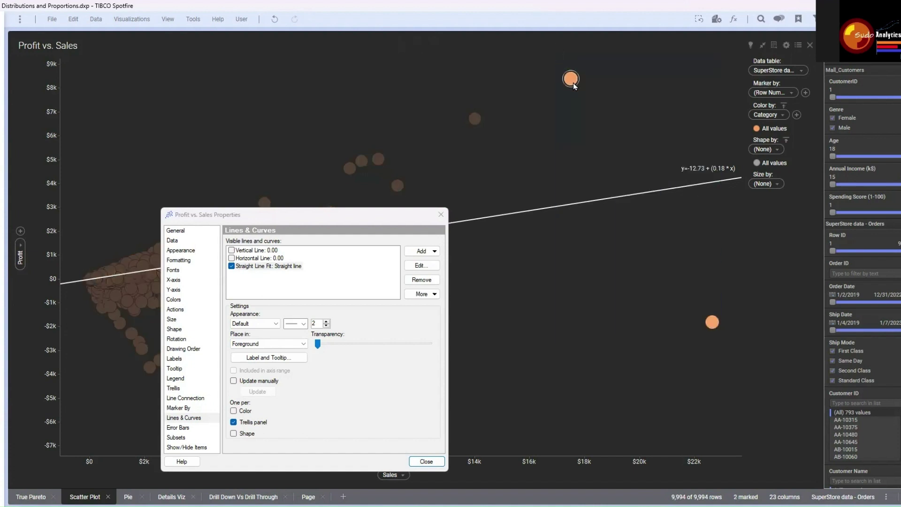
right_click(573, 83)
mouse_move(585, 89)
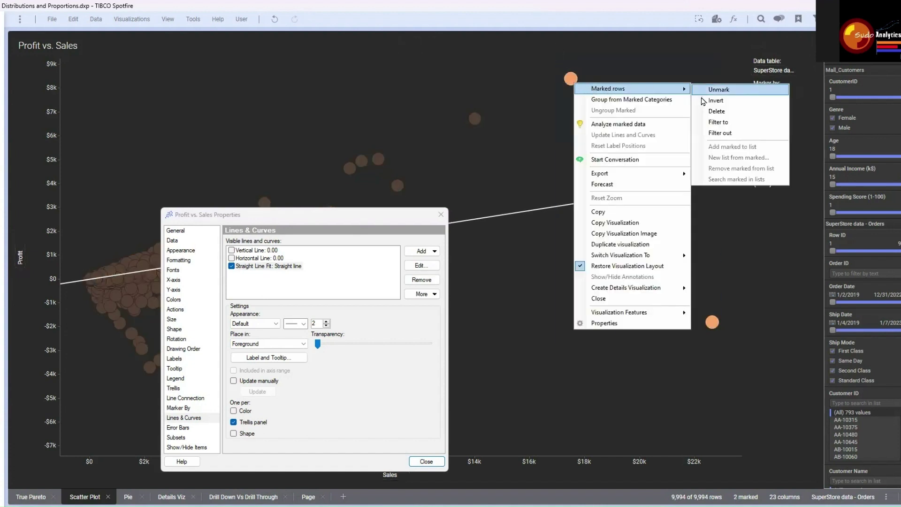
left_click(732, 134)
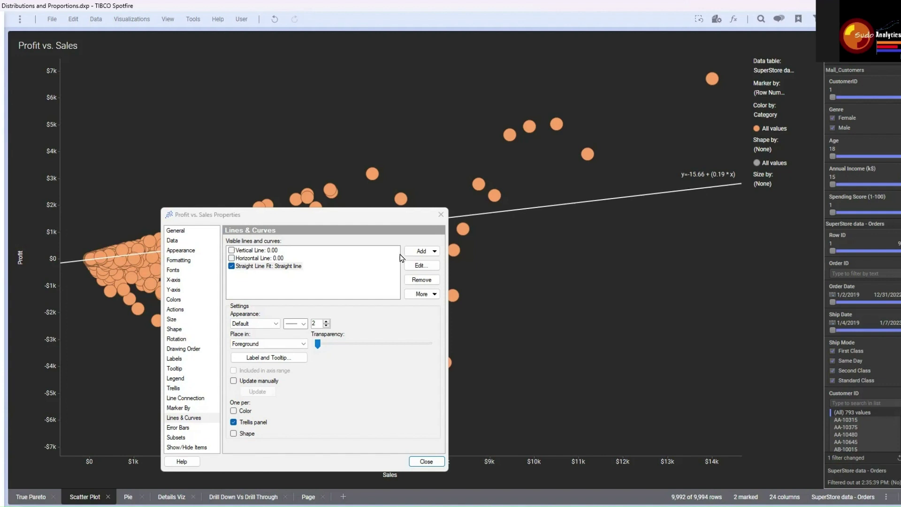
Step: Mark the remaining outlier near $14k sales and filter it out of the scatter plot
left_click_drag(685, 59, 734, 120)
right_click(711, 80)
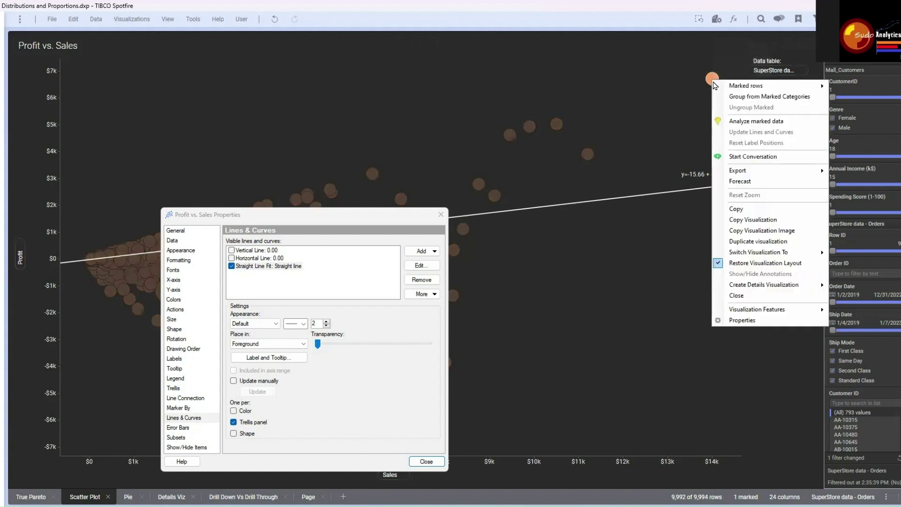
mouse_move(754, 88)
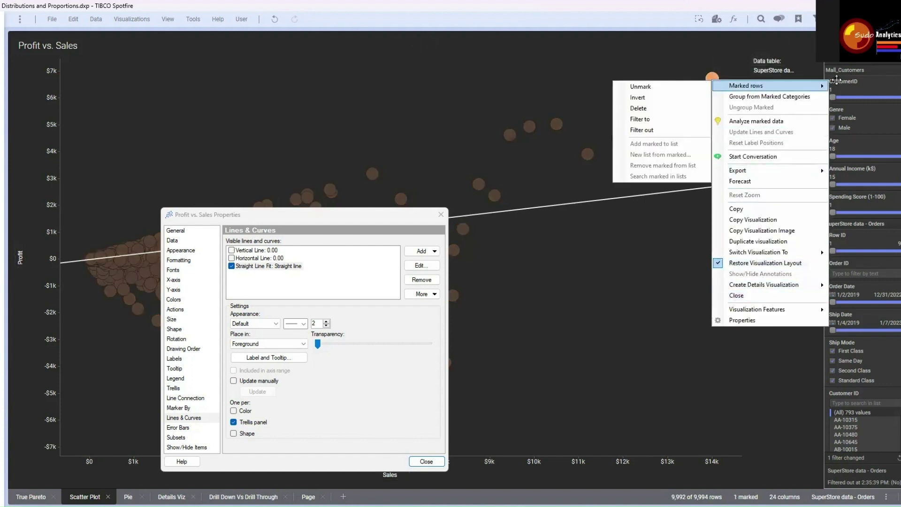
left_click(651, 130)
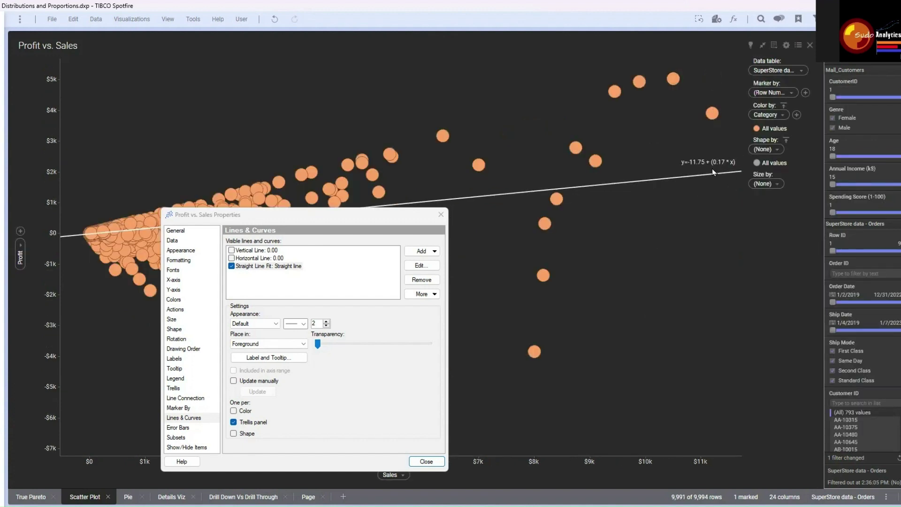
left_click(309, 231)
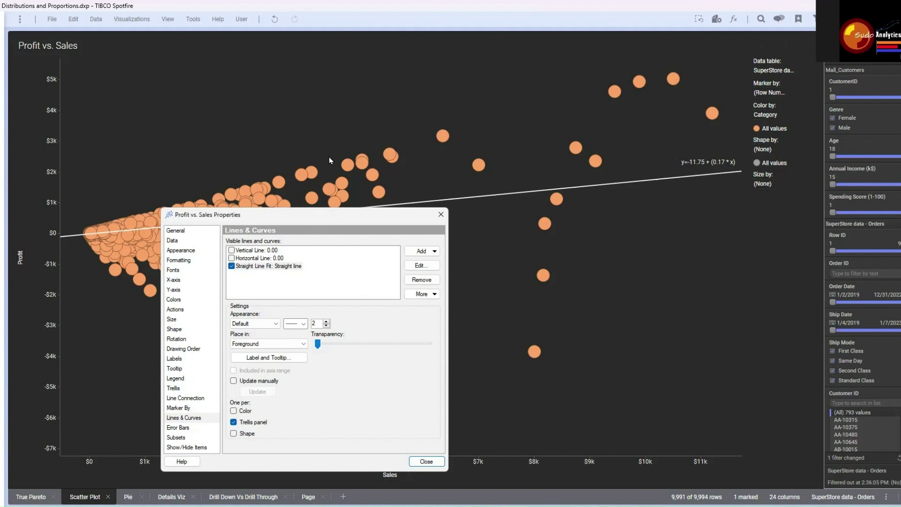
Step: Set the scatter plot's color mode to Categorical so the markers are colored by Category
left_click(174, 299)
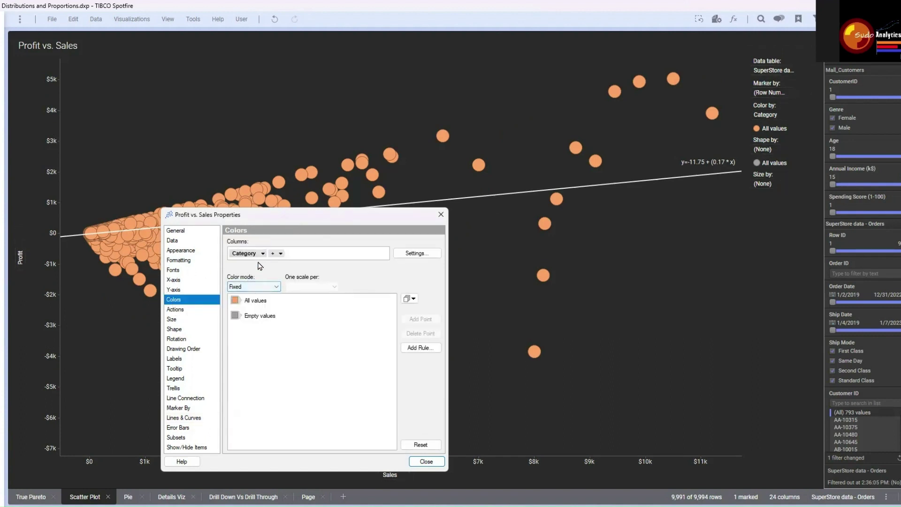
left_click(264, 287)
left_click(260, 300)
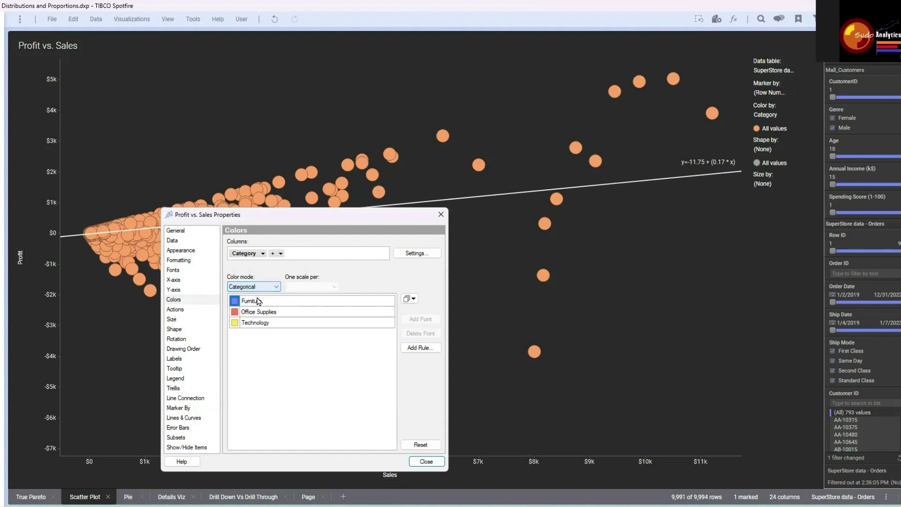
left_click_drag(295, 215, 304, 350)
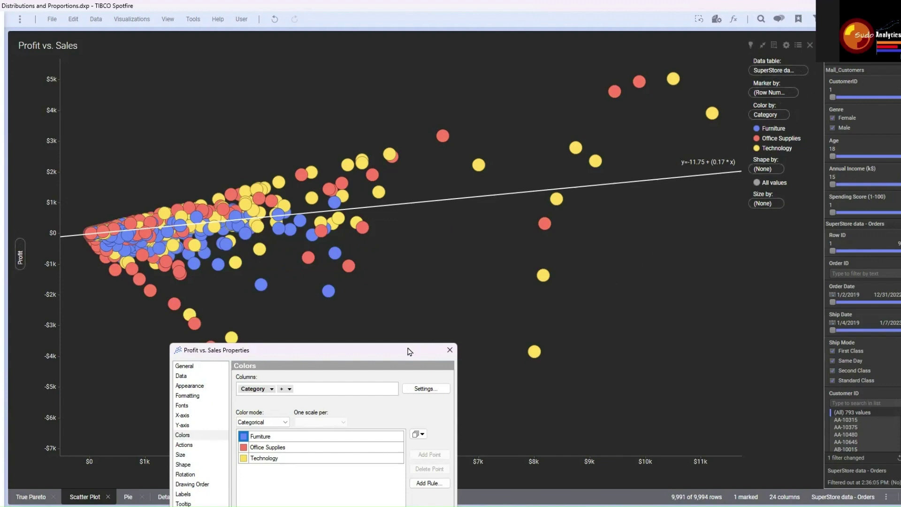
left_click_drag(405, 346, 419, 138)
Step: Set the straight line fit to one line per color instead of per trellis panel, and close the properties
left_click(207, 346)
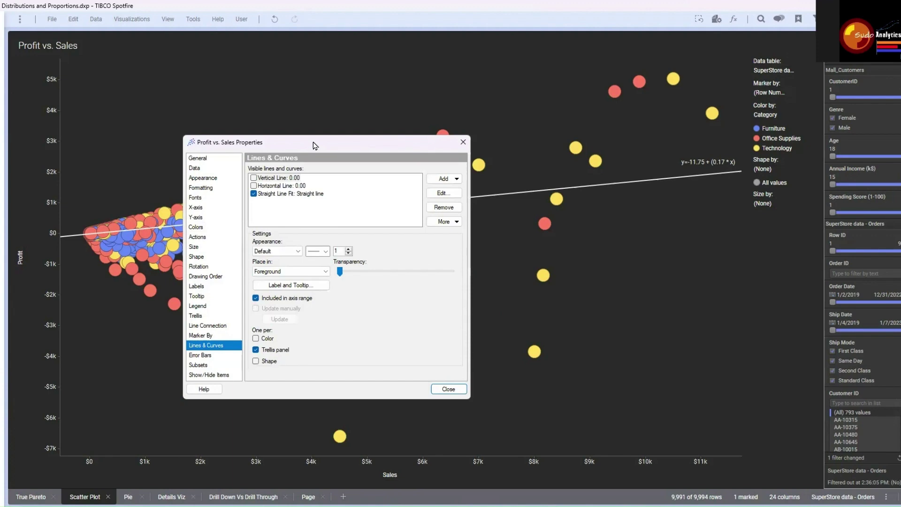
left_click_drag(314, 146, 784, 213)
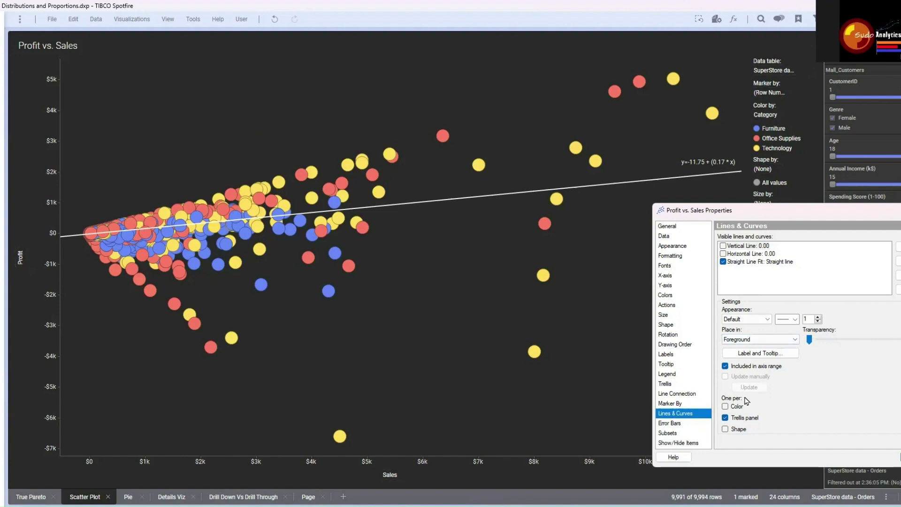
left_click(758, 264)
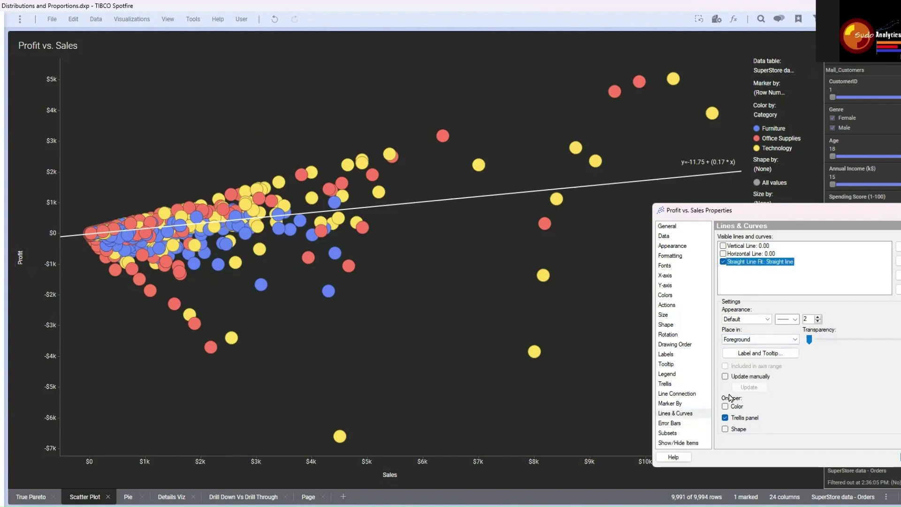
left_click(725, 418)
left_click(725, 418)
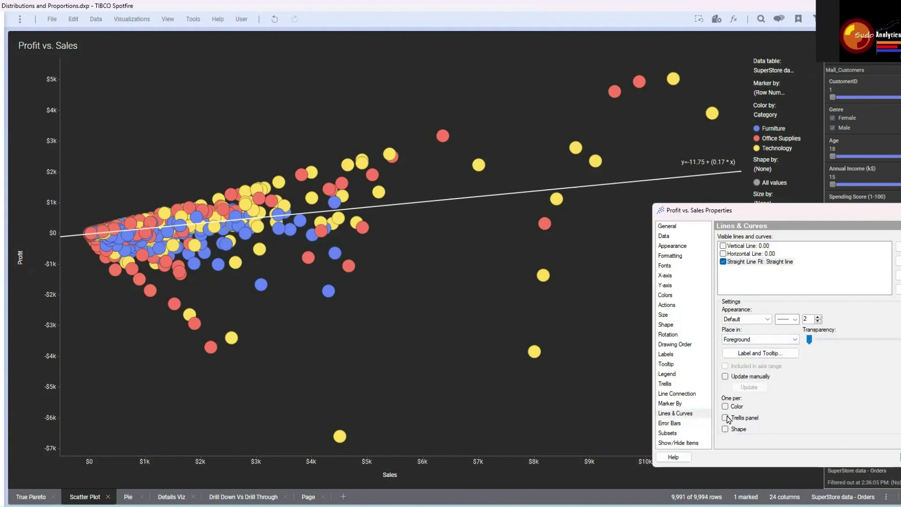
left_click(725, 407)
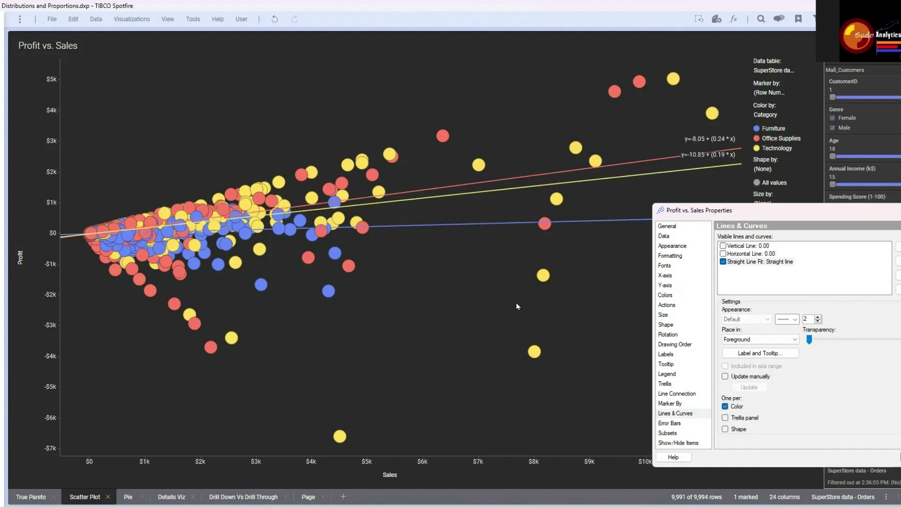
left_click_drag(714, 212, 414, 309)
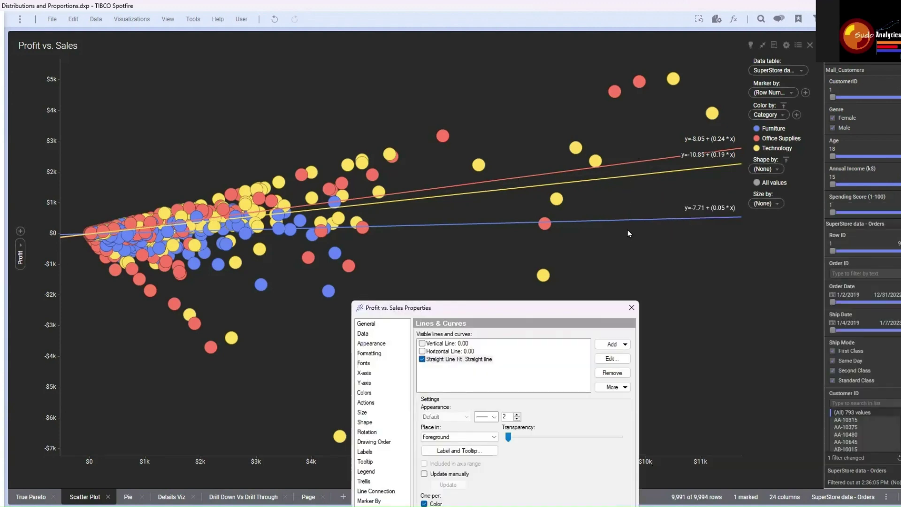
left_click_drag(565, 316, 439, 312)
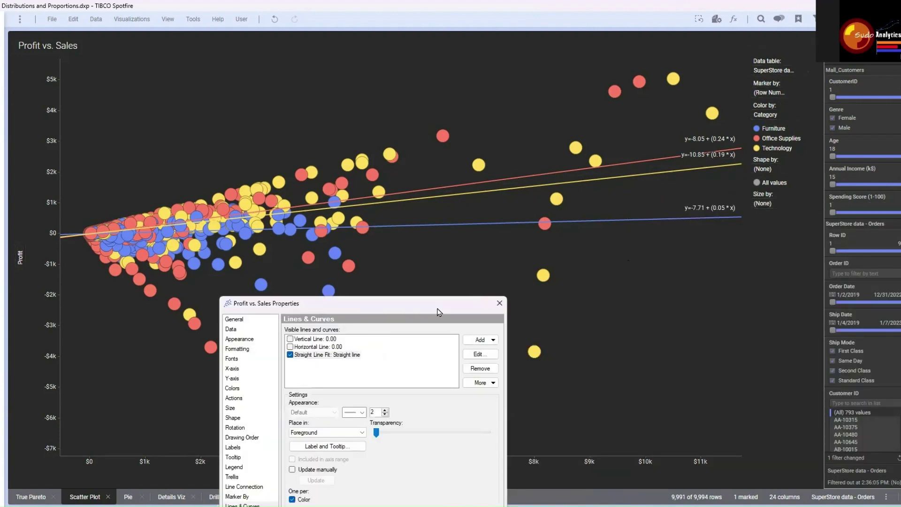
left_click(502, 306)
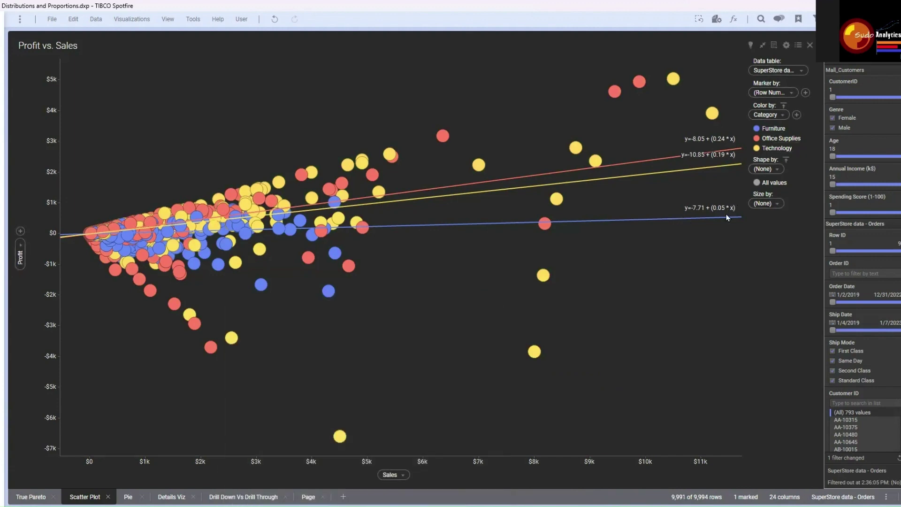
mouse_move(725, 220)
scroll(837, 216, "down", 3)
scroll(838, 227, "down", 8)
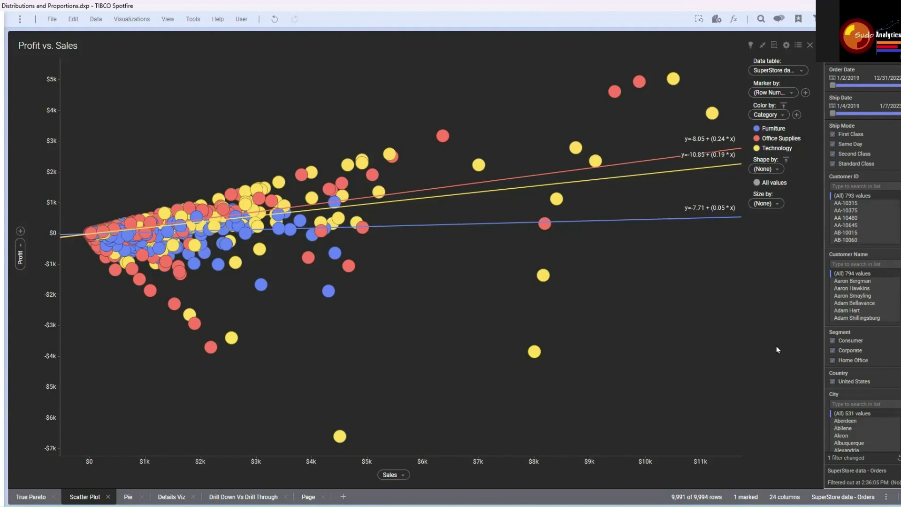
Step: Filter the Profit vs. Sales scatter plot to the Home Office segment alone, then to Corporate alone, to compare the category fit lines
left_click(832, 341)
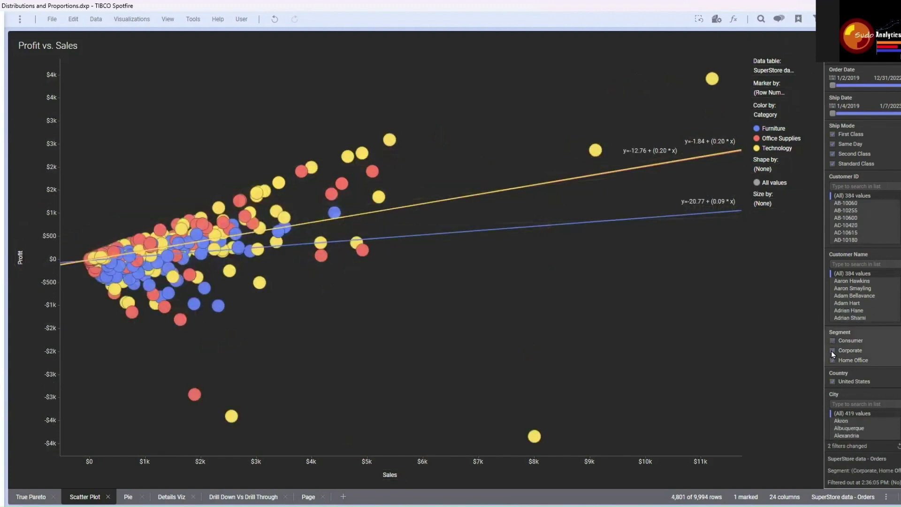
left_click(832, 351)
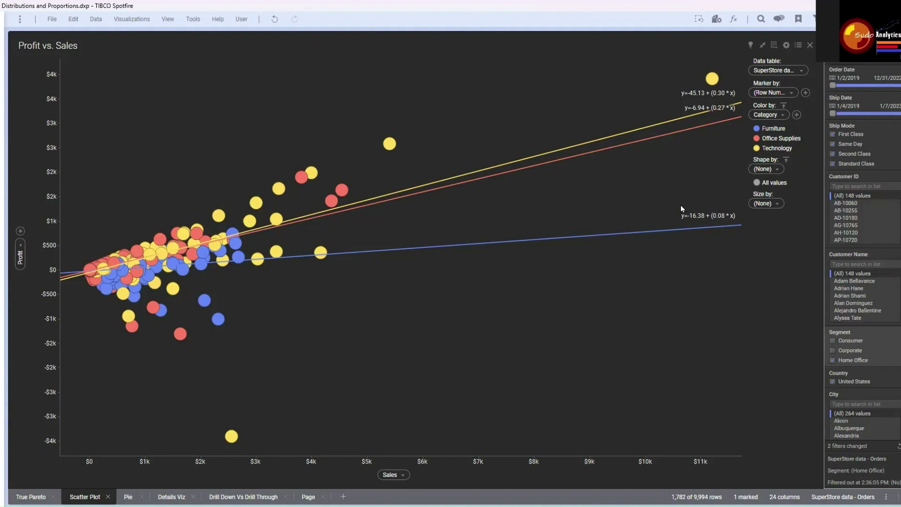
left_click(832, 359)
left_click(832, 351)
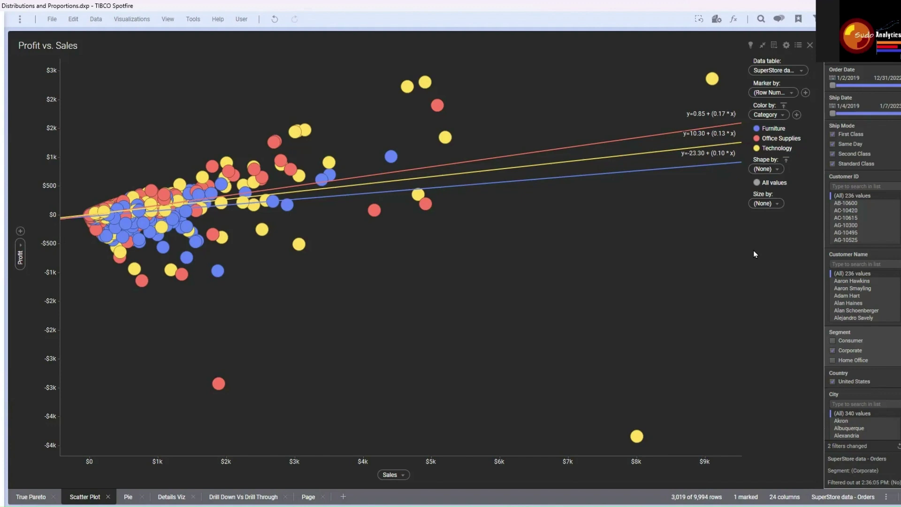
Step: Filter the scatter plot to the Consumer segment alone, then include Corporate as well to compare the fit lines
left_click(832, 340)
left_click(832, 350)
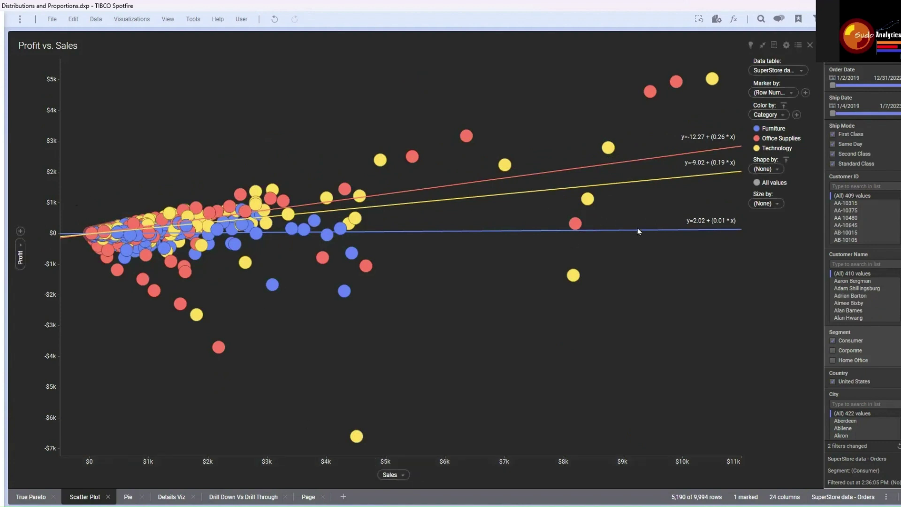
left_click(832, 353)
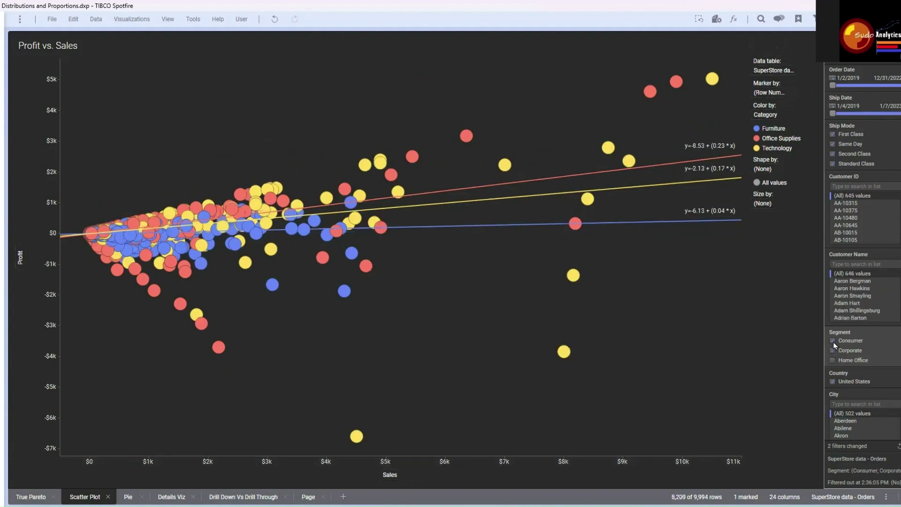
left_click(832, 342)
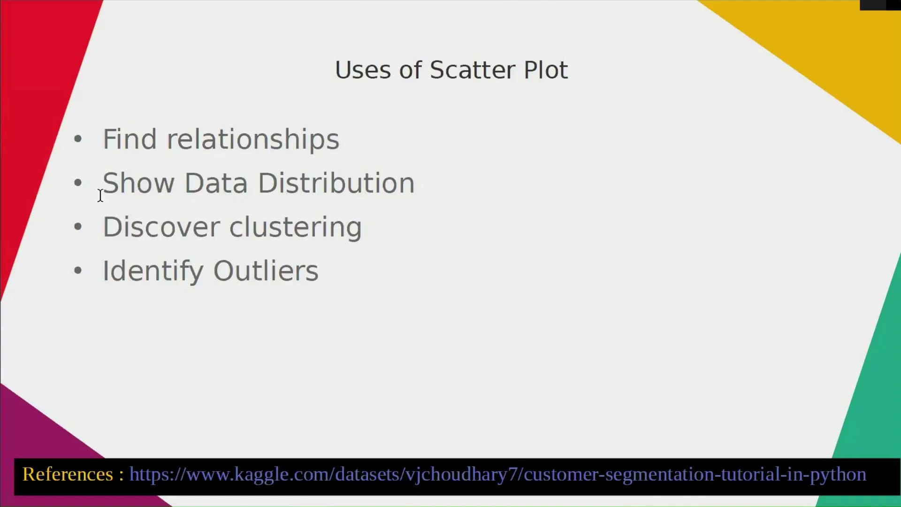
left_click_drag(107, 230, 353, 277)
left_click(322, 286)
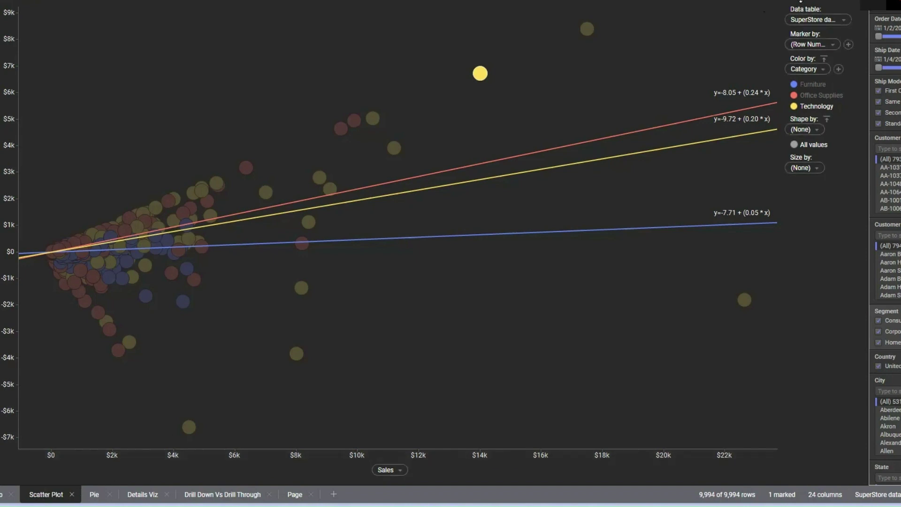
Step: Restore the page layout from the maximized Profit vs. Sales plot, clear the marking, and maximize the Spending Score vs. Annual Income plot
left_click(801, 1)
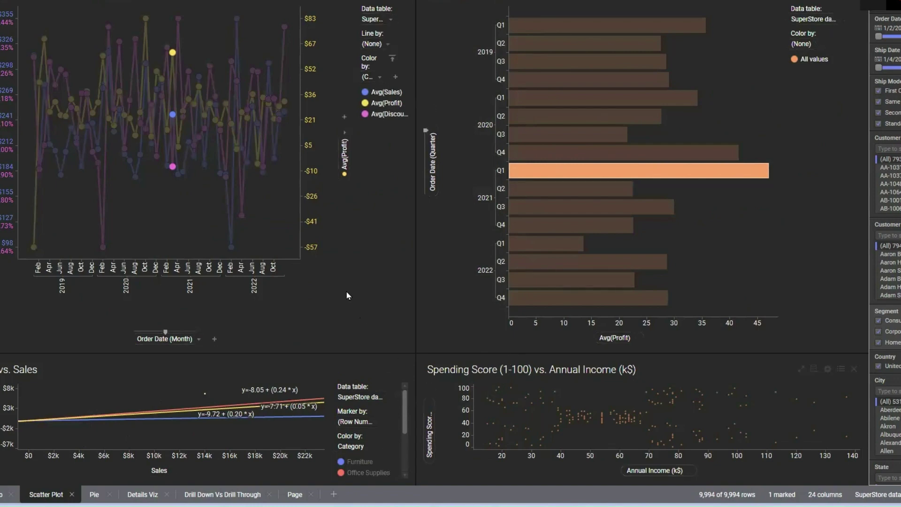
left_click(205, 220)
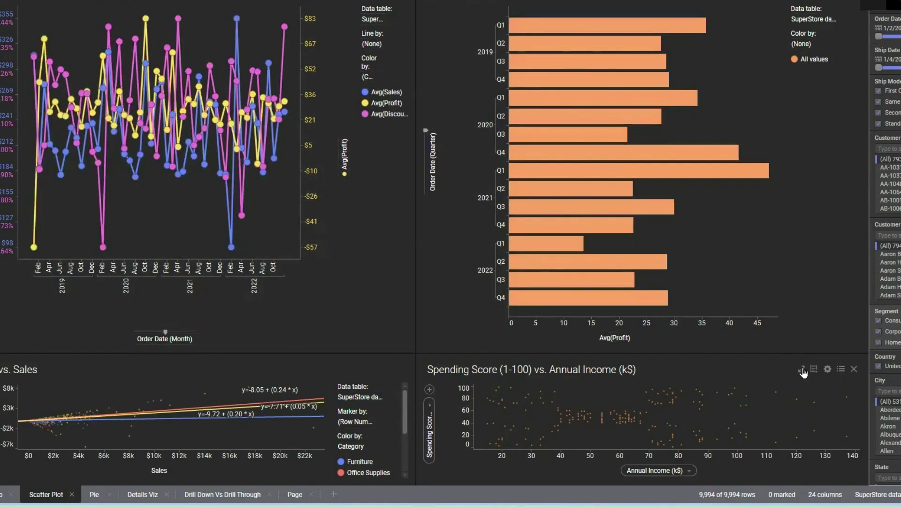
left_click(803, 369)
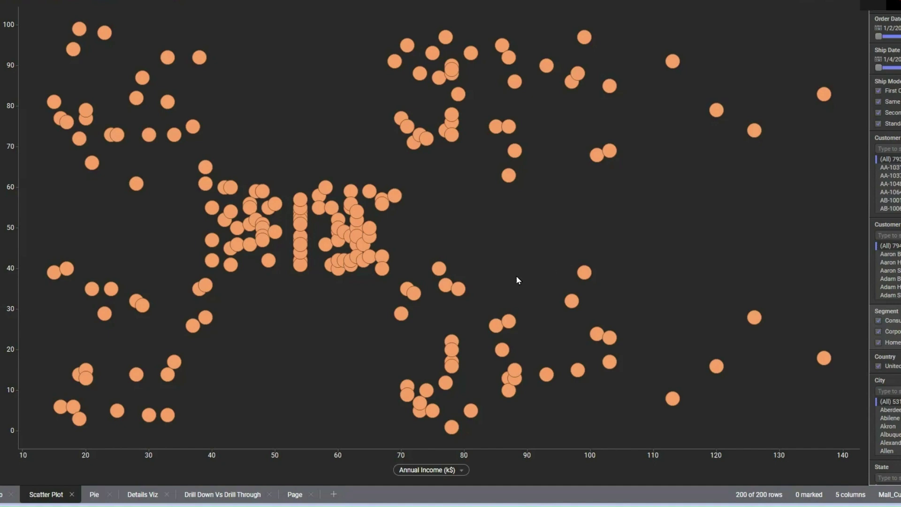
Step: Mark the low-income, low-spending customers and then the low-income, high-spending customers to examine each cluster, clearing the marking after each
mouse_move(338, 277)
left_click_drag(28, 243, 240, 441)
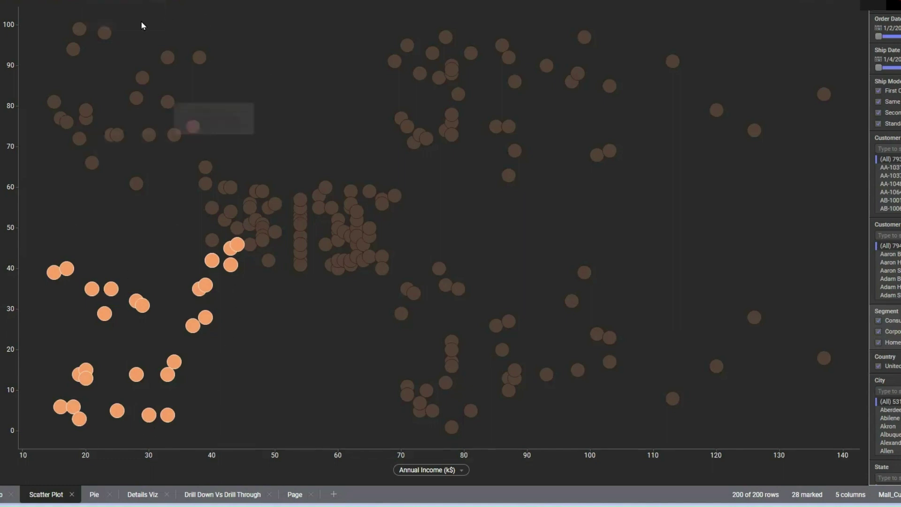
mouse_move(136, 83)
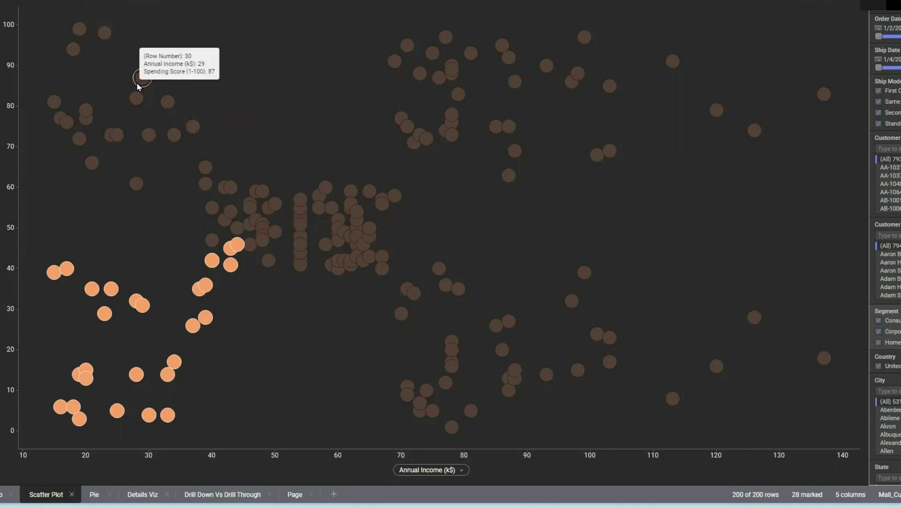
left_click(94, 233)
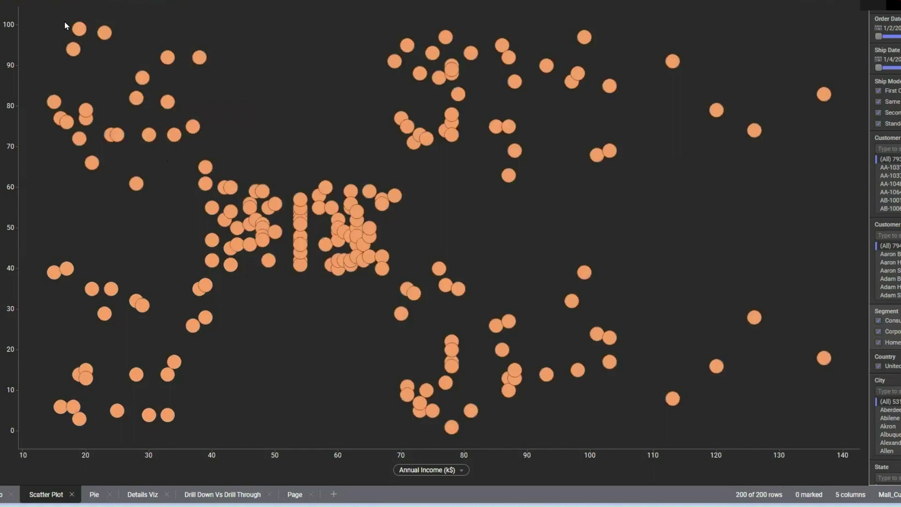
left_click_drag(29, 15, 218, 196)
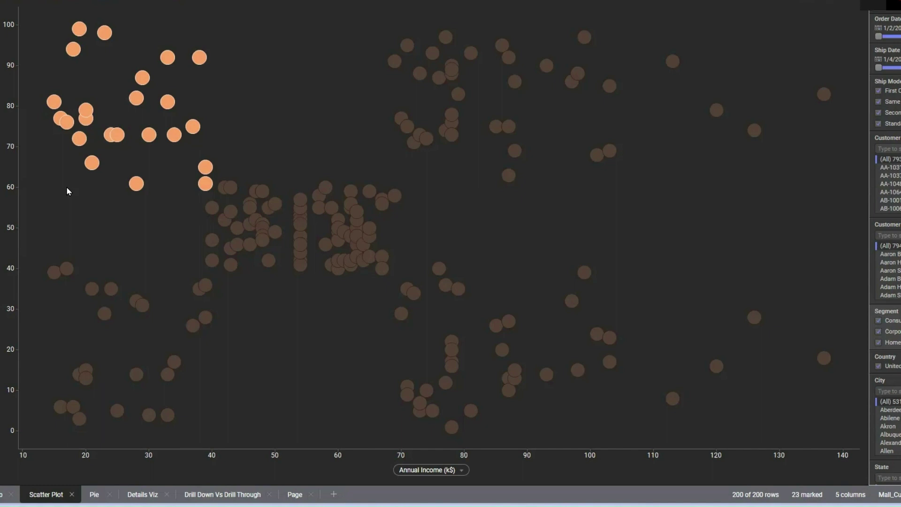
left_click(503, 235)
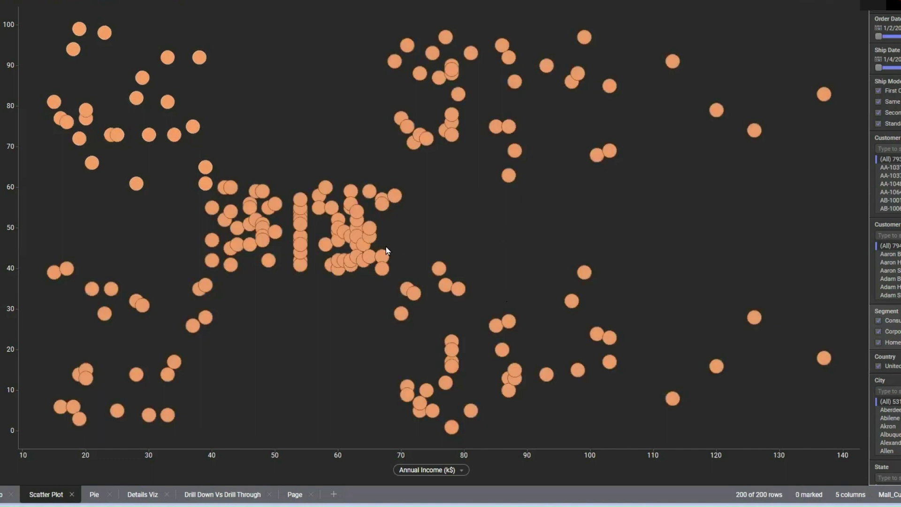
Step: Mark the high-income customers with low spending scores and those with high spending scores to compare the clusters, finally clearing the marking
left_click_drag(402, 247, 846, 468)
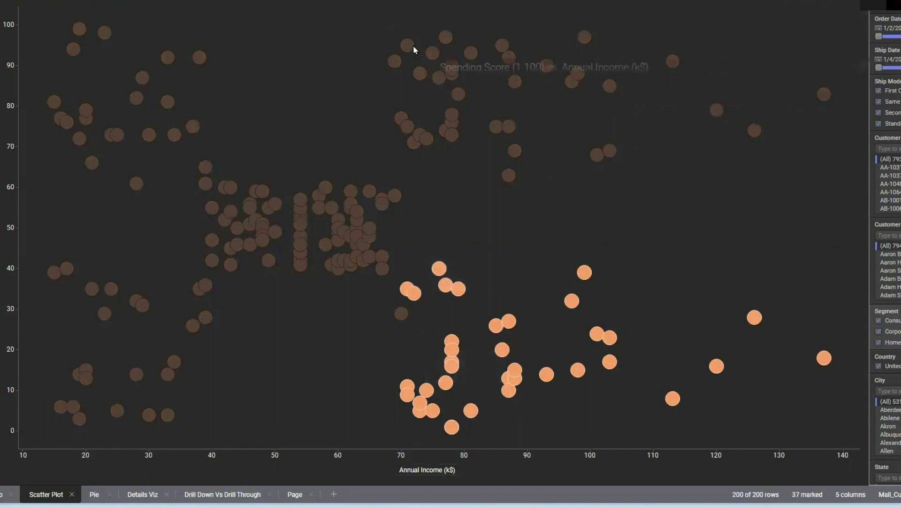
left_click_drag(792, 209, 384, 16)
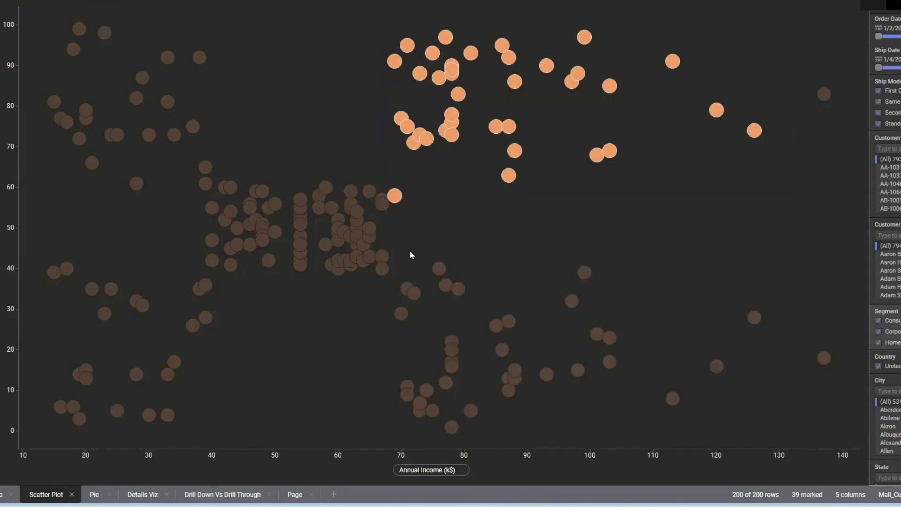
left_click_drag(404, 257, 866, 440)
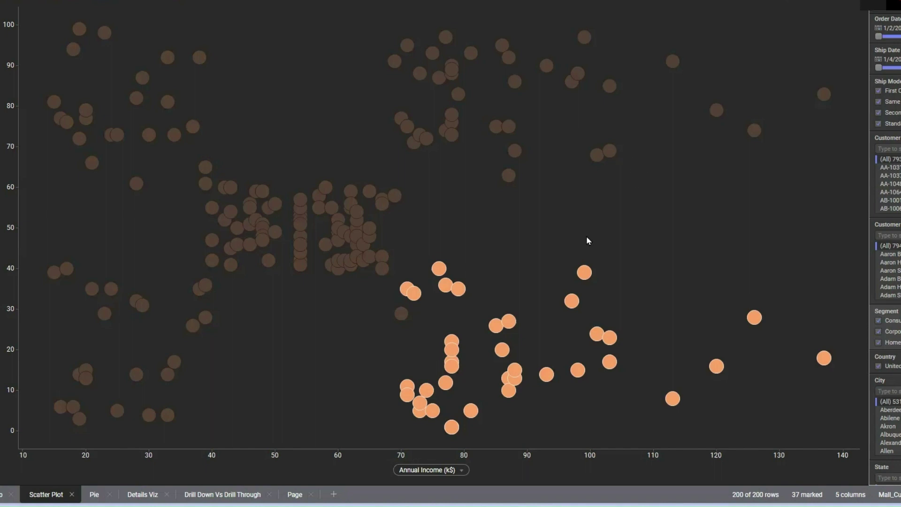
left_click(538, 347)
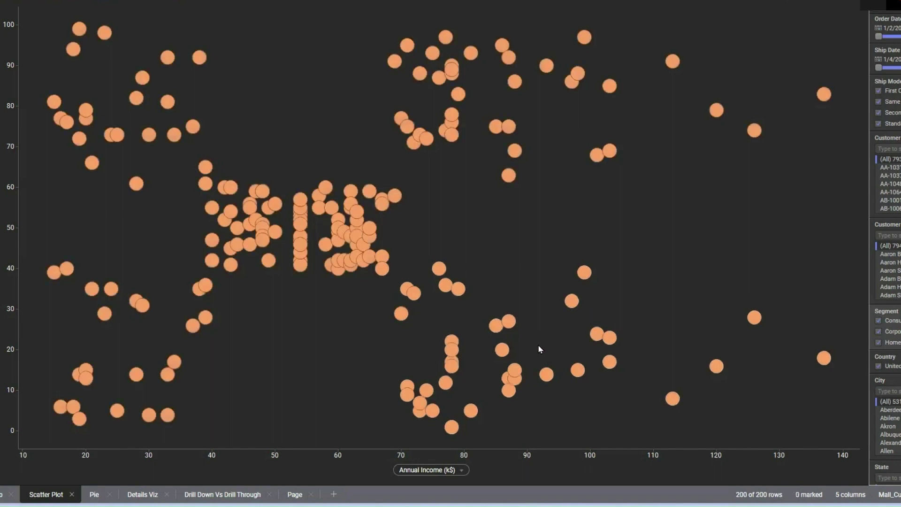
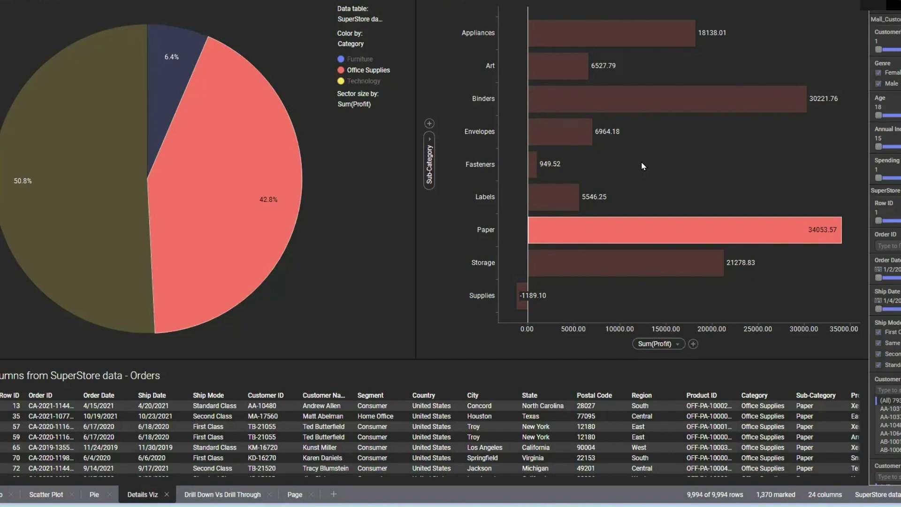
Step: Clear the marking in the category pie chart and create a bar chart as its details visualization
left_click(368, 202)
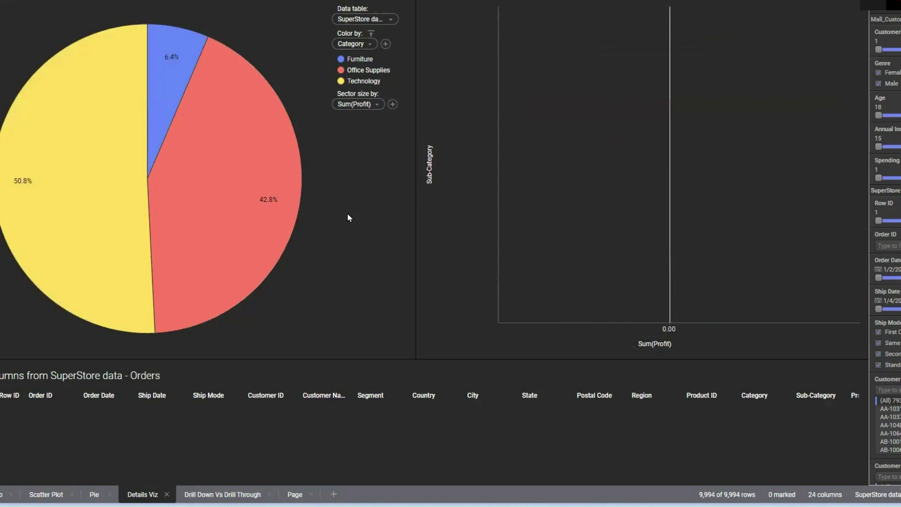
right_click(333, 183)
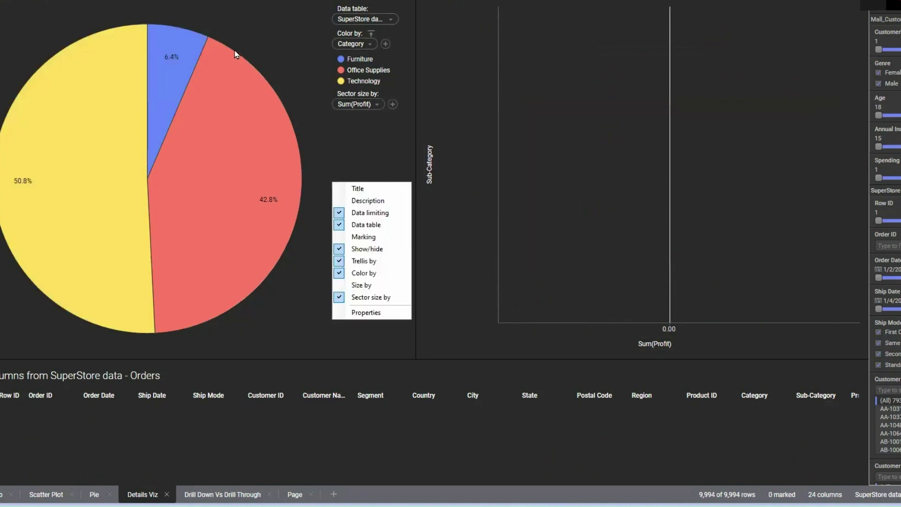
right_click(236, 16)
mouse_move(295, 188)
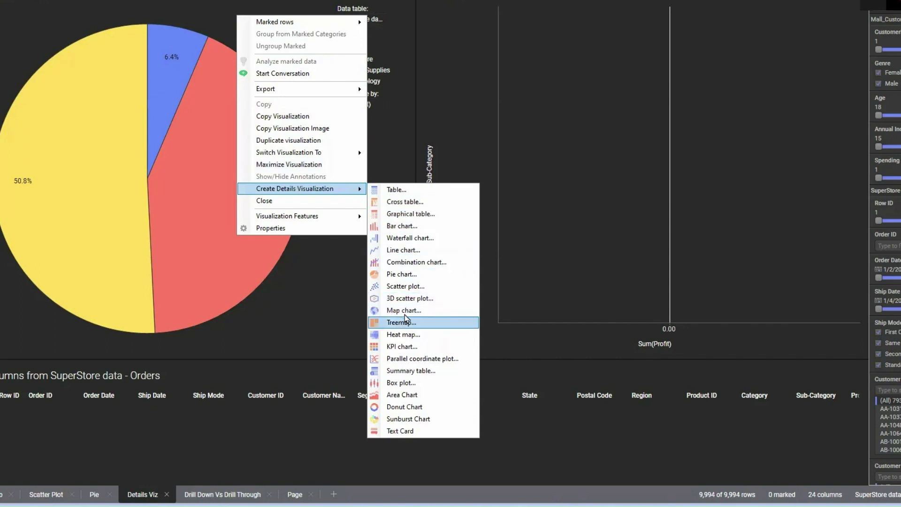
left_click(422, 230)
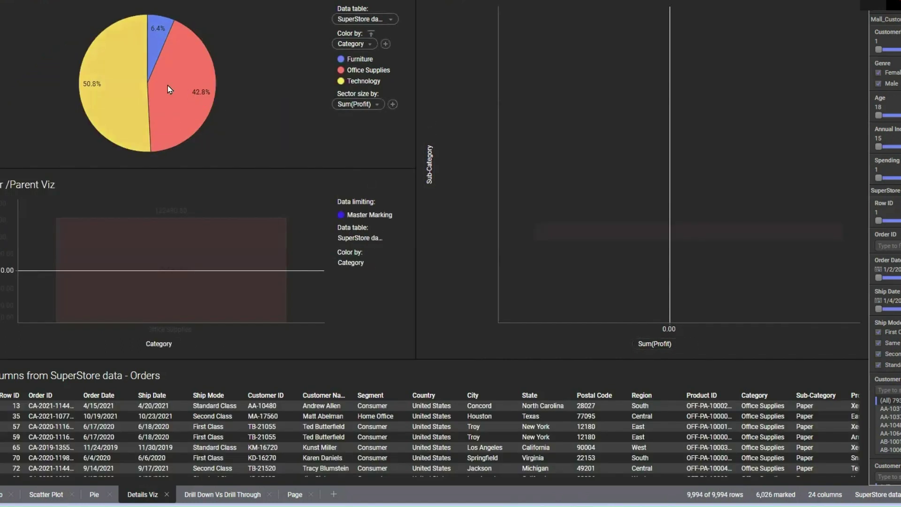
Step: Mark the Office Supplies sector of the pie and set the new details bar chart's category axis to State
left_click(167, 85)
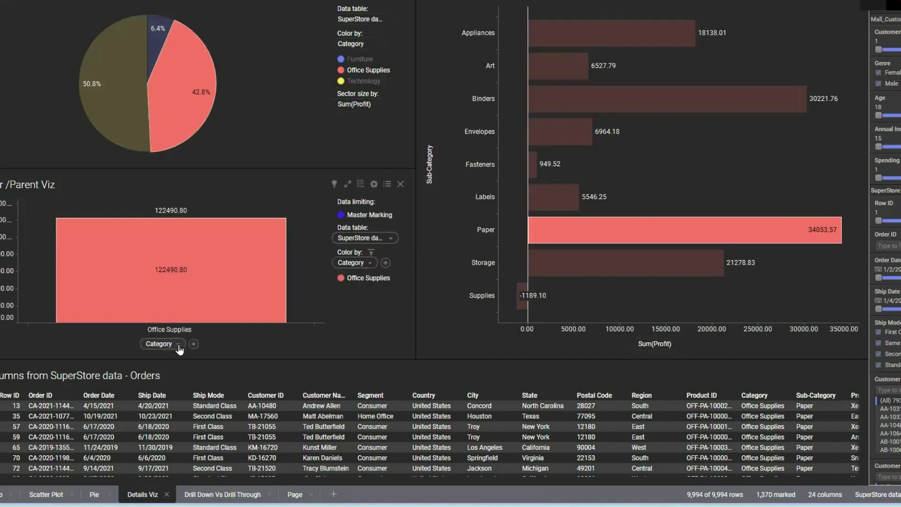
left_click(179, 346)
left_click(162, 392)
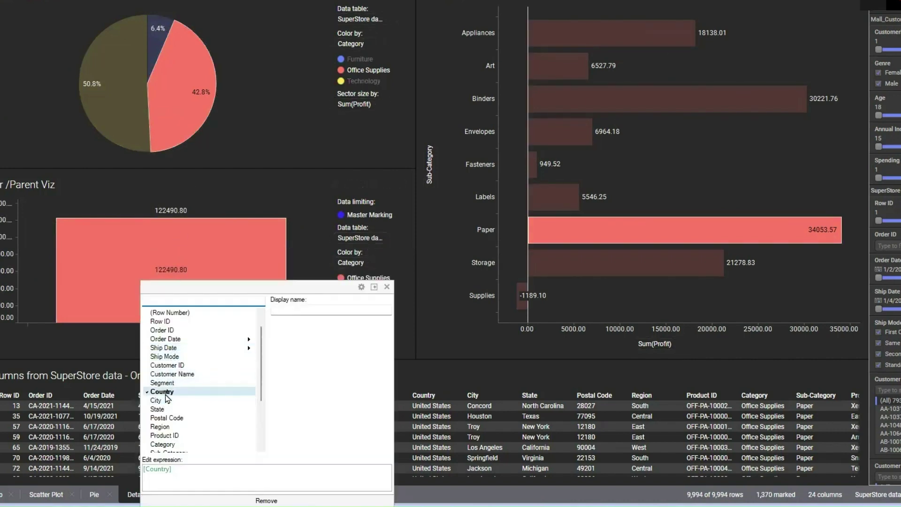
left_click(158, 408)
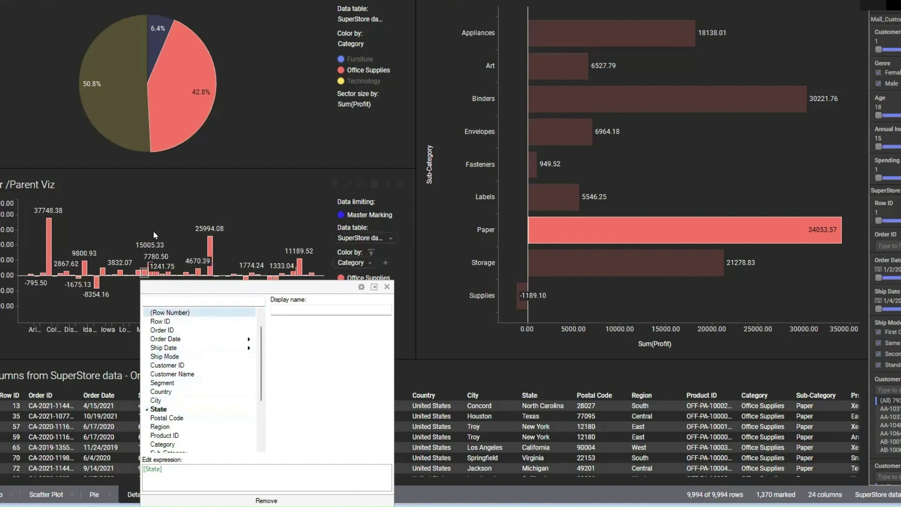
left_click(126, 199)
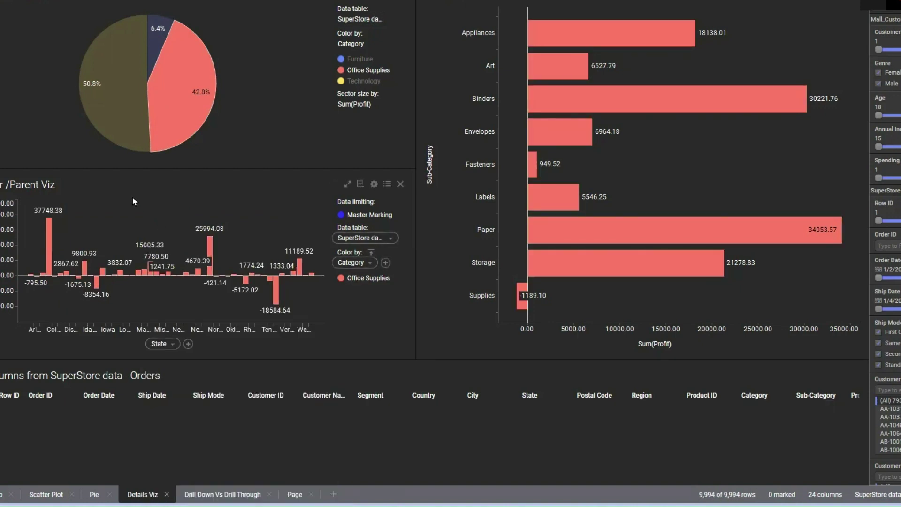
Step: Close the newly created details bar chart and clear the pie chart's marking
left_click(401, 183)
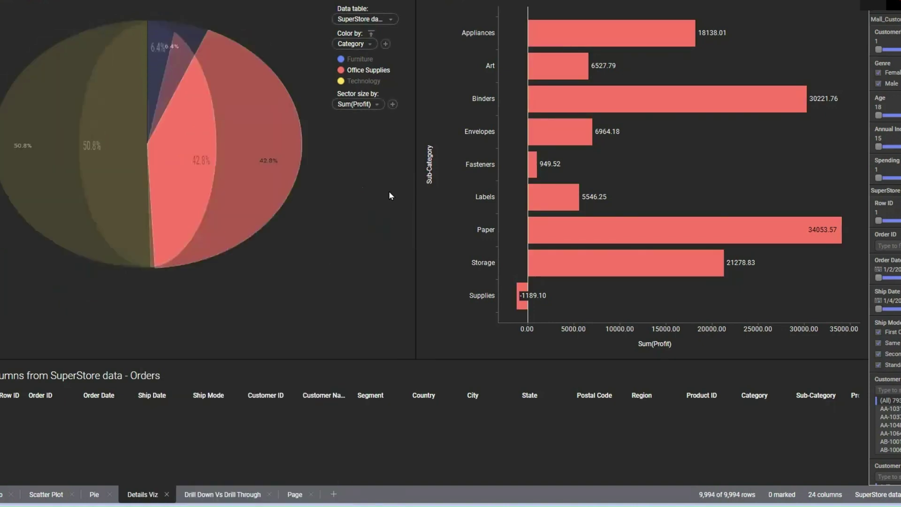
left_click(328, 147)
Step: Examine the marking and data limiting settings in the Master /Parent Viz pie chart's properties
right_click(319, 147)
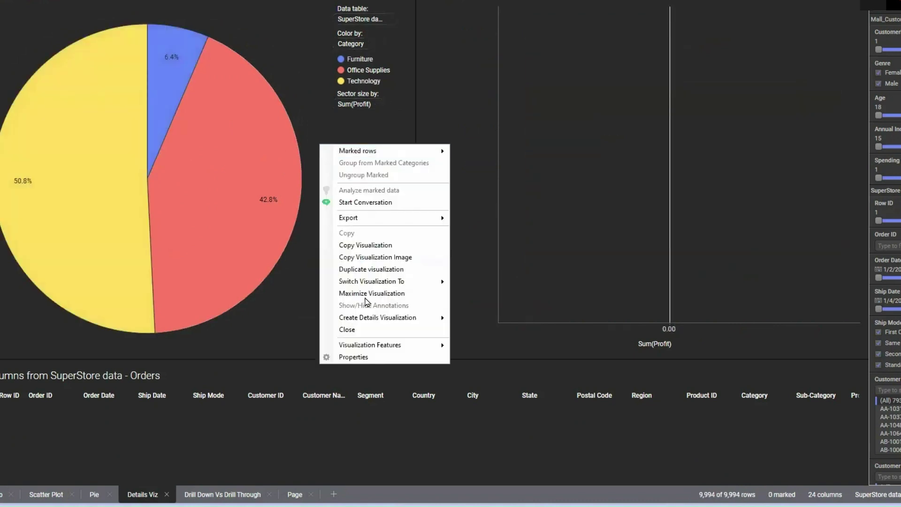
left_click(361, 357)
left_click(310, 138)
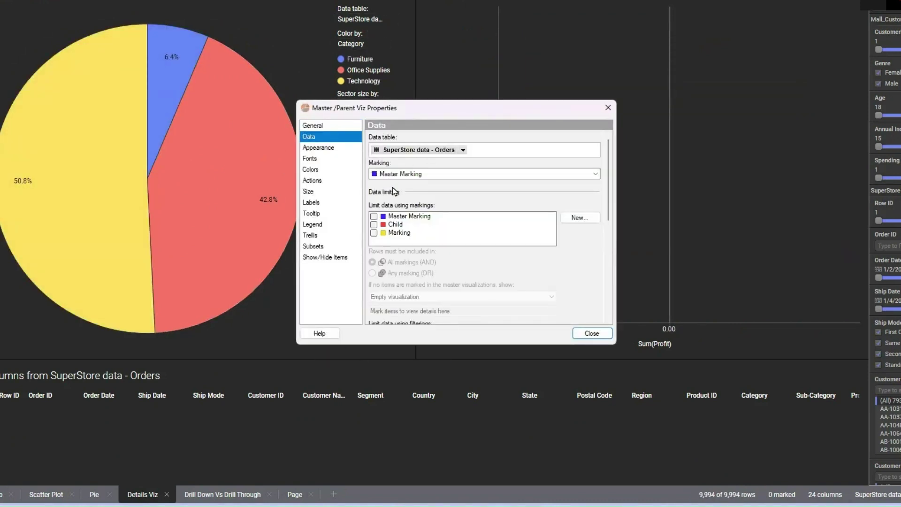
left_click(607, 108)
Step: Examine the marking and data limiting settings in the Child Viz bar chart's properties
right_click(616, 109)
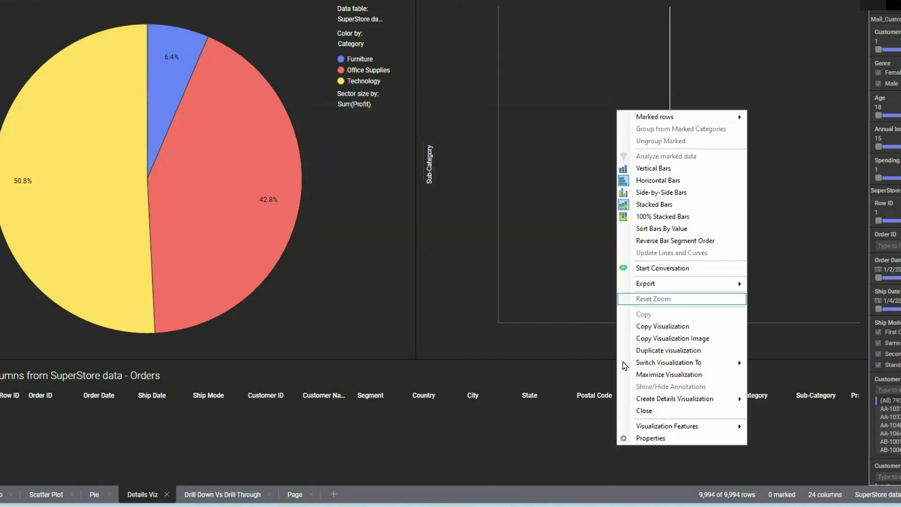
left_click(640, 437)
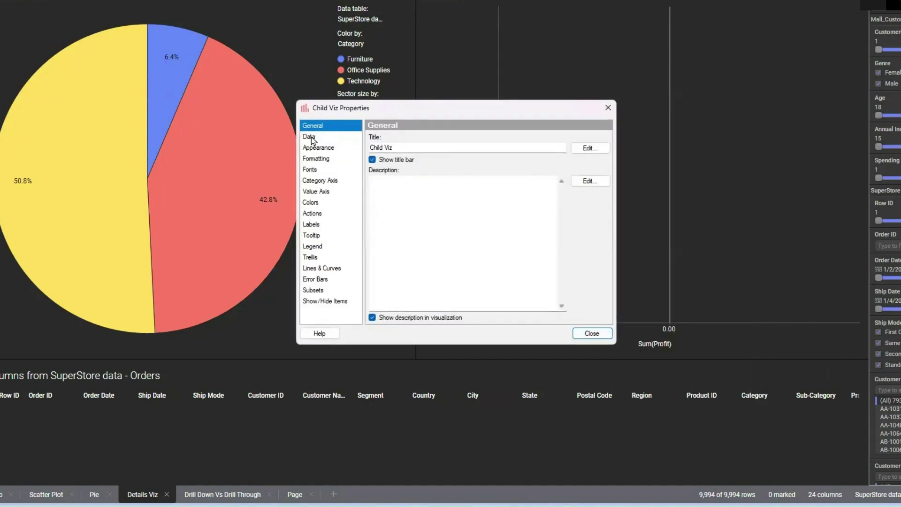
left_click(310, 137)
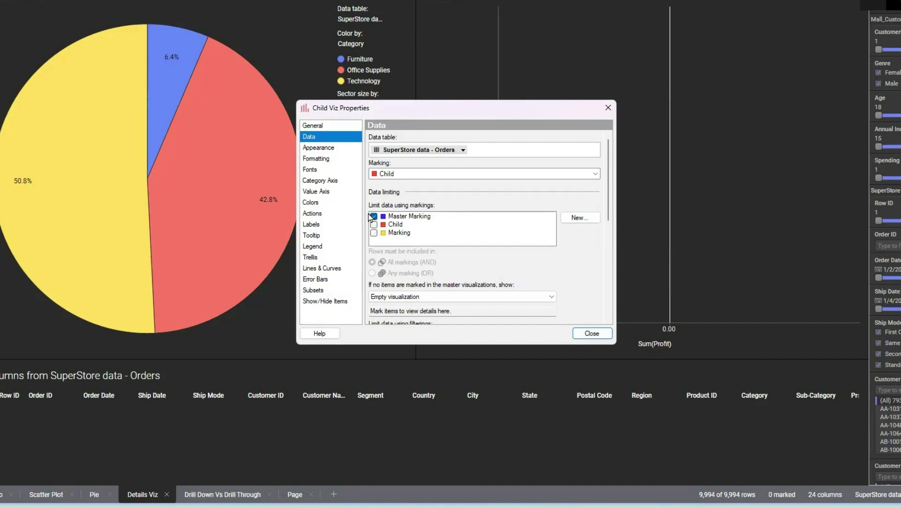
left_click(604, 110)
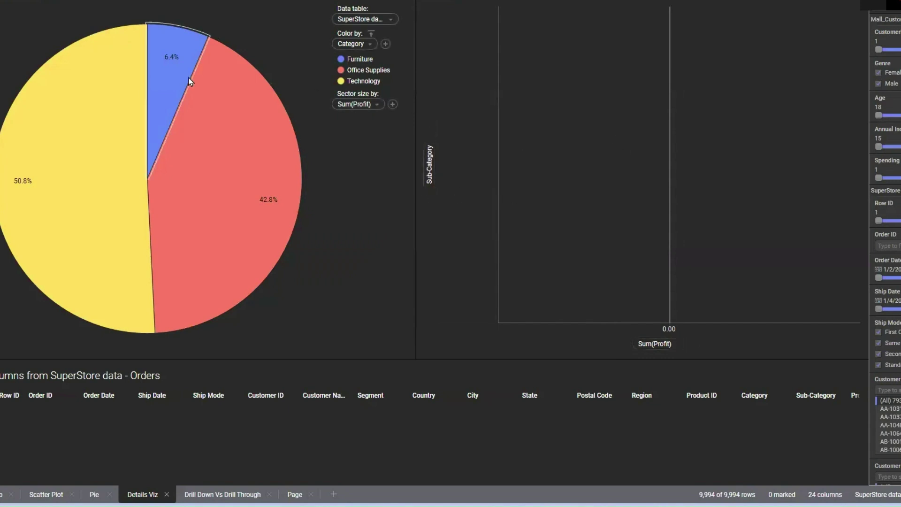
Step: Mark the Office Supplies sector of the pie chart and the Binders bar in the child chart
mouse_move(188, 78)
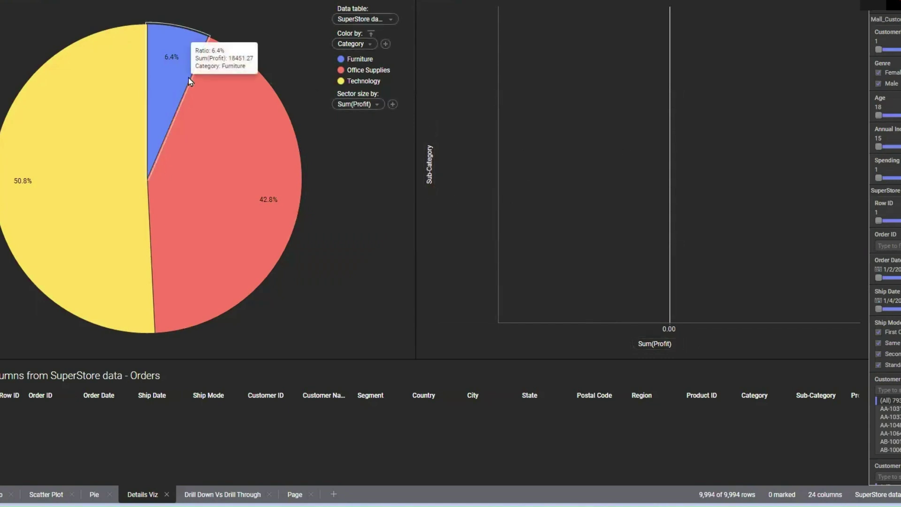
left_click(195, 161)
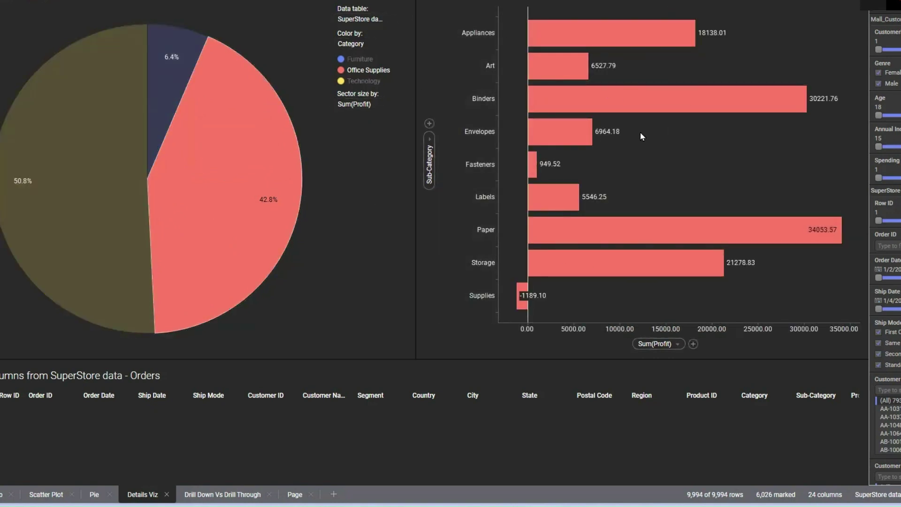
mouse_move(647, 109)
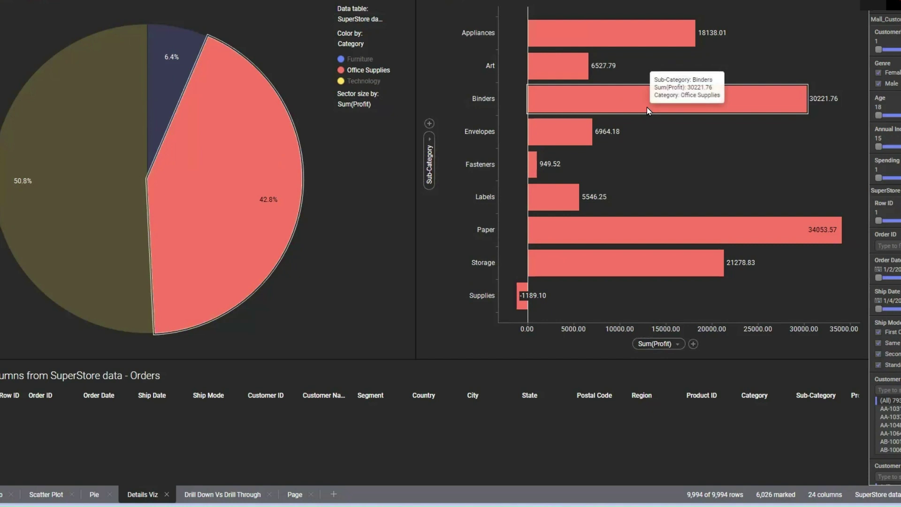
left_click(646, 107)
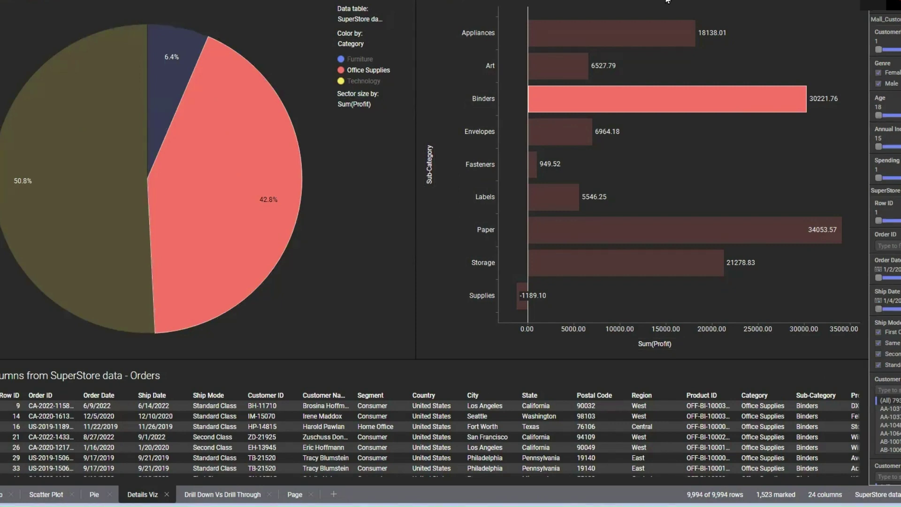
Step: Show Details-on-Demand, clear the marking, and review the records by marking the Office Supplies sector and the Binders bar again
key("alt+v")
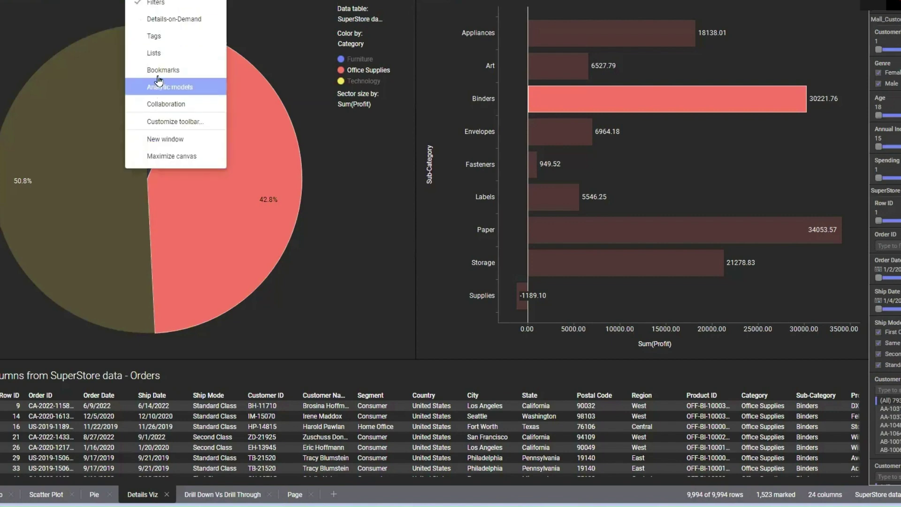
left_click(164, 20)
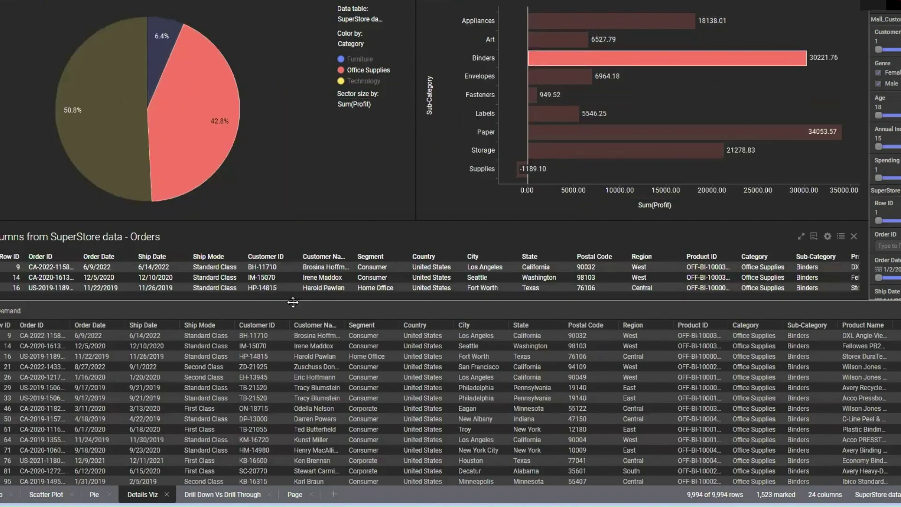
left_click(341, 149)
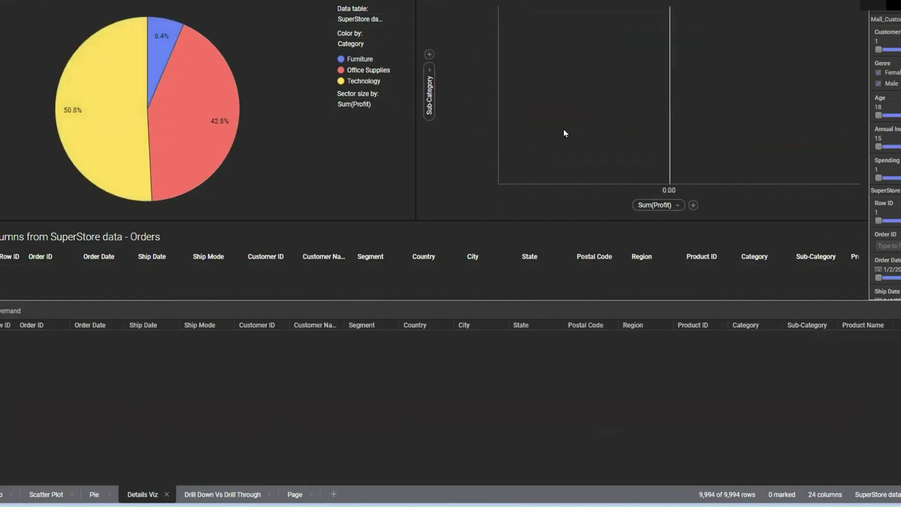
left_click(221, 89)
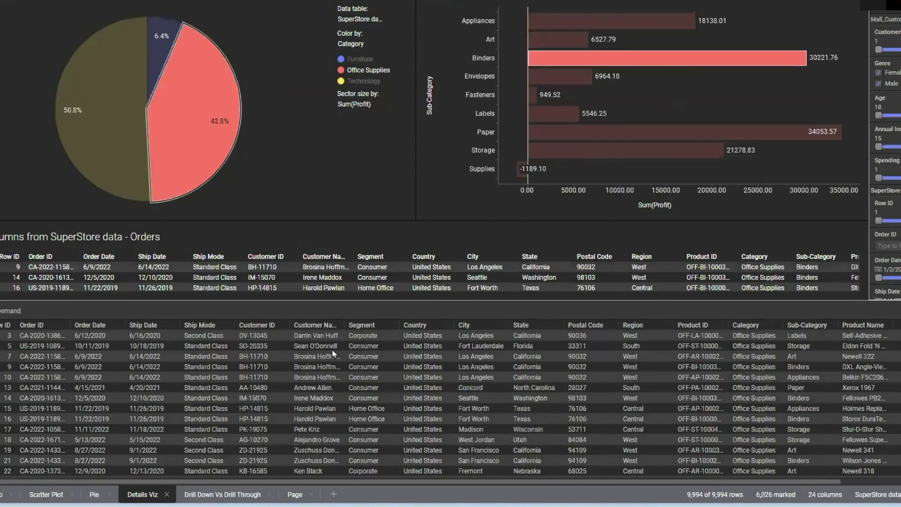
left_click(620, 62)
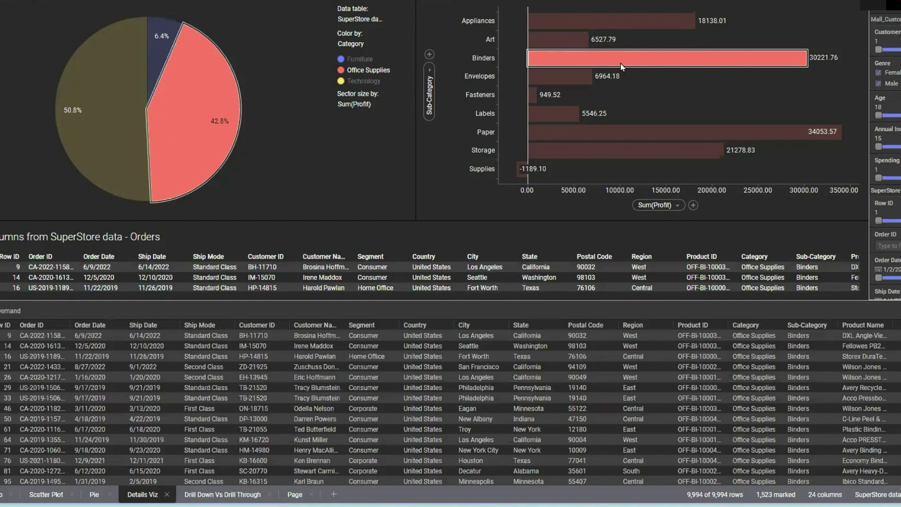
Step: Mark the first two rows (Row IDs 9 and 14) in the orders table and hide Details-on-Demand
left_click(359, 267)
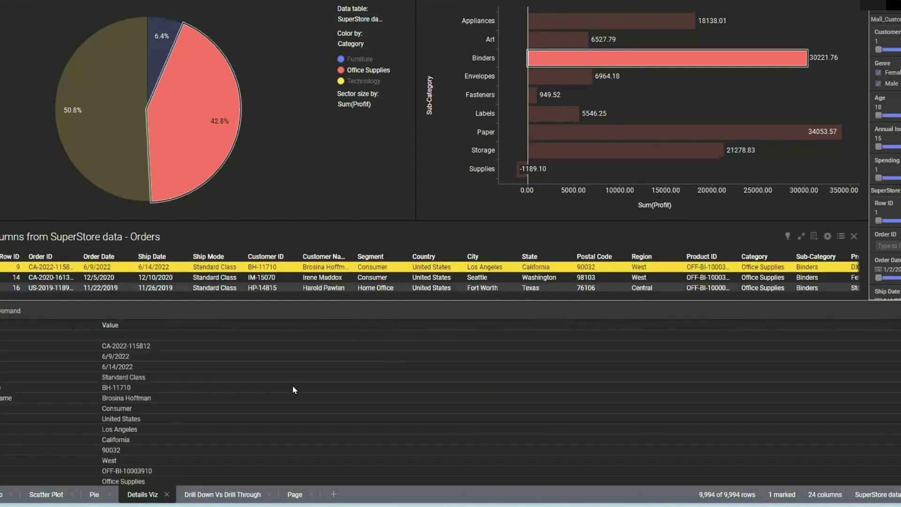
left_click(93, 279, "ctrl")
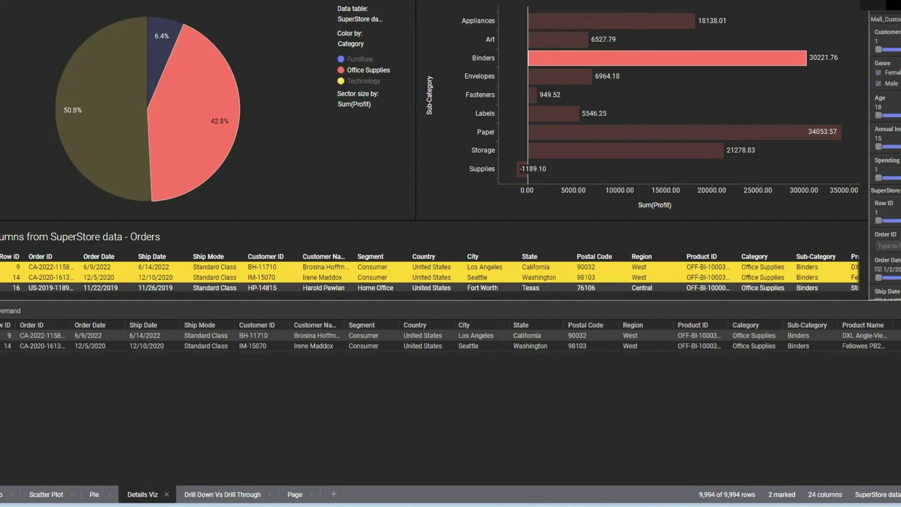
key("ctrl+alt+d")
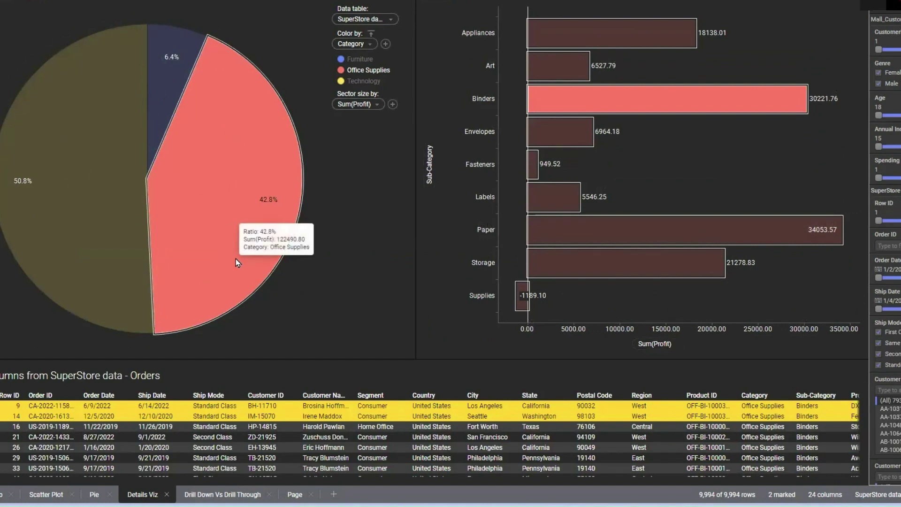
Step: Clear the pie chart's marking and mark the Office Supplies sector and its Binders bar again
left_click(302, 269)
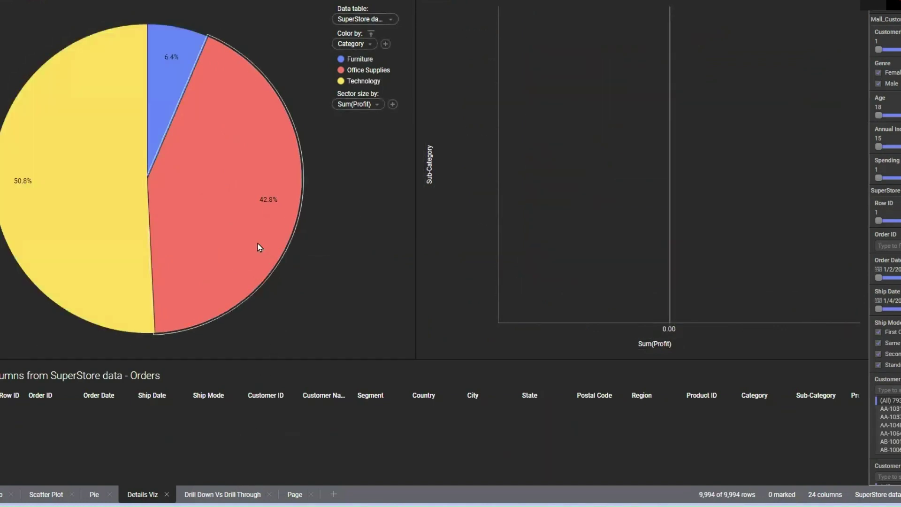
left_click(260, 247)
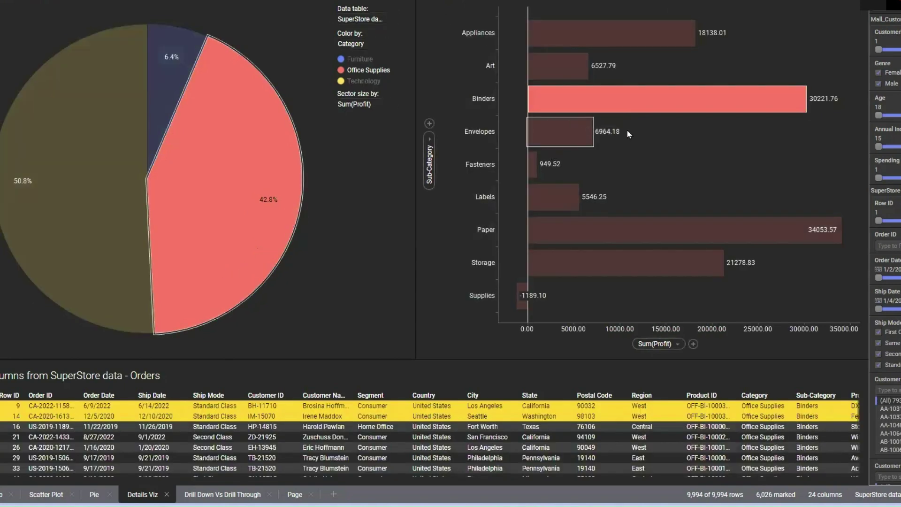
left_click(318, 195)
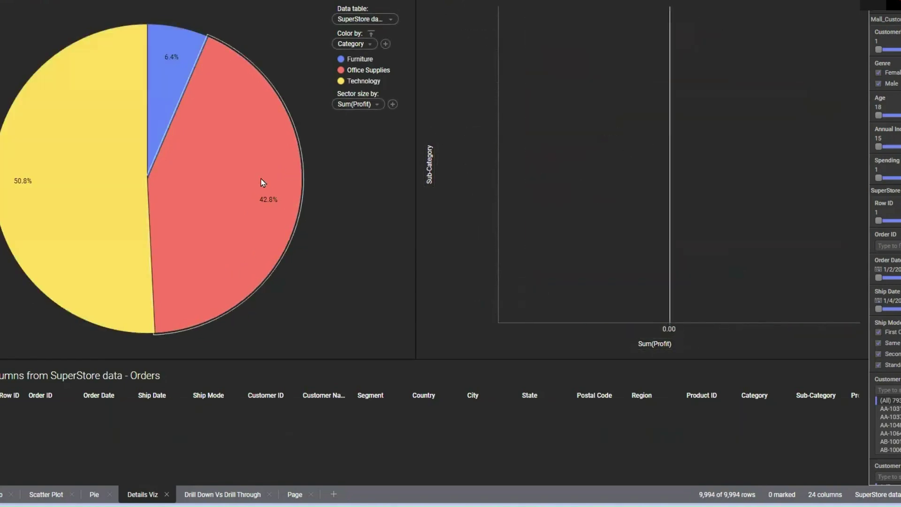
left_click(263, 182)
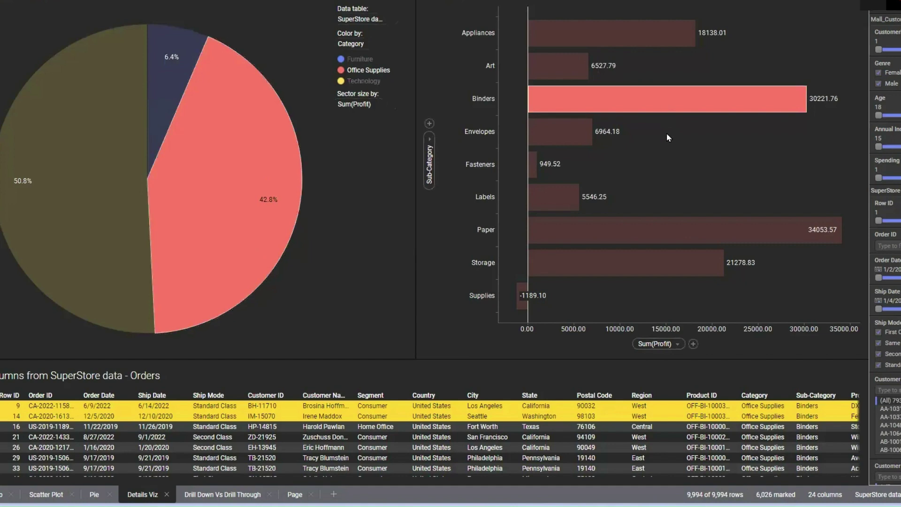
left_click(666, 132)
left_click(565, 108)
mouse_move(659, 97)
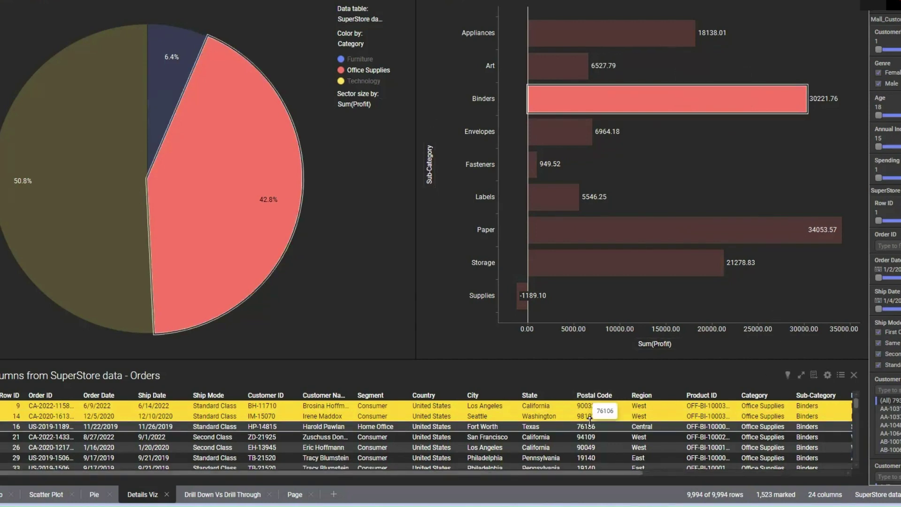
Step: Open the Drill Down Vs Drill Through page and examine the marking and data limiting settings in the Drill Through chart's properties
left_click(235, 496)
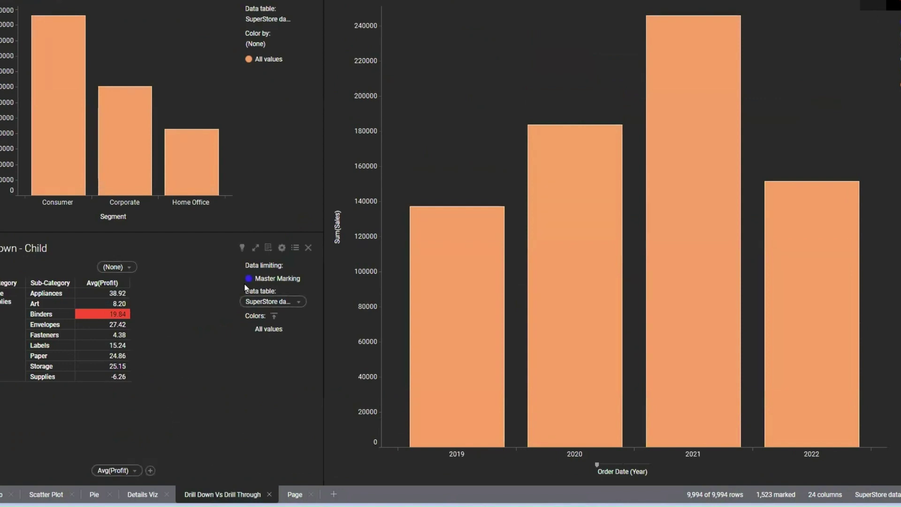
left_click(472, 81)
right_click(471, 77)
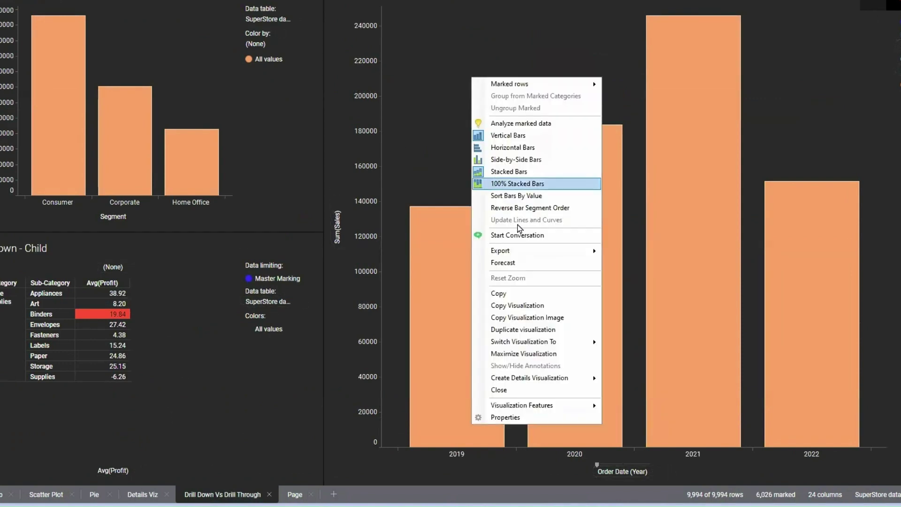
left_click(503, 419)
left_click(328, 136)
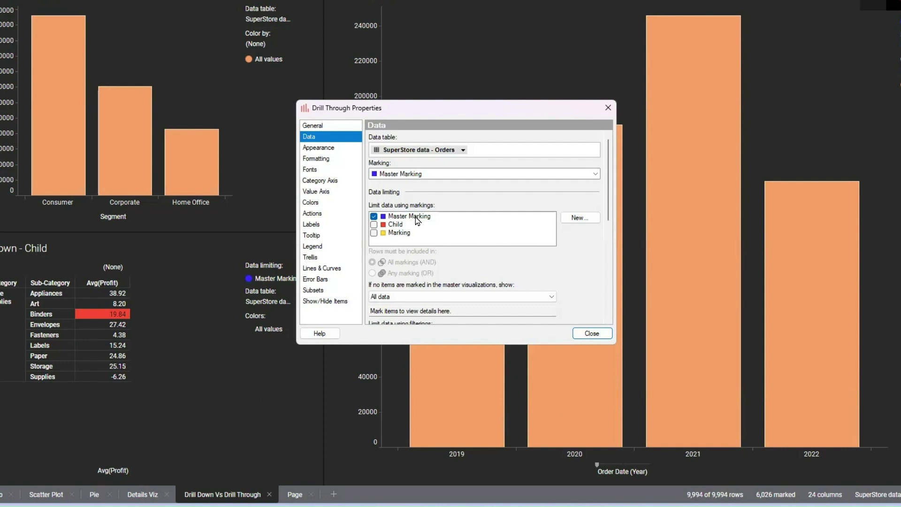
scroll(419, 222, "down", 3)
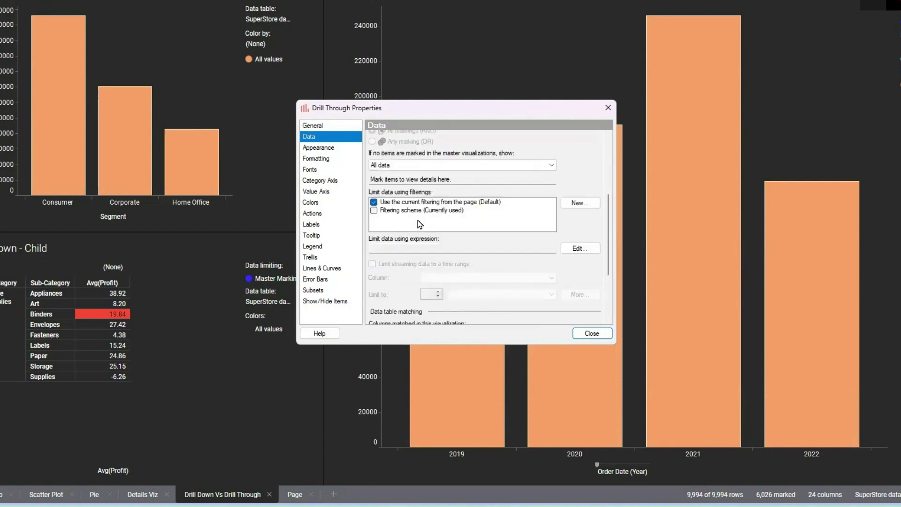
scroll(419, 224, "down", 2)
scroll(419, 234, "up", 3)
scroll(413, 263, "down", 2)
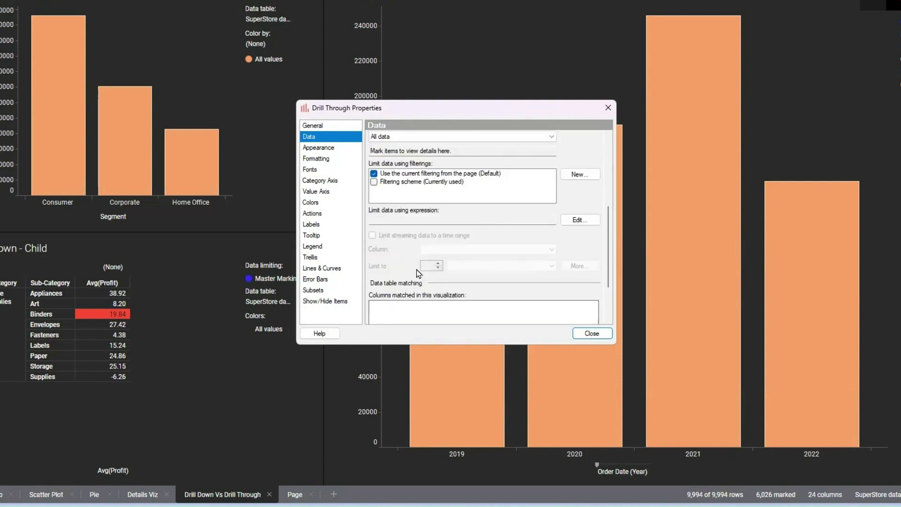
scroll(397, 228, "down", 2)
scroll(404, 241, "up", 3)
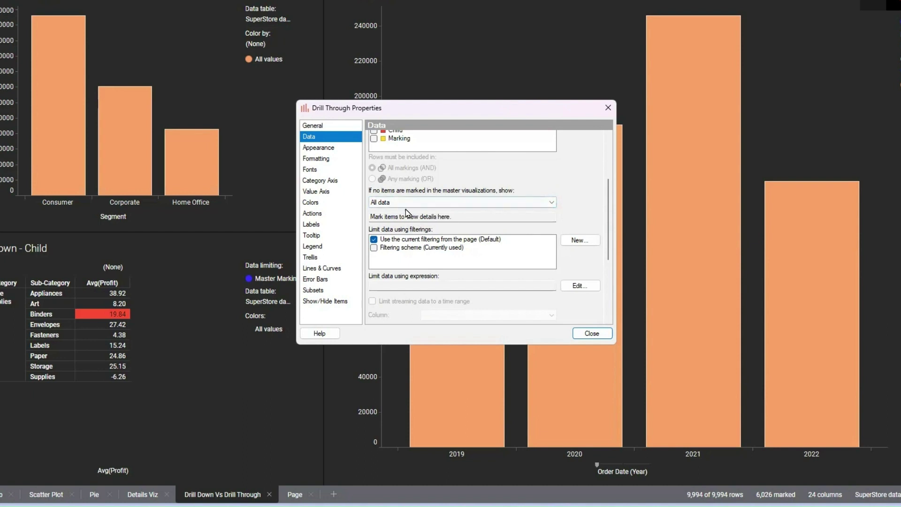
left_click(607, 107)
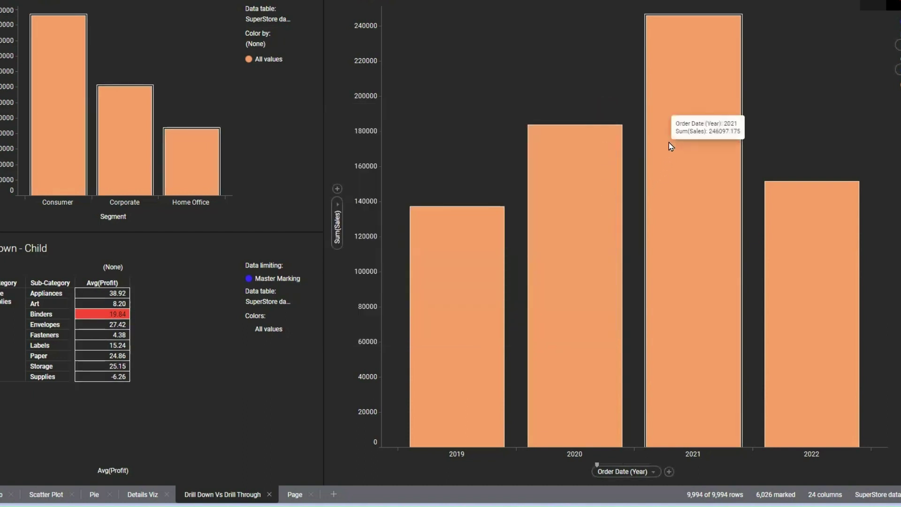
Step: Drill through to the 2021 bar of the yearly sales chart and set the Order Date axis to Month level
left_click(689, 134)
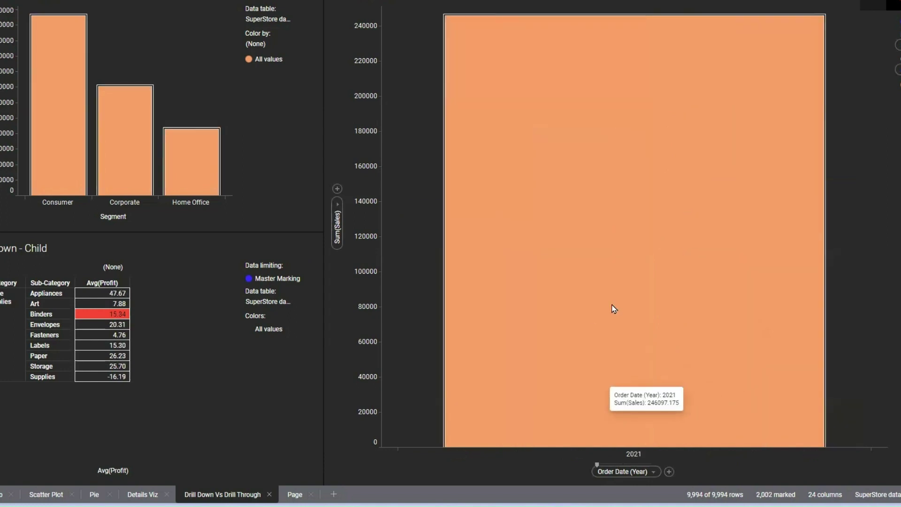
left_click_drag(597, 464, 623, 464)
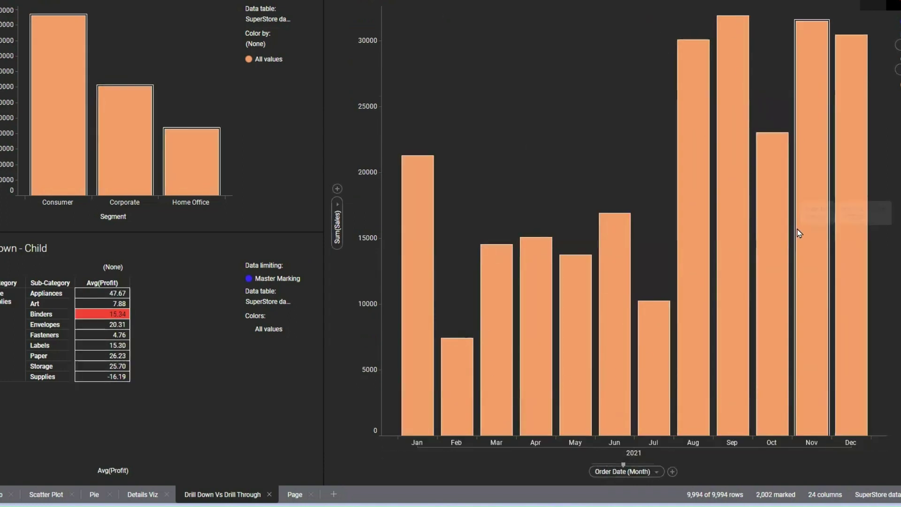
mouse_move(782, 245)
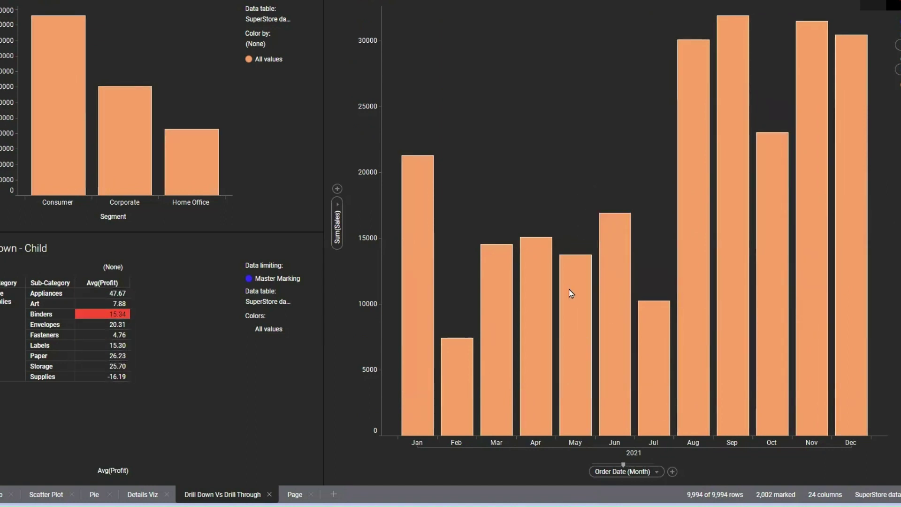
Step: Drill through to April and May 2021, and use Day of Month level to narrow the chart to 17–27 April
left_click_drag(510, 201, 644, 343)
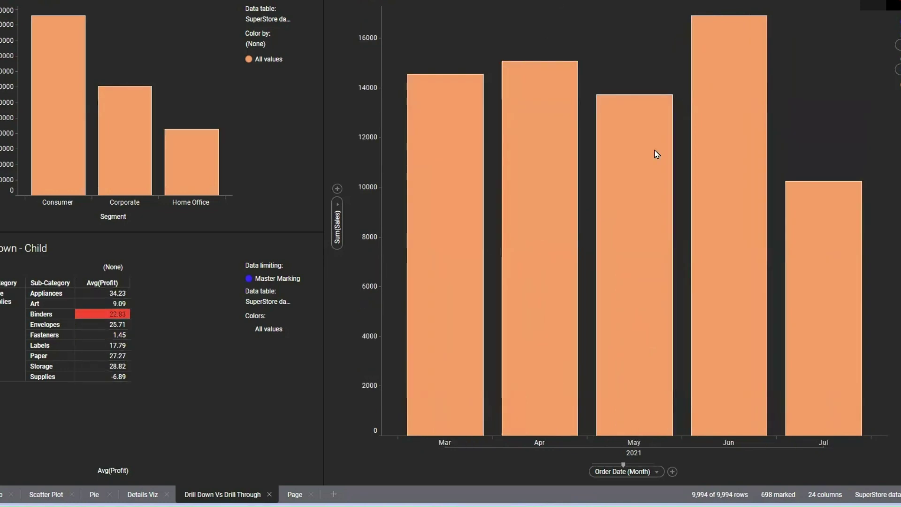
left_click(646, 179)
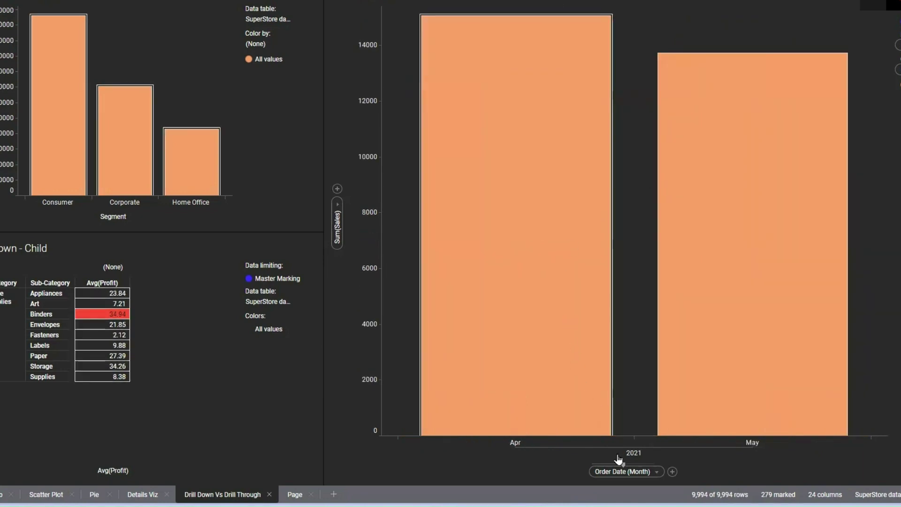
left_click_drag(618, 461, 663, 465)
left_click_drag(528, 301, 605, 428)
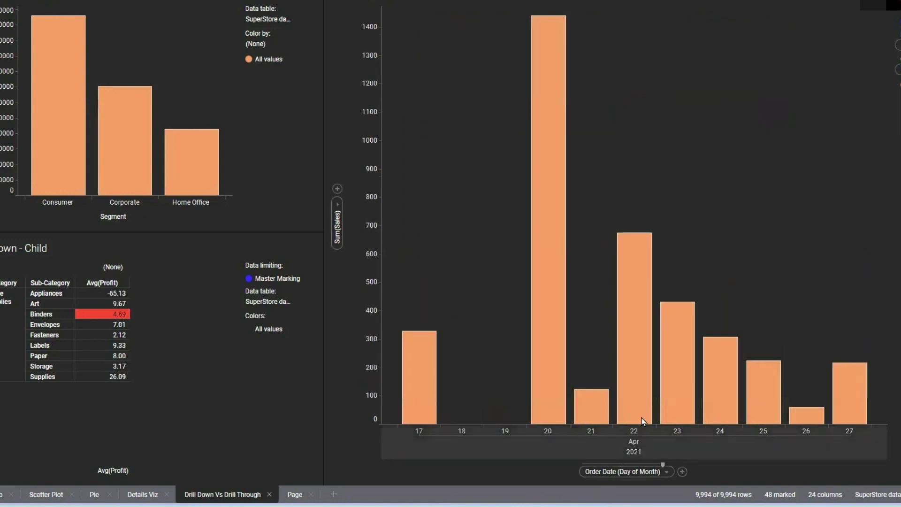
Step: Clear the Drill Through chart's marking and return its Order Date axis to Month level
left_click(740, 93)
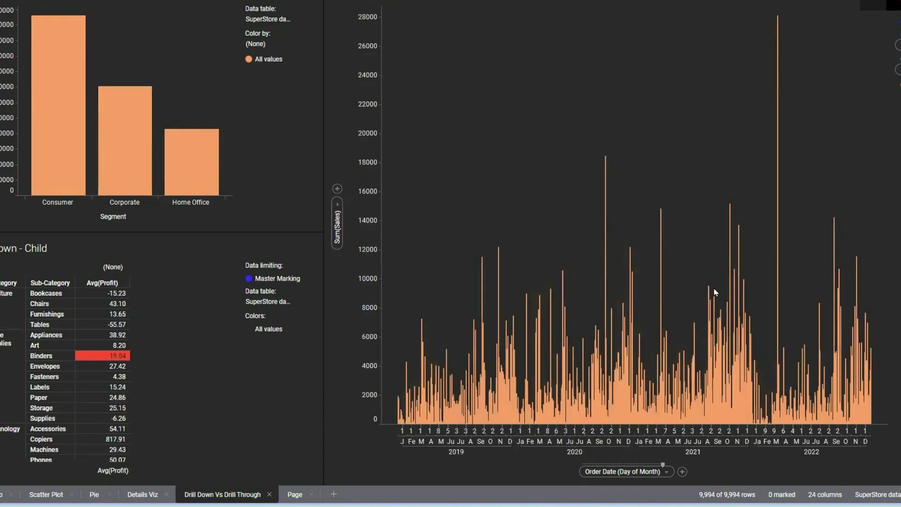
left_click_drag(662, 465, 616, 466)
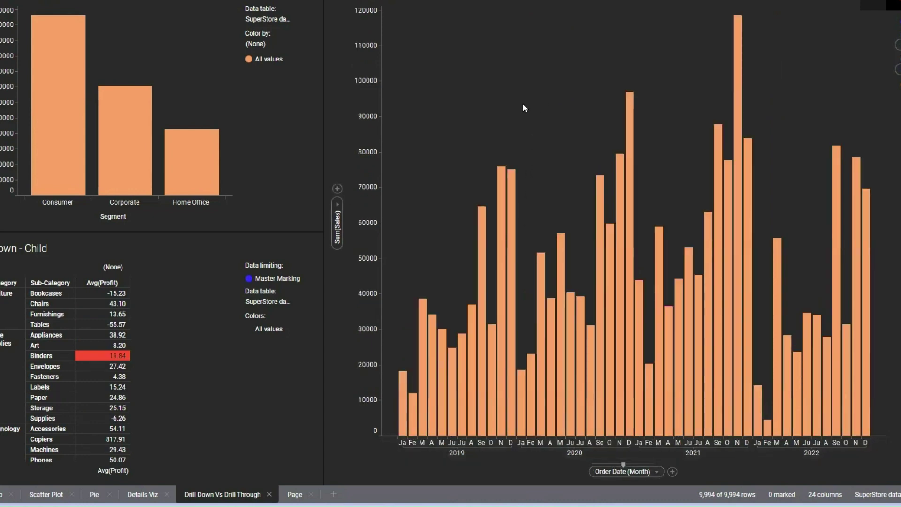
Step: Mark the Consumer and Home Office segments in turn, and drill through the monthly sales chart to September–November 2020
left_click(42, 92)
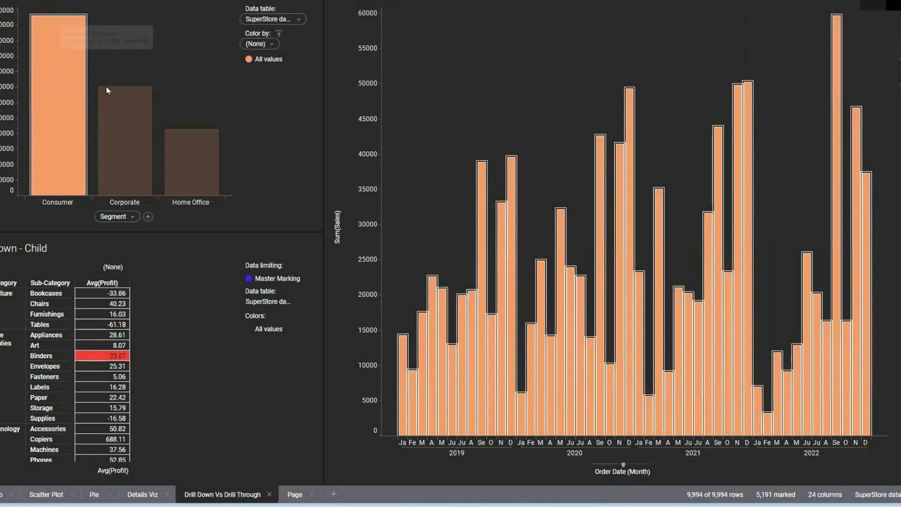
left_click(192, 163)
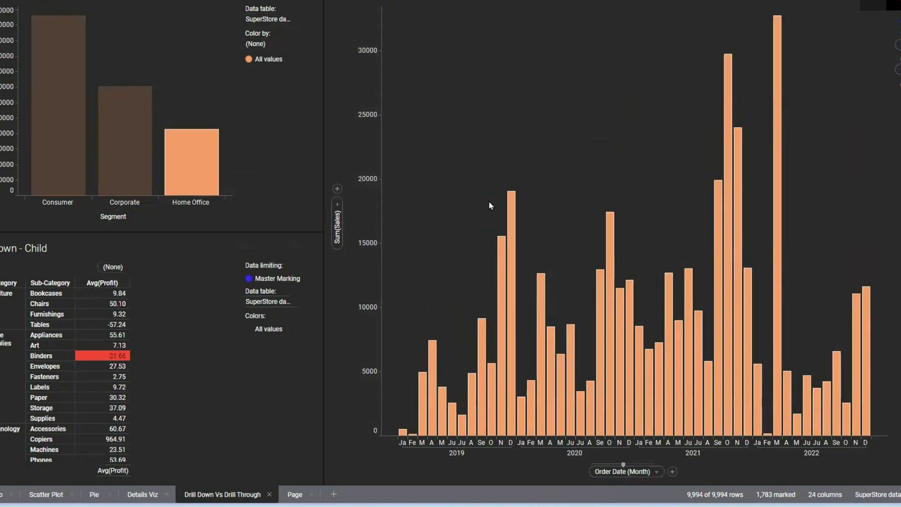
left_click_drag(514, 131, 727, 348)
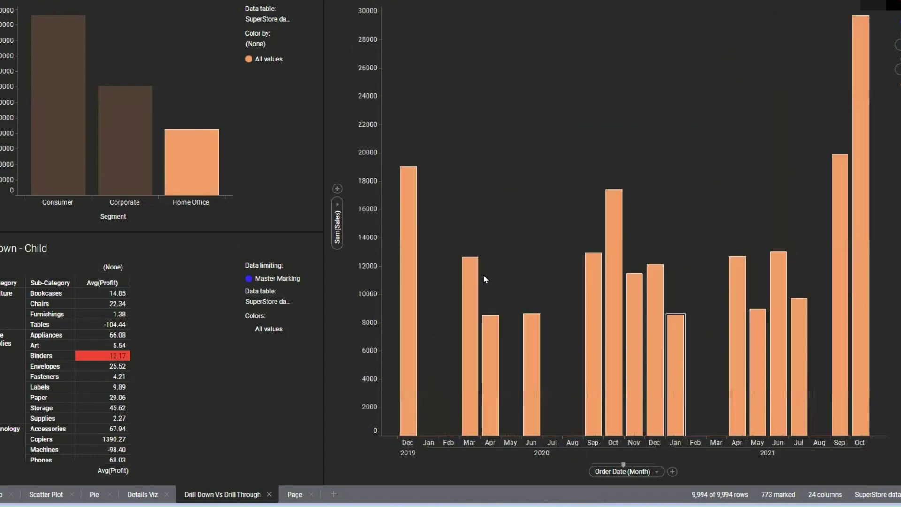
left_click_drag(566, 217, 699, 403)
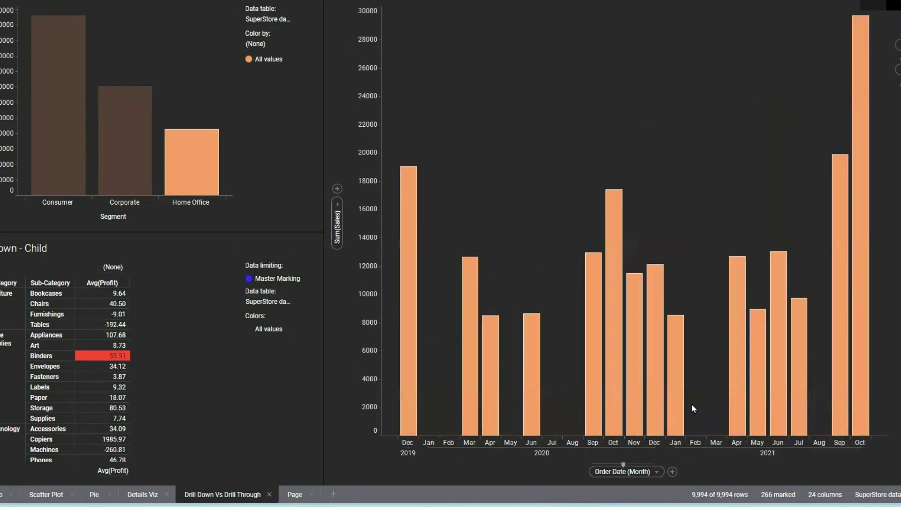
left_click_drag(473, 30, 647, 228)
mouse_move(636, 229)
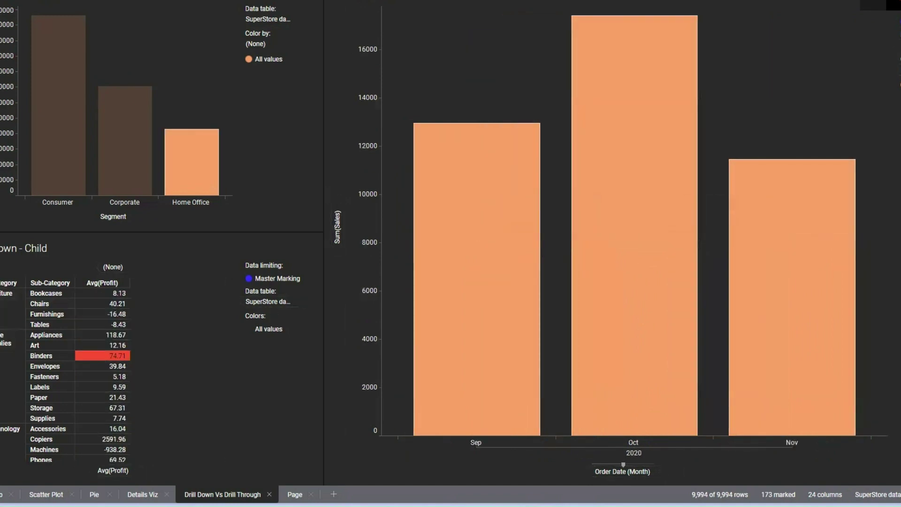
Step: Clear the marking from the segment bar chart
key("alt+Tab")
left_click(270, 143)
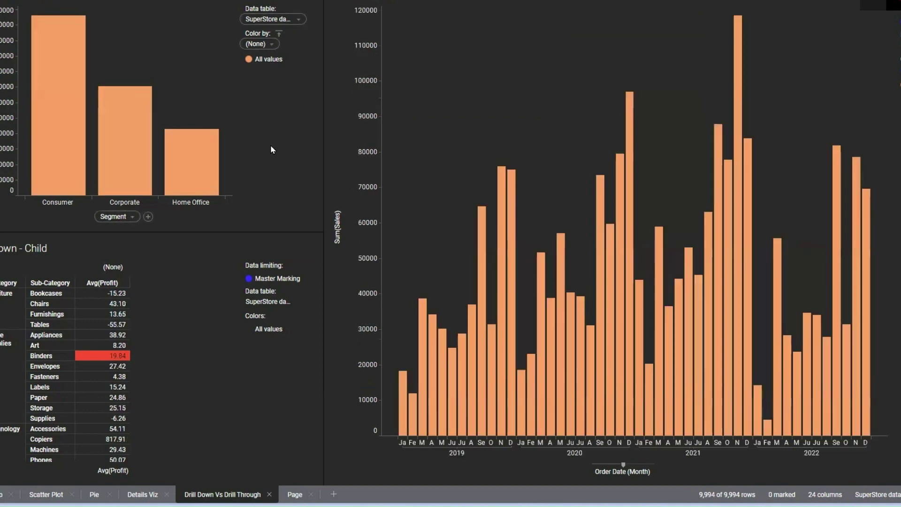